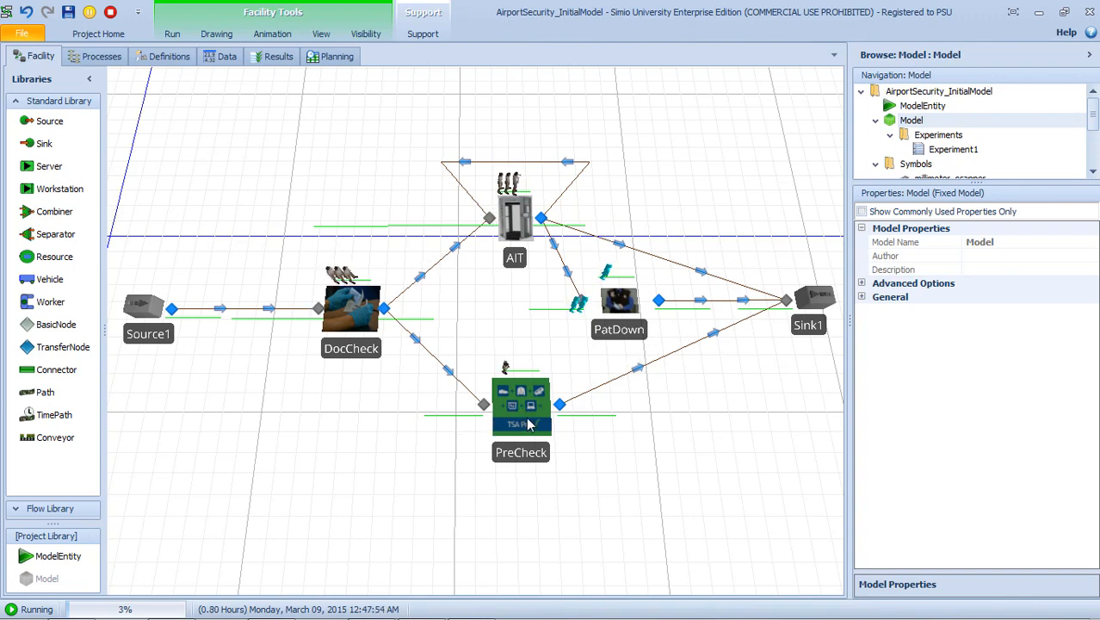
Examine the AIT server's settings and the selection weights of the paths leaving DocCheck and AIT.
{"action": "left_click", "coordinate": [515, 219]}
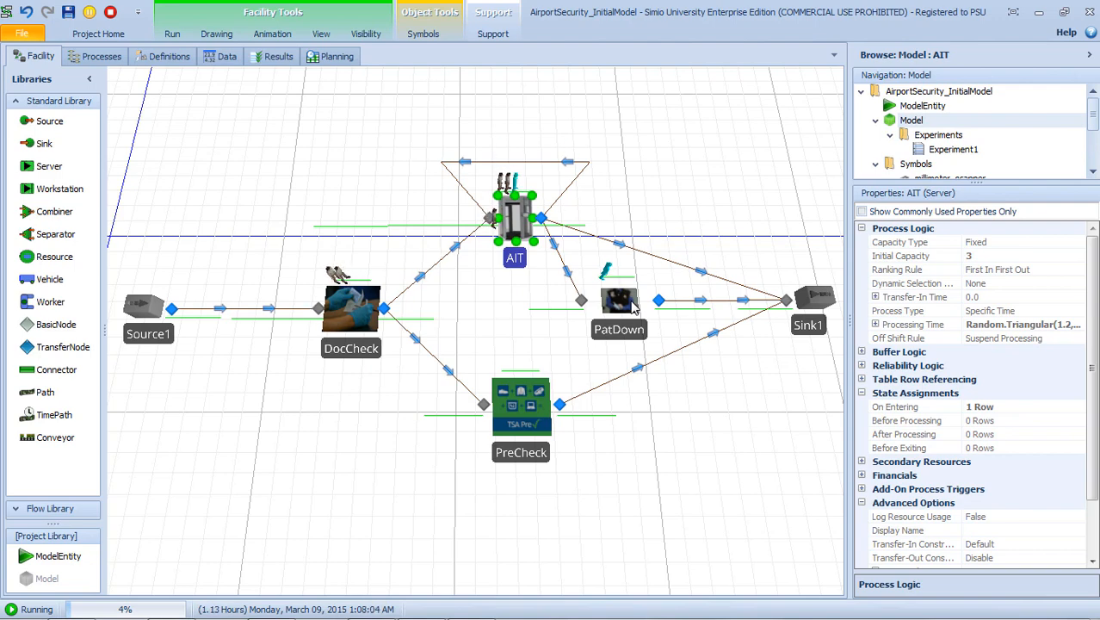
{"action": "left_click", "coordinate": [535, 340]}
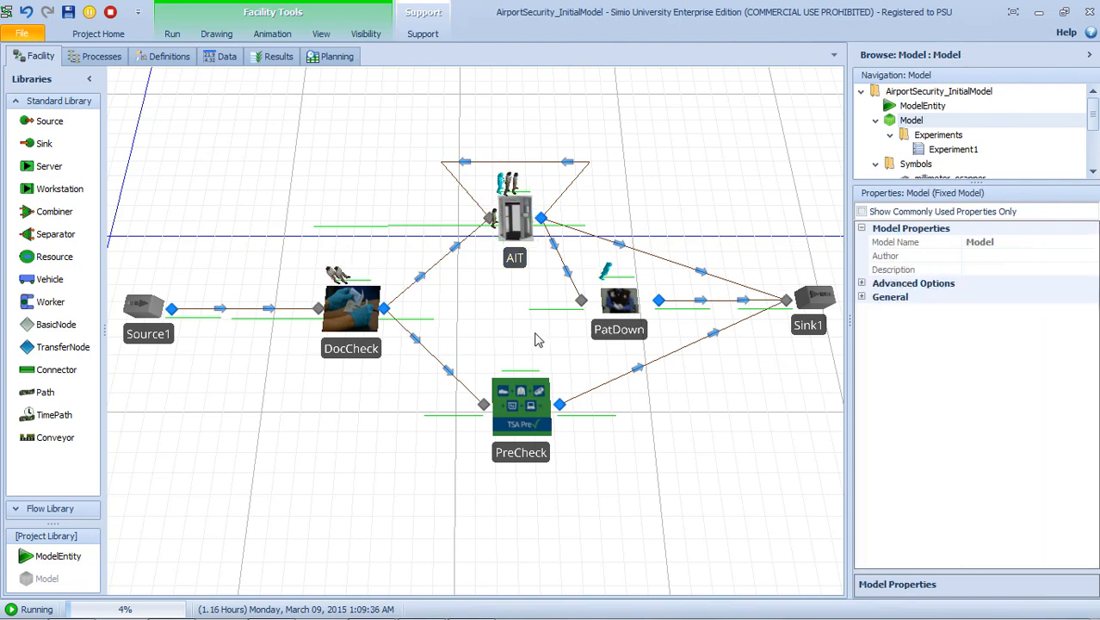
{"action": "left_click", "coordinate": [446, 258]}
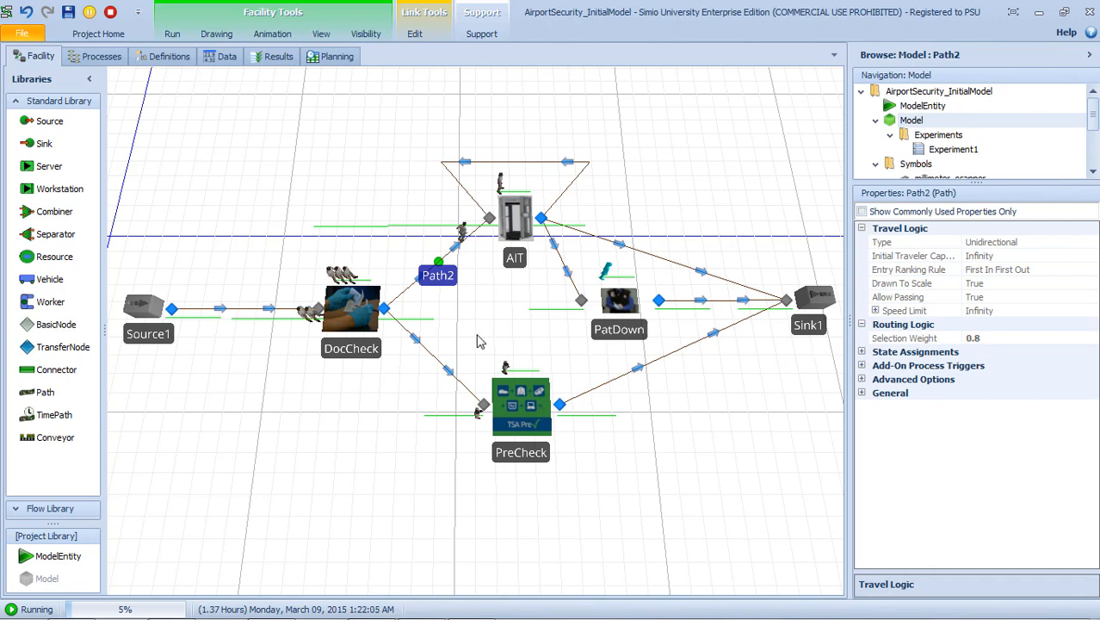
{"action": "left_click", "coordinate": [438, 360]}
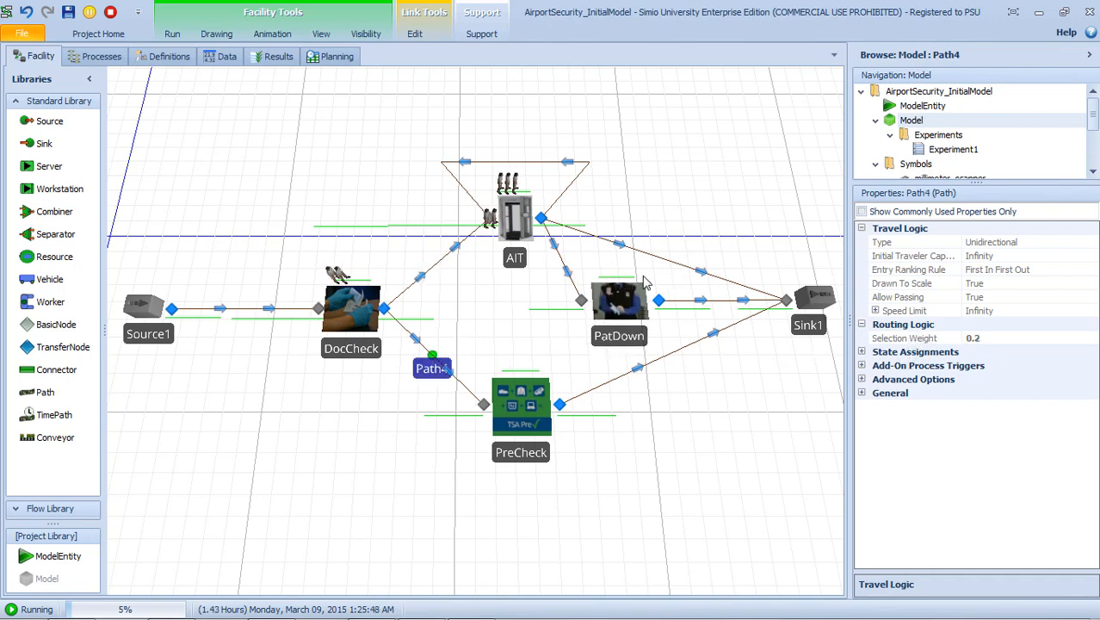
{"action": "left_click", "coordinate": [561, 267]}
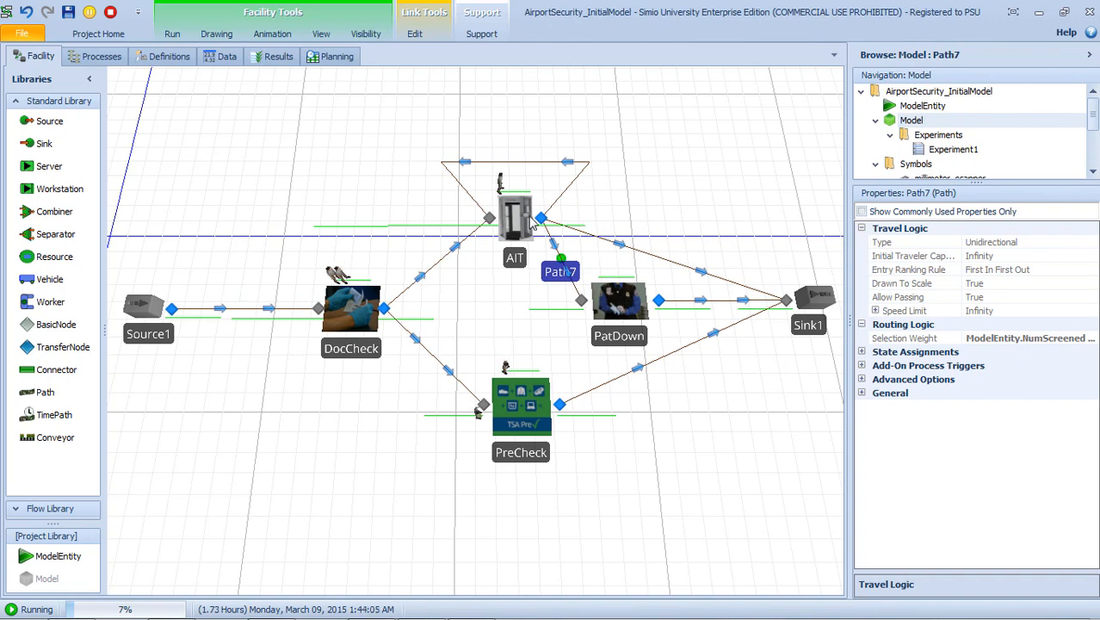
{"action": "left_click", "coordinate": [561, 199]}
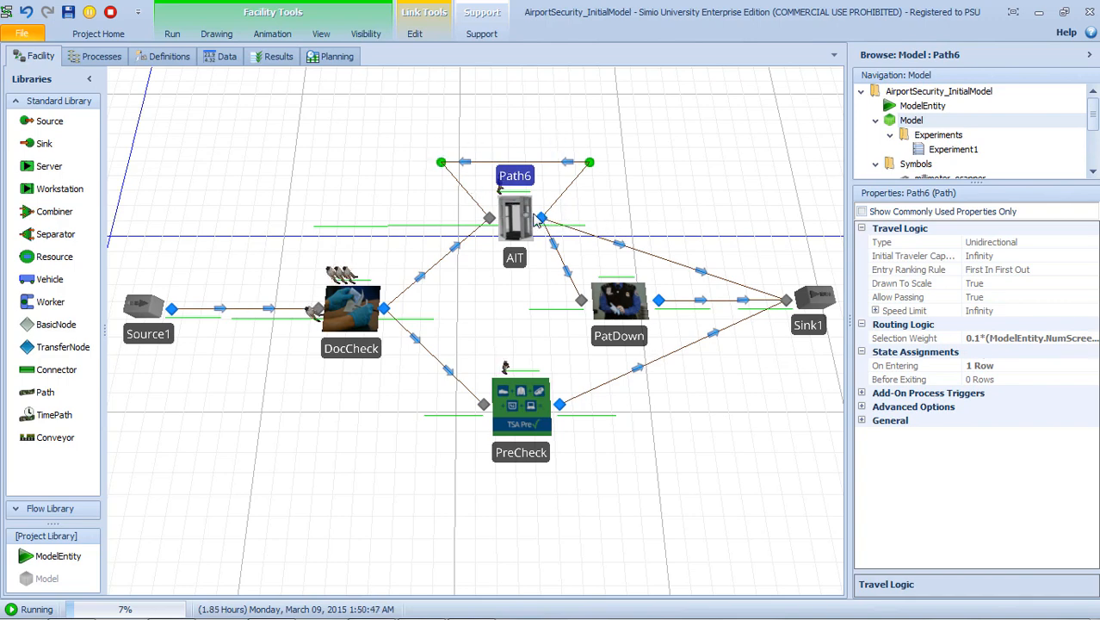
{"action": "left_click", "coordinate": [602, 239]}
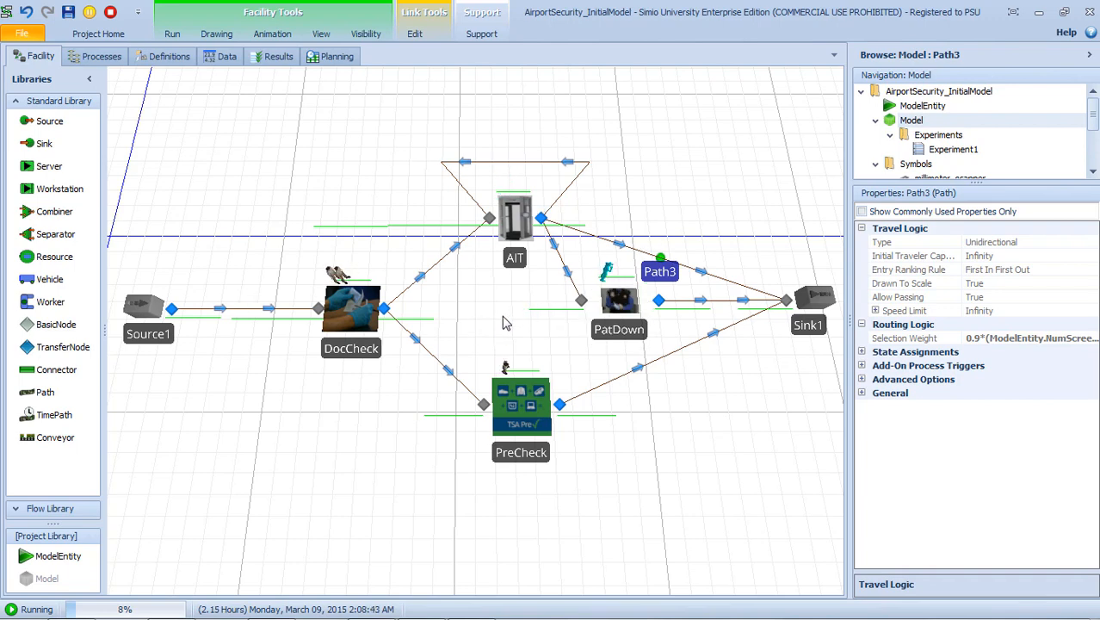
{"action": "left_click", "coordinate": [505, 323]}
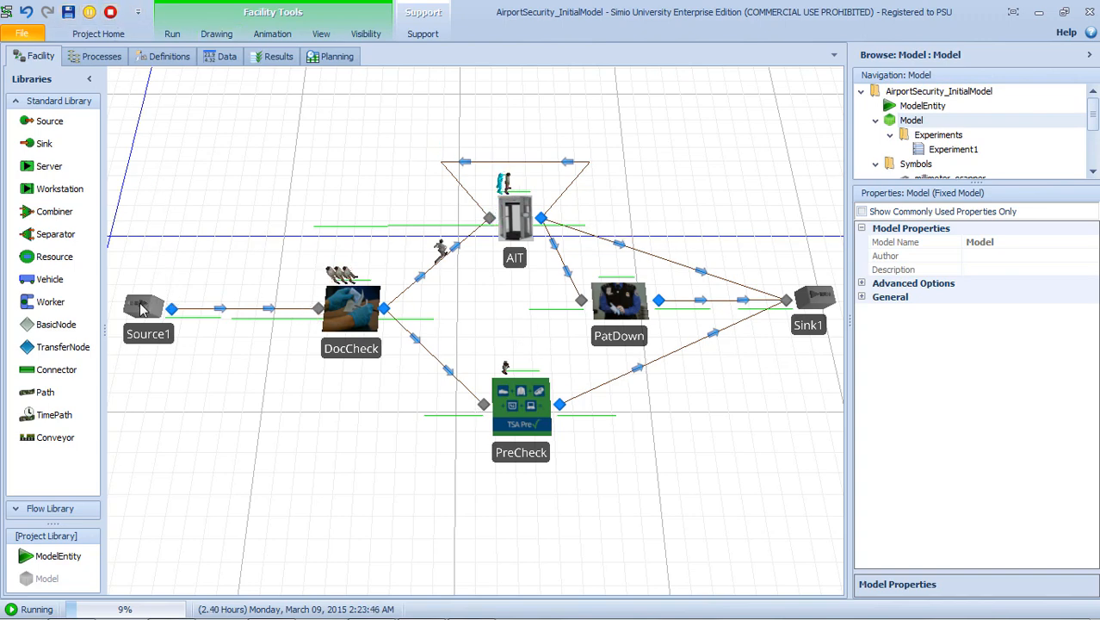
Stop the simulation run and review Source1's interarrival time and the processing times of DocCheck, AIT, PreCheck and PatDown.
{"action": "left_click", "coordinate": [111, 12]}
{"action": "left_click", "coordinate": [145, 306]}
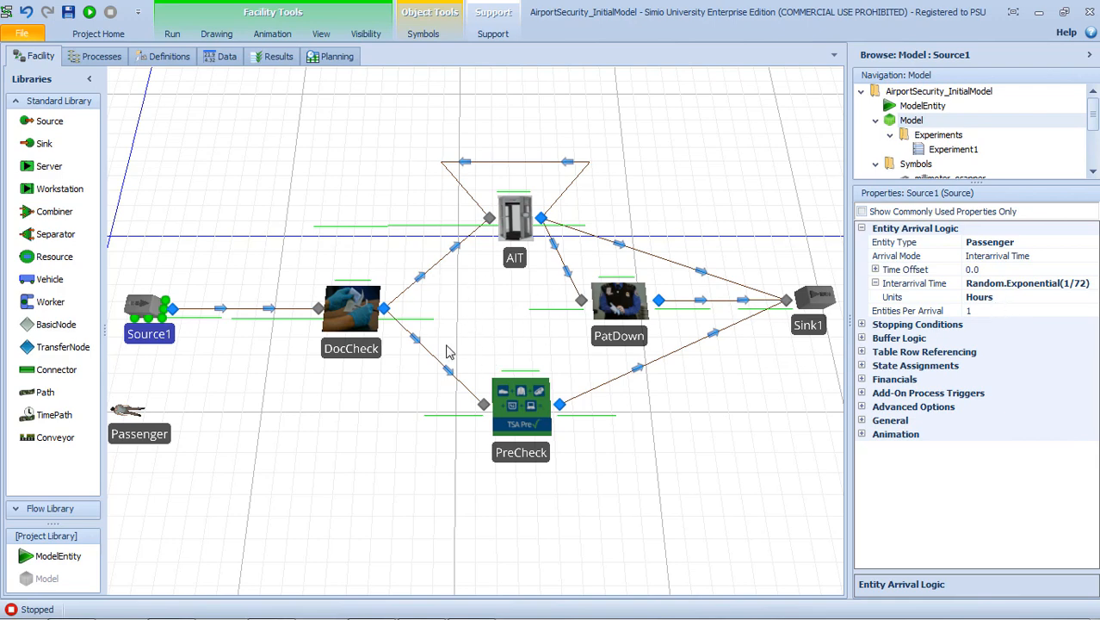
{"action": "left_click", "coordinate": [360, 314]}
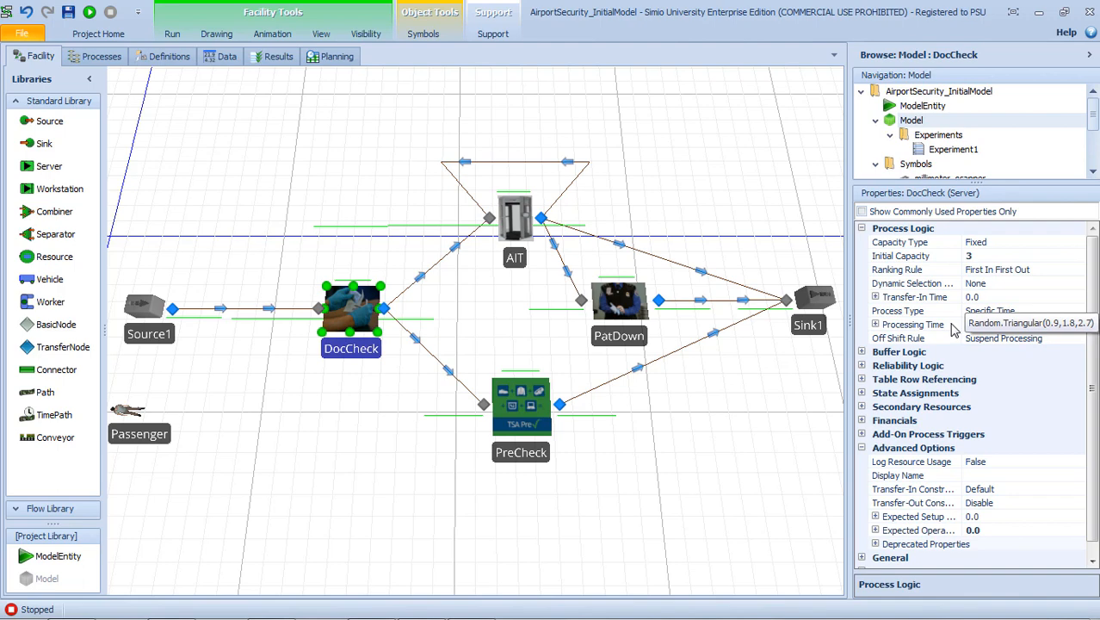
{"action": "left_click", "coordinate": [875, 325]}
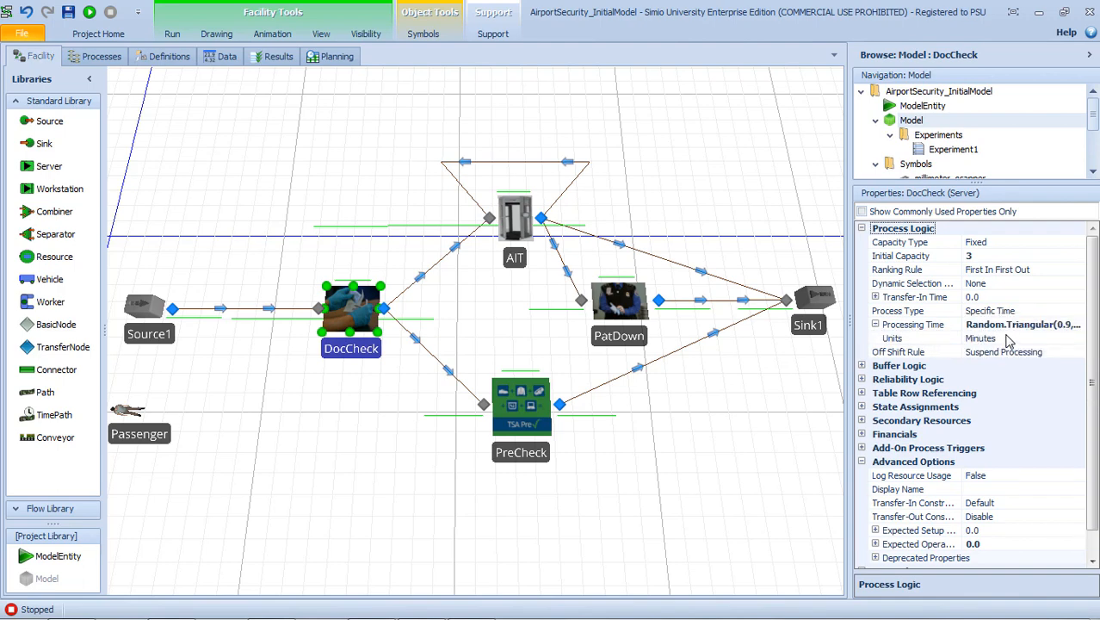
{"action": "left_click", "coordinate": [514, 222]}
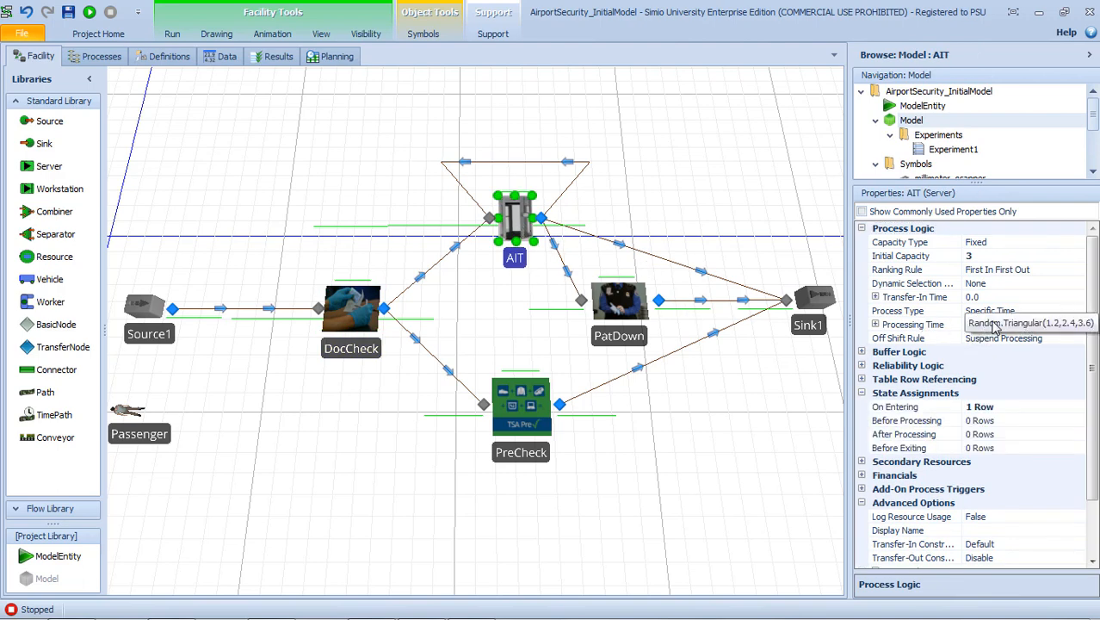
{"action": "left_click", "coordinate": [523, 402]}
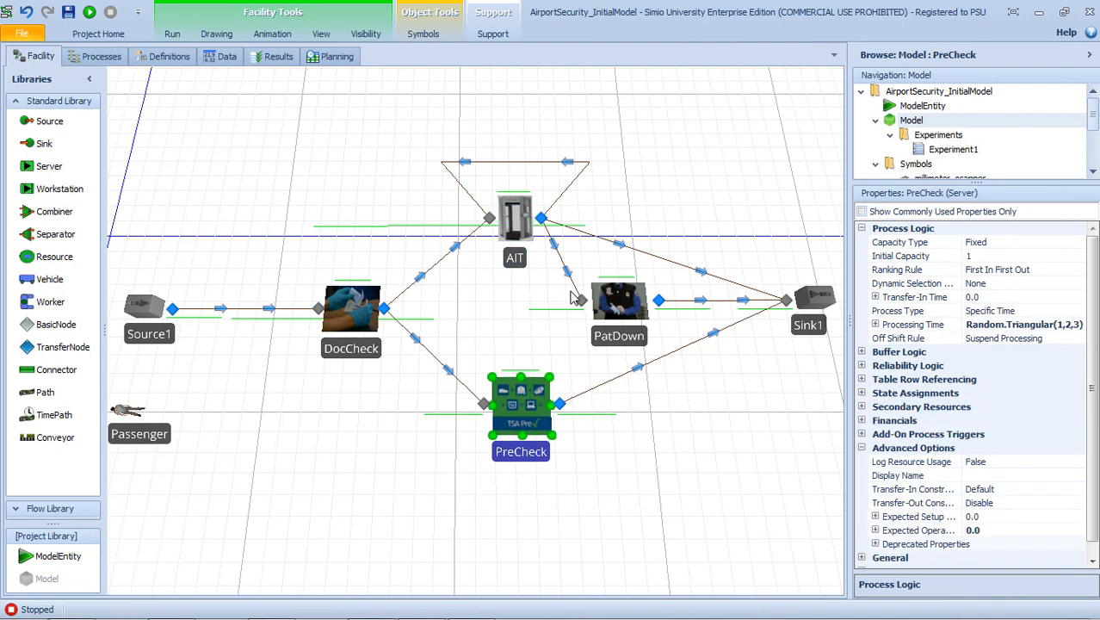
{"action": "left_click", "coordinate": [624, 305]}
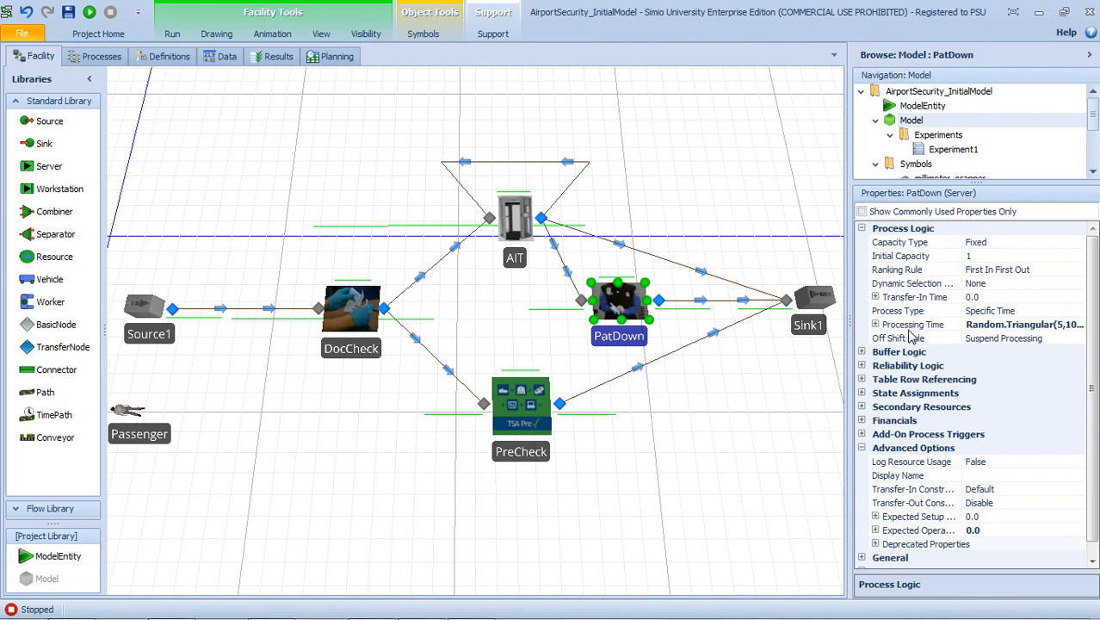
{"action": "left_click", "coordinate": [727, 428]}
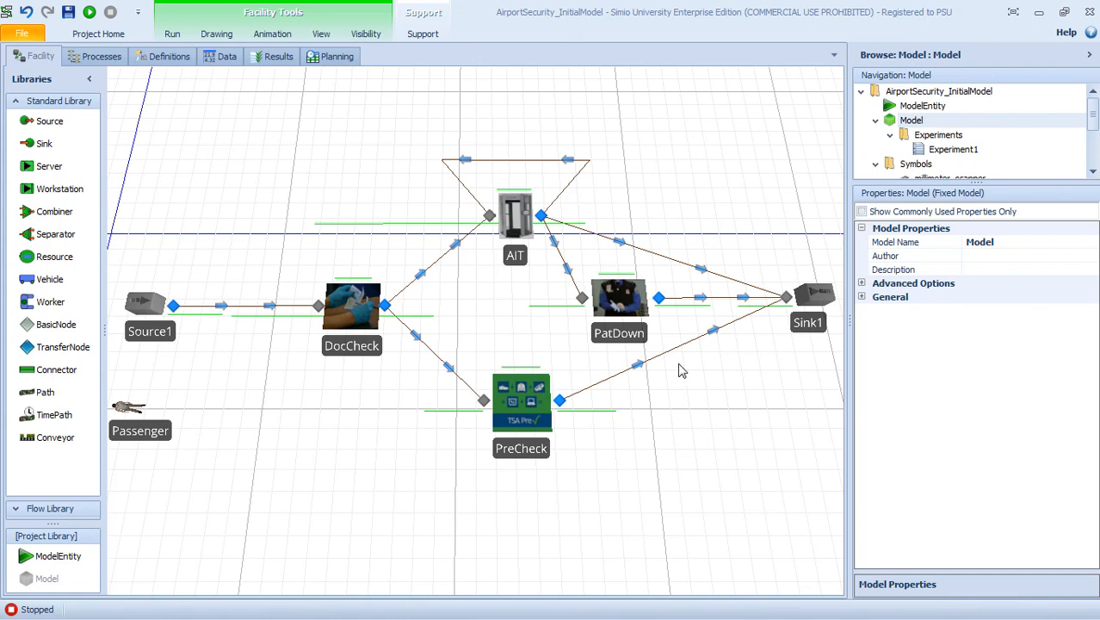
Add an expression input parameter to the model's data and name it InterArrivalTimes.
{"action": "left_click", "coordinate": [148, 303]}
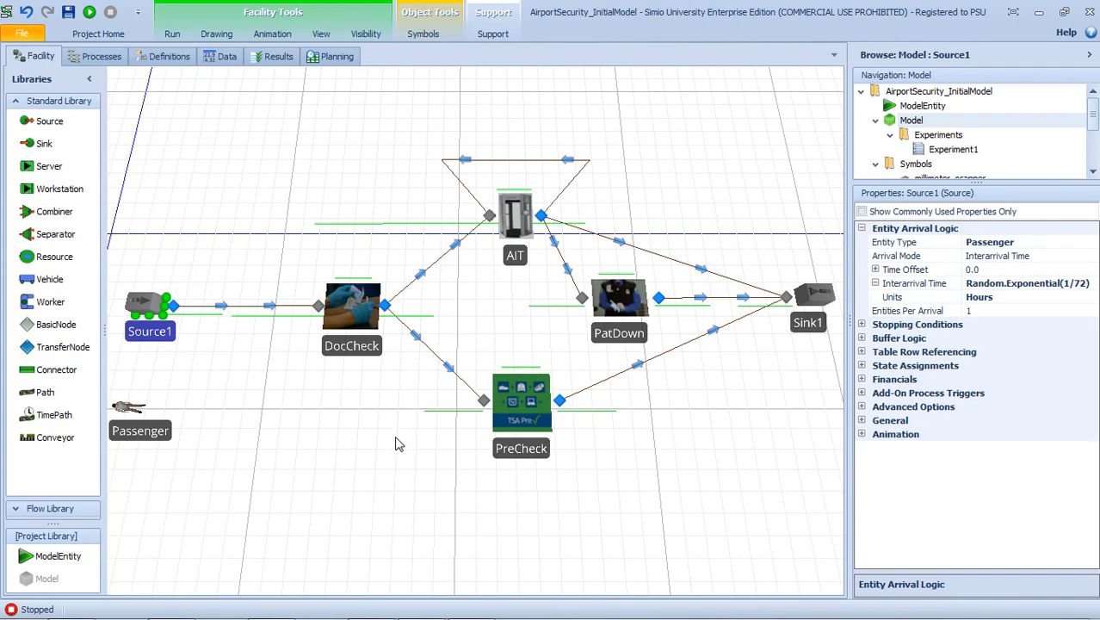
{"action": "left_click", "coordinate": [222, 60]}
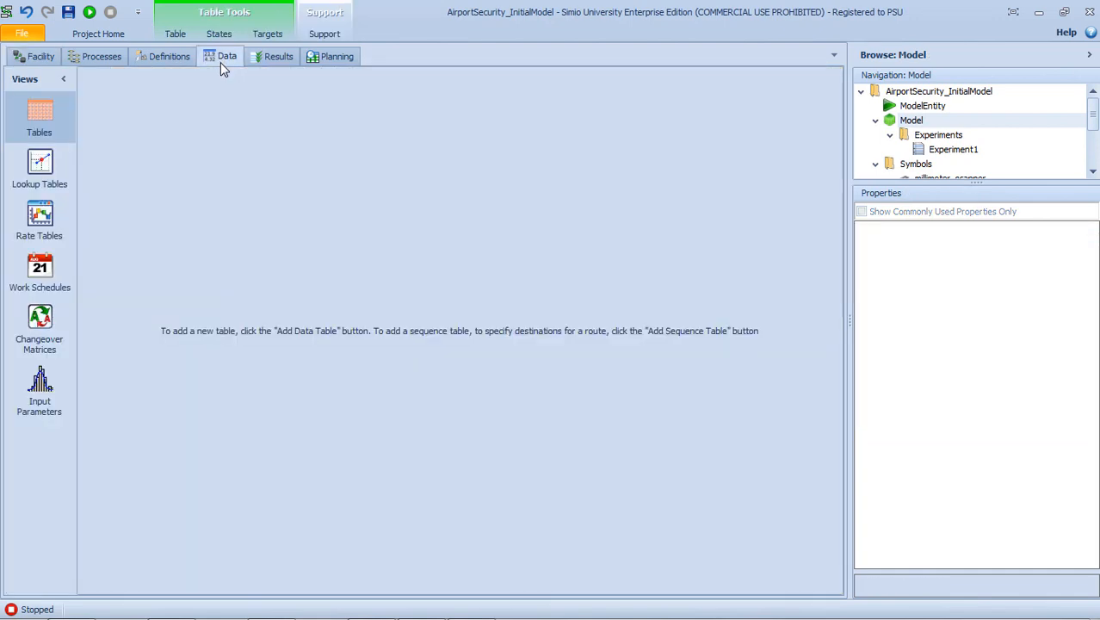
{"action": "left_click", "coordinate": [43, 388]}
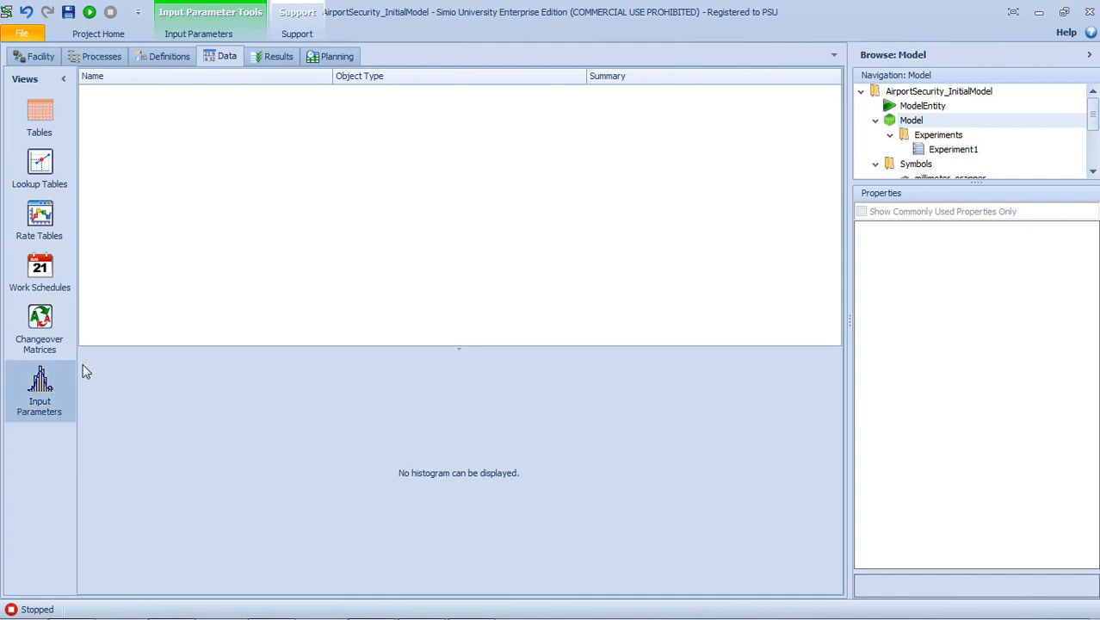
{"action": "left_click", "coordinate": [191, 35]}
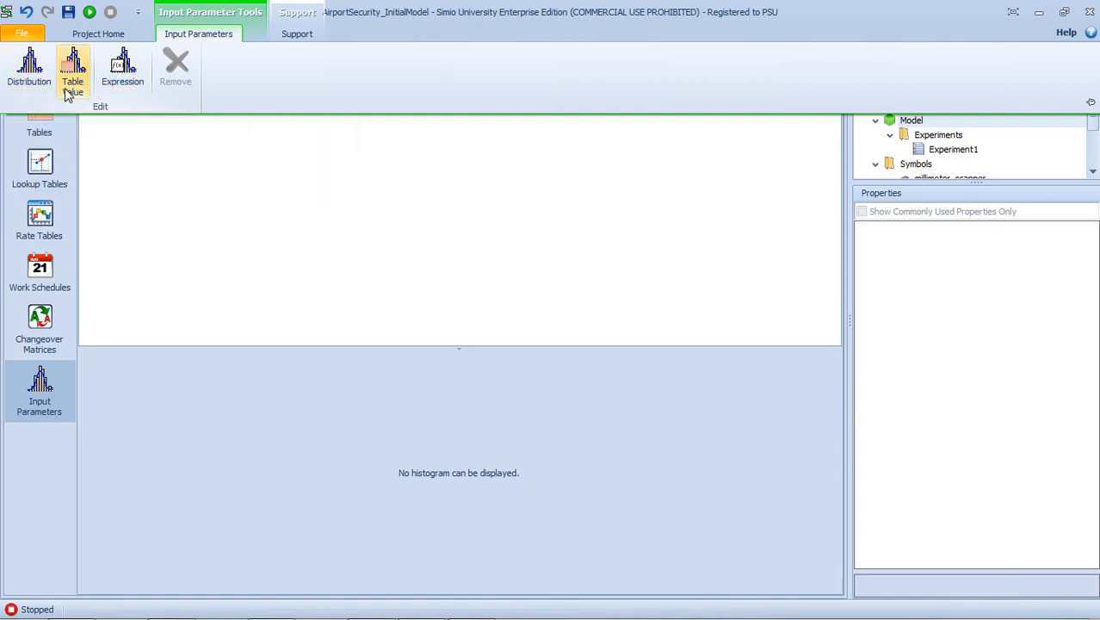
{"action": "left_click", "coordinate": [123, 73]}
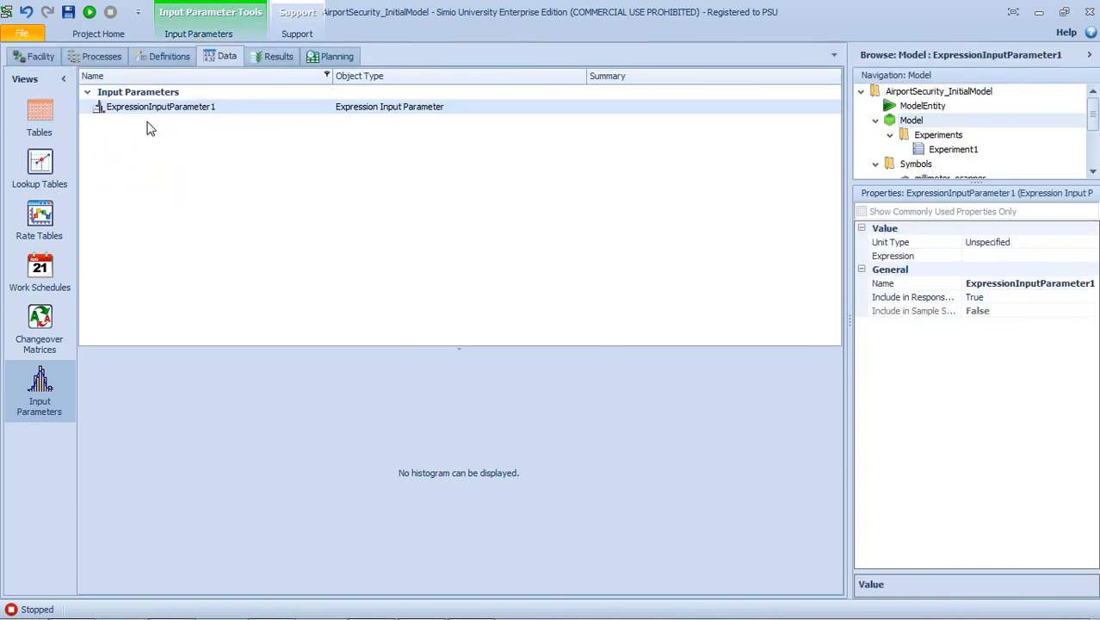
{"action": "left_click", "coordinate": [203, 109]}
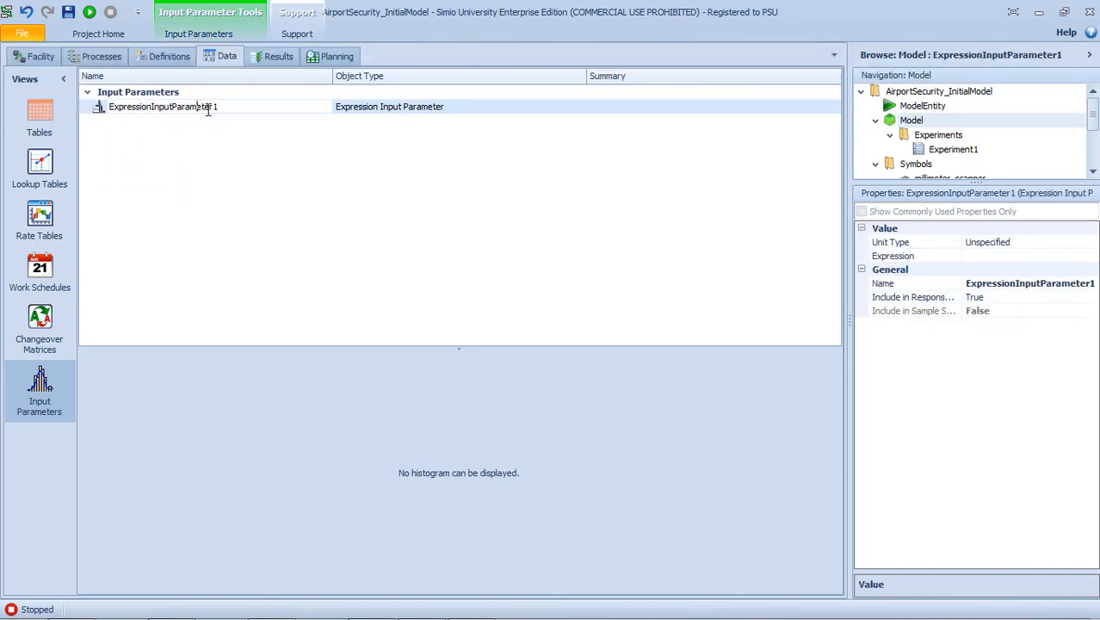
{"action": "type", "text": "InterArrivalTimes"}
{"action": "key", "text": "Return"}
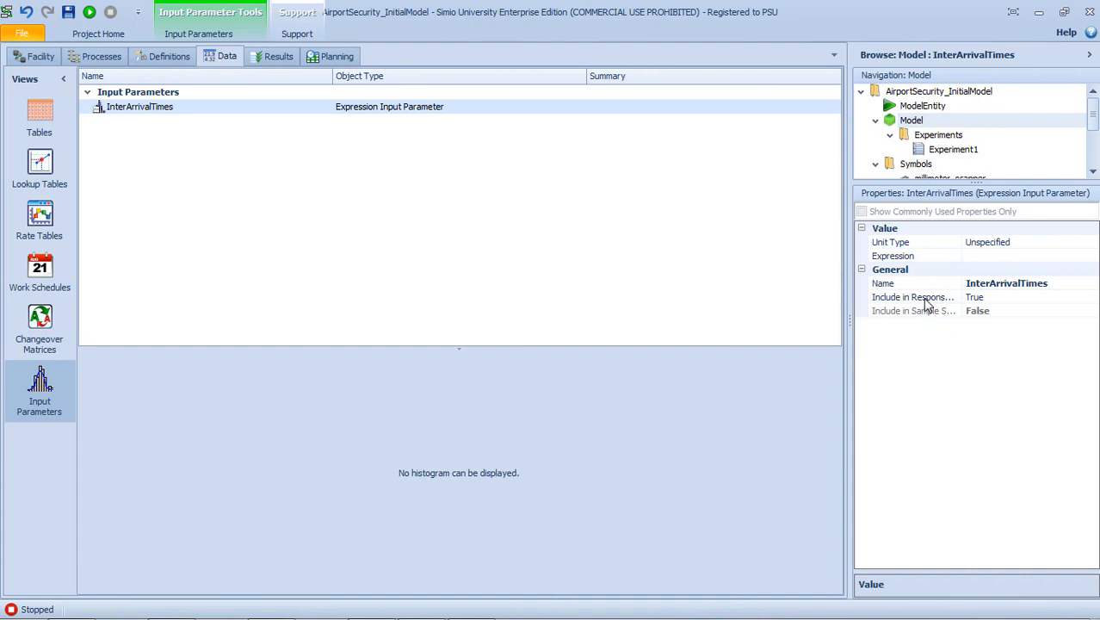
Widen the properties pane to read the InterArrivalTimes analysis options, and narrow it again in the facility view.
{"action": "left_click_drag", "start_coordinate": [792, 290], "coordinate": [785, 290]}
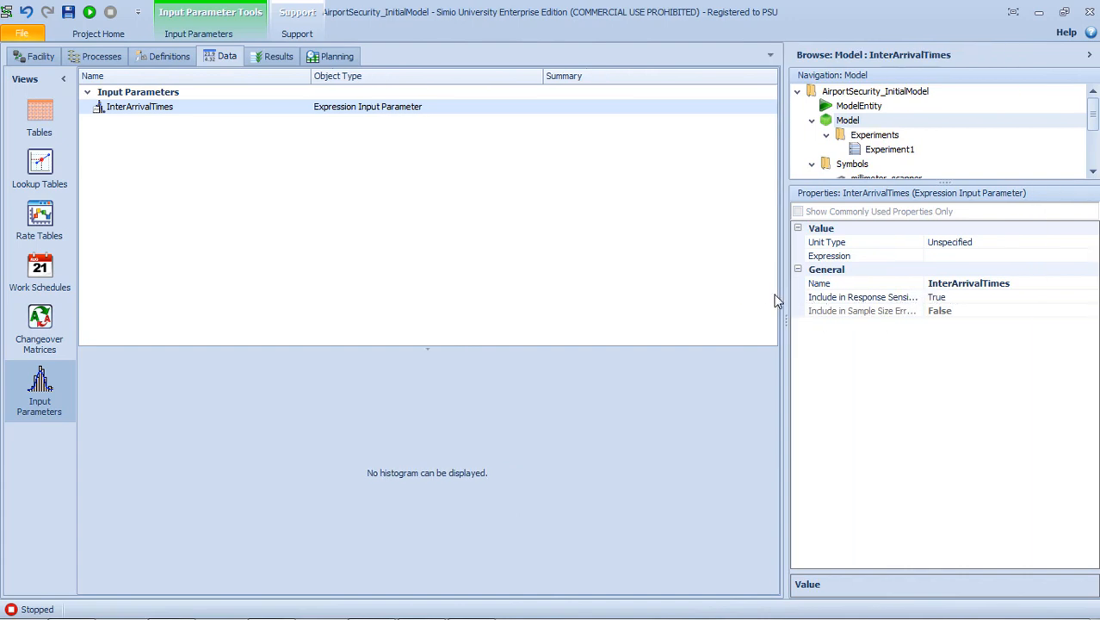
{"action": "left_click_drag", "start_coordinate": [785, 293], "coordinate": [635, 291]}
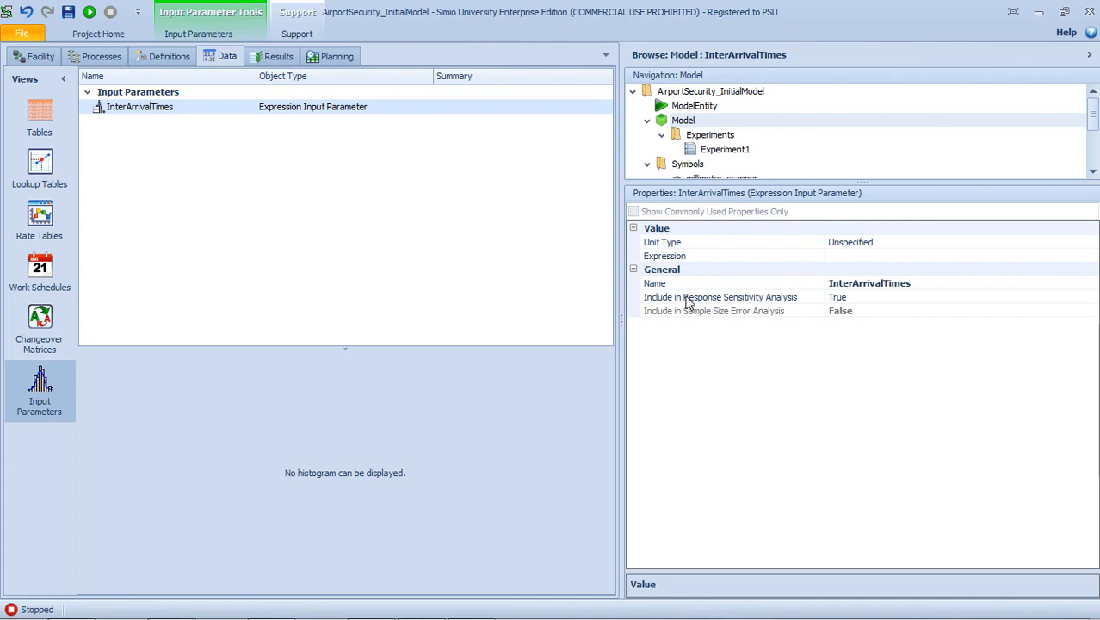
{"action": "left_click", "coordinate": [38, 56]}
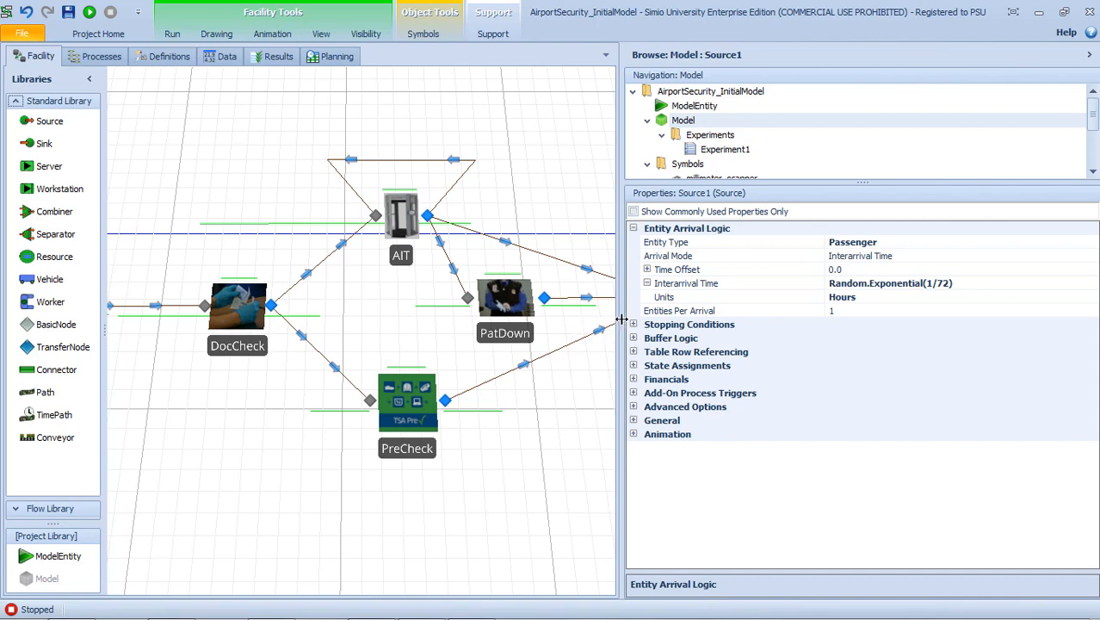
{"action": "left_click_drag", "start_coordinate": [622, 320], "coordinate": [756, 344]}
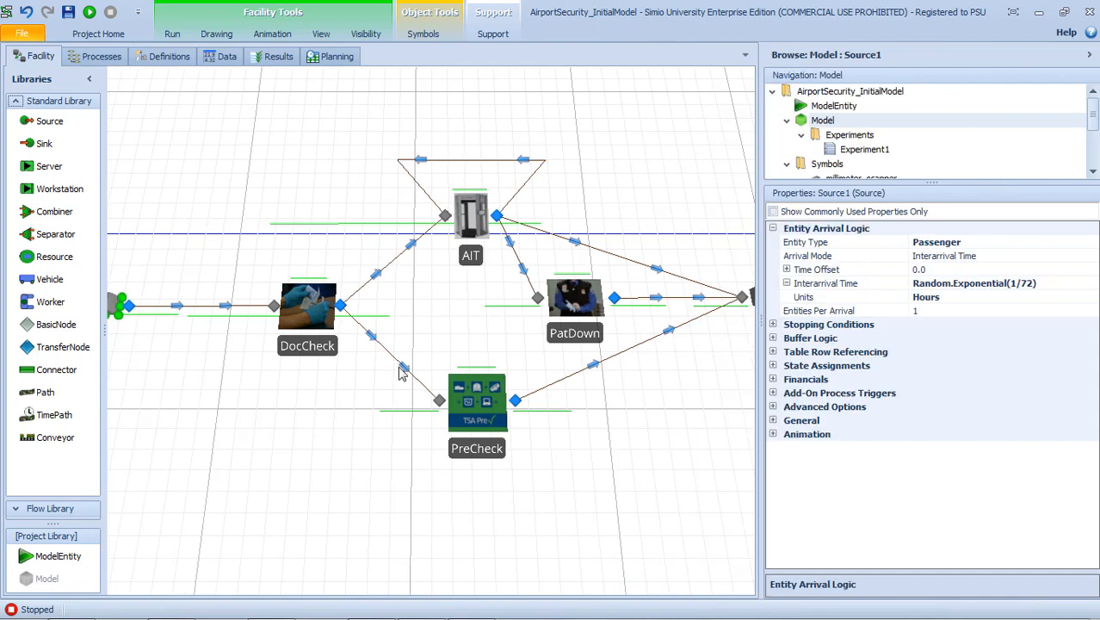
Copy Source1's interarrival time expression, Random.Exponential(1/72), into the Expression property of the InterArrivalTimes input parameter.
{"action": "left_click_drag", "start_coordinate": [138, 349], "coordinate": [162, 348]}
{"action": "left_click", "coordinate": [128, 304]}
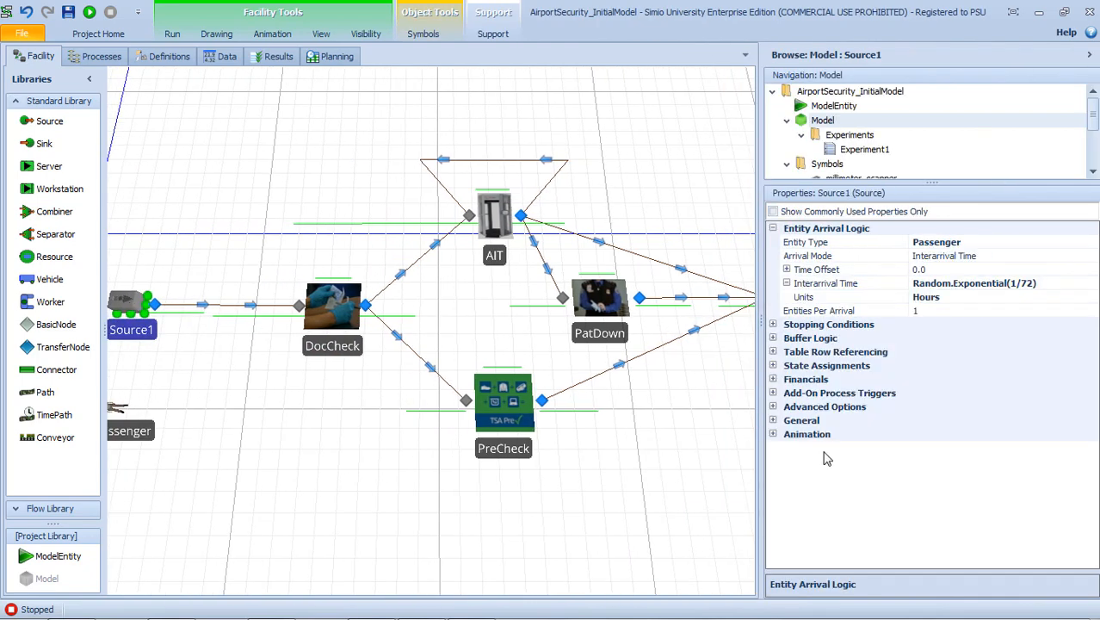
{"action": "left_click", "coordinate": [1045, 283]}
{"action": "key", "text": "ctrl+c"}
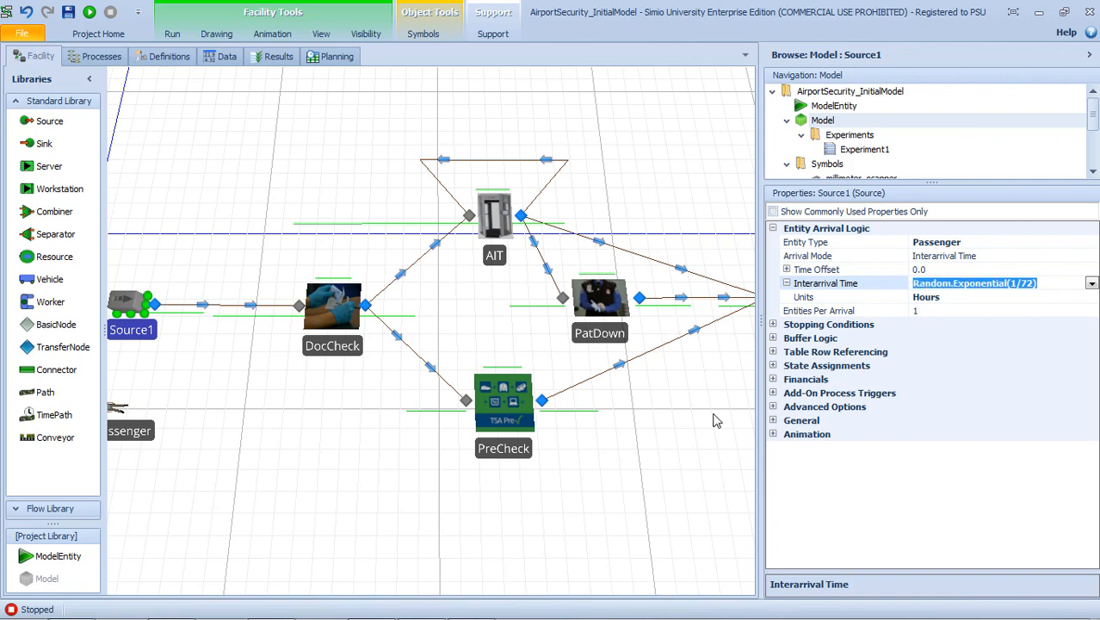
{"action": "left_click", "coordinate": [695, 474]}
{"action": "left_click", "coordinate": [227, 56]}
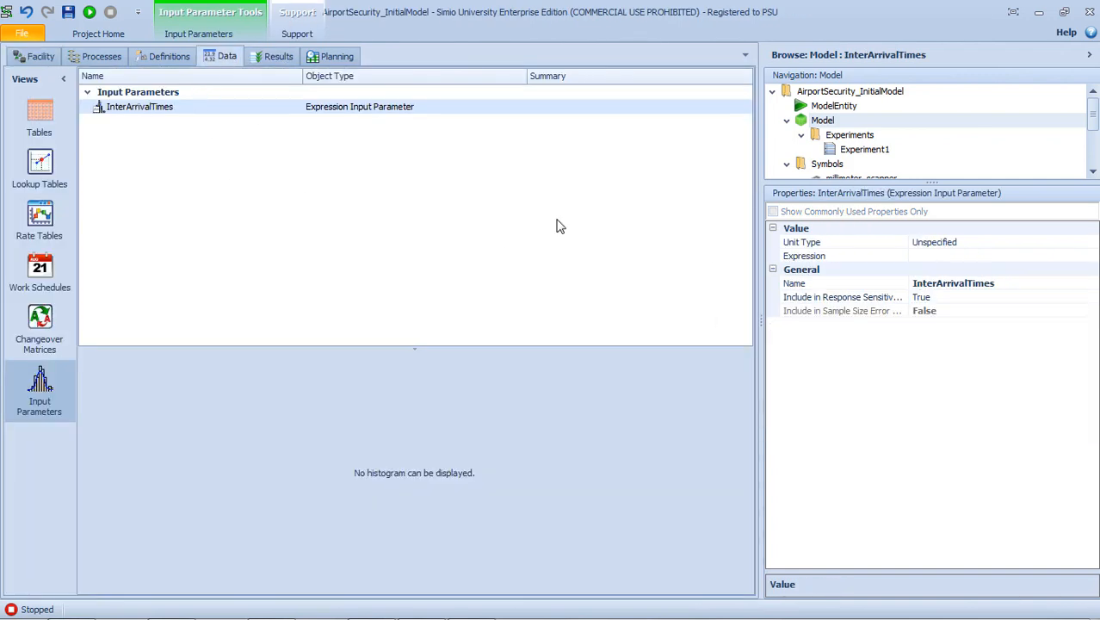
{"action": "left_click", "coordinate": [928, 255]}
{"action": "key", "text": "ctrl+v"}
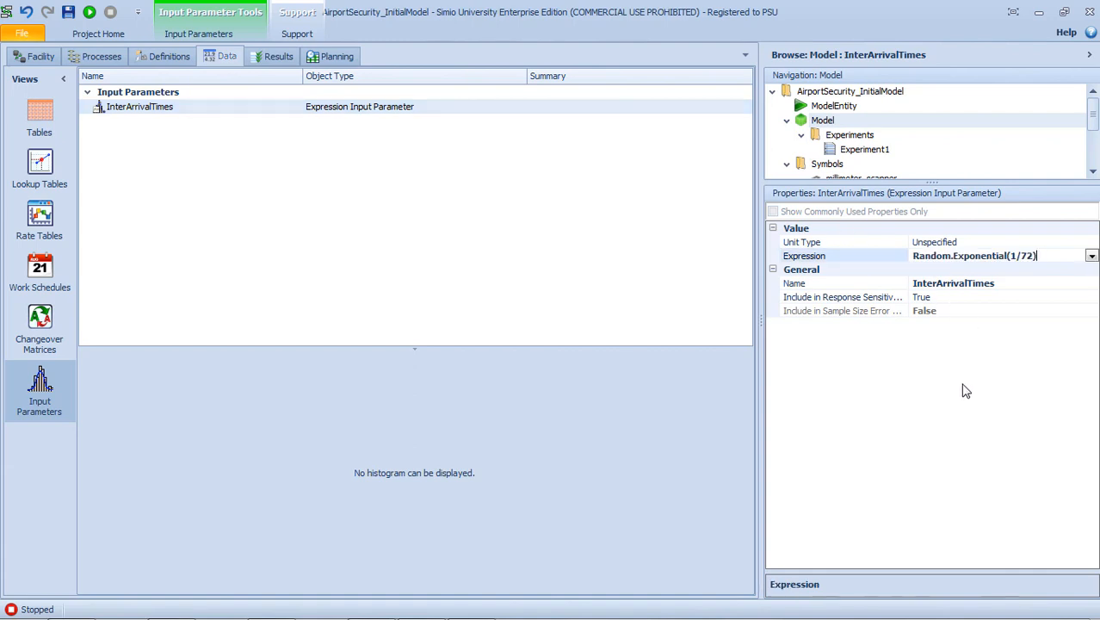
{"action": "key", "text": "Return"}
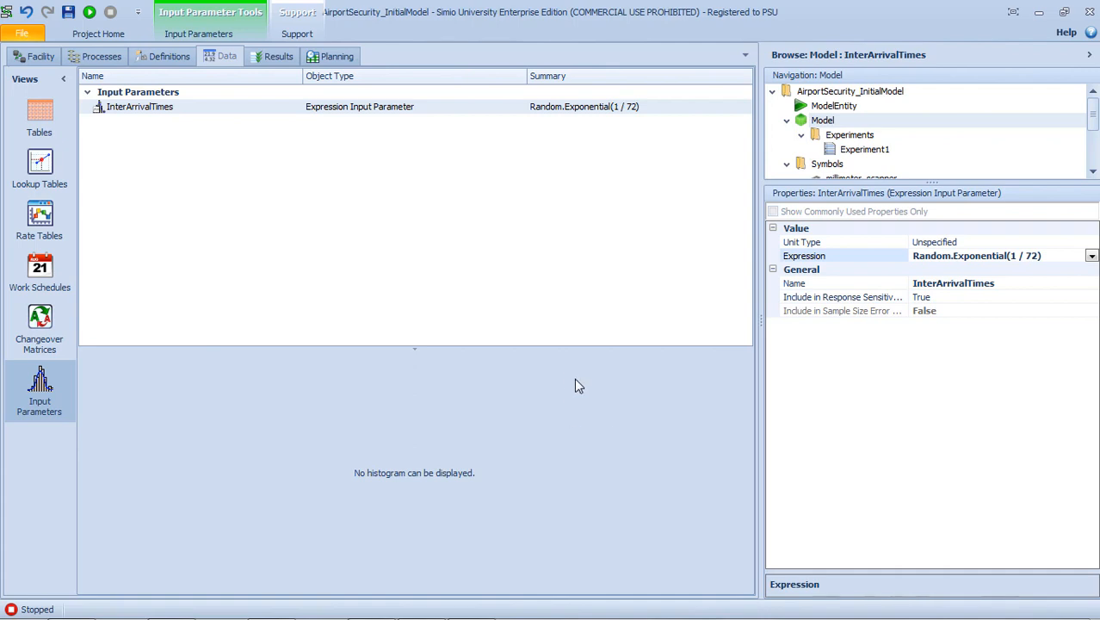
Set Source1's Interarrival Time in the facility view to the InterArrivalTimes input parameter.
{"action": "left_click", "coordinate": [34, 58]}
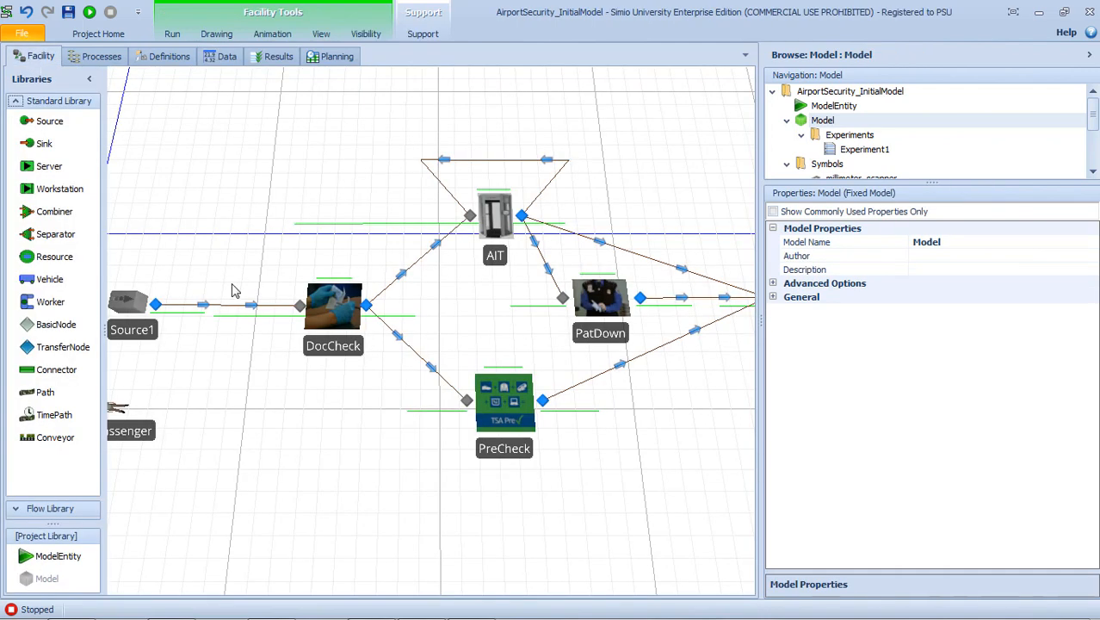
{"action": "left_click", "coordinate": [145, 305]}
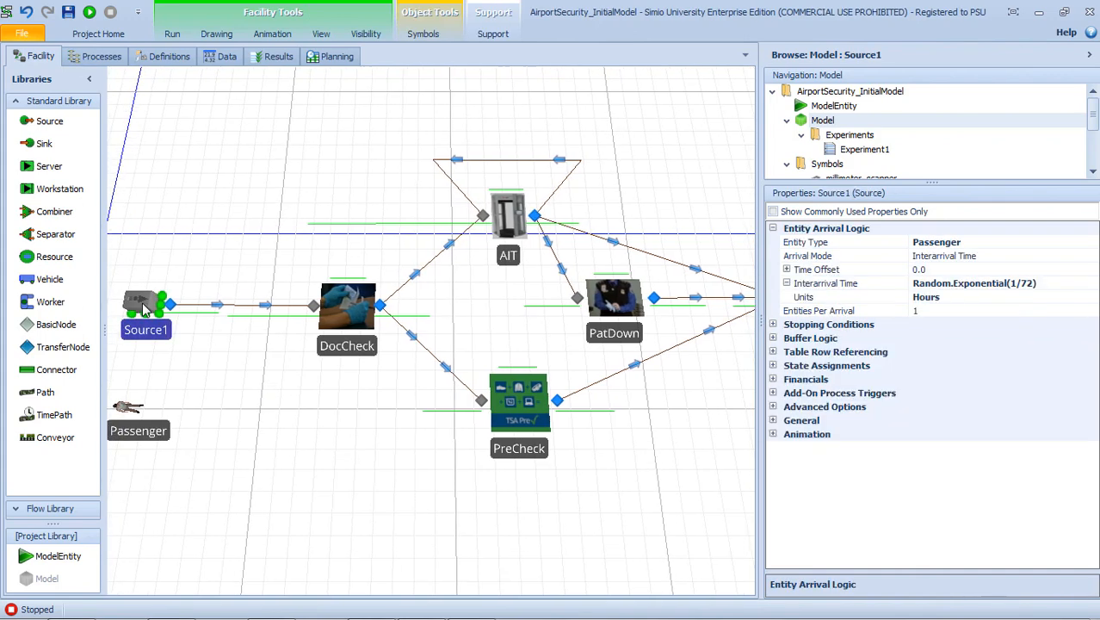
{"action": "left_click", "coordinate": [971, 290]}
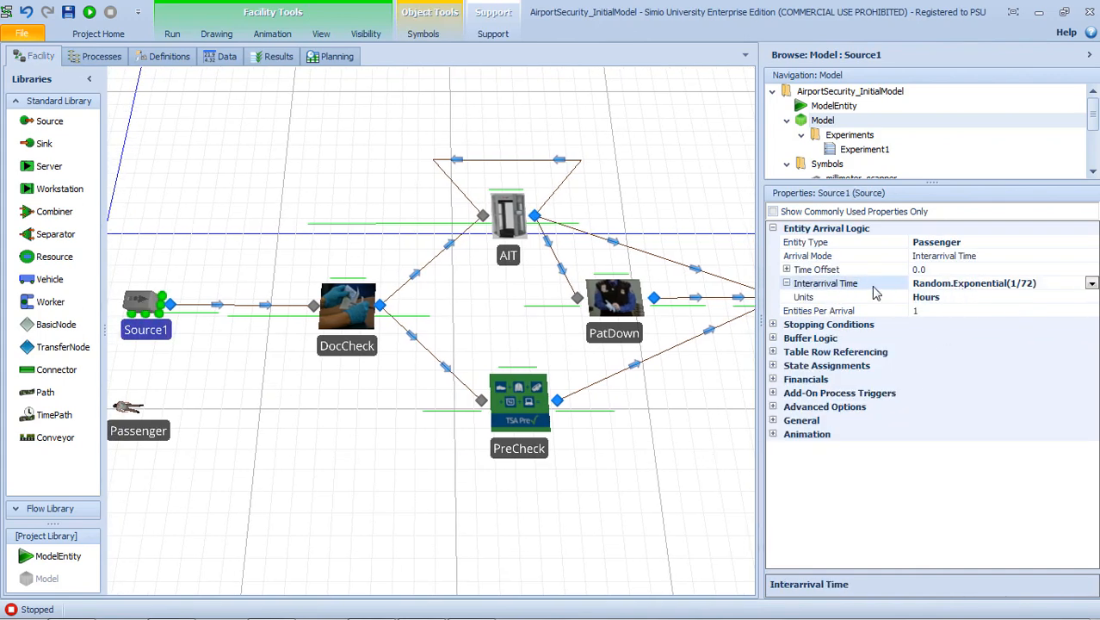
{"action": "left_click", "coordinate": [1091, 284]}
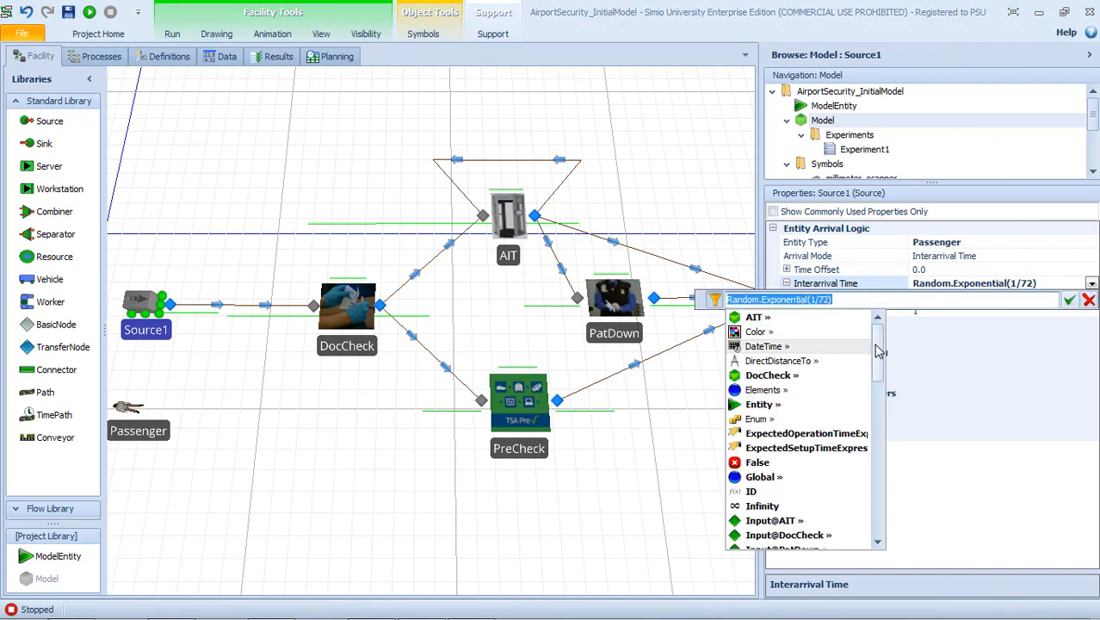
{"action": "scroll", "coordinate": [861, 362], "scroll_direction": "down", "scroll_amount": 1}
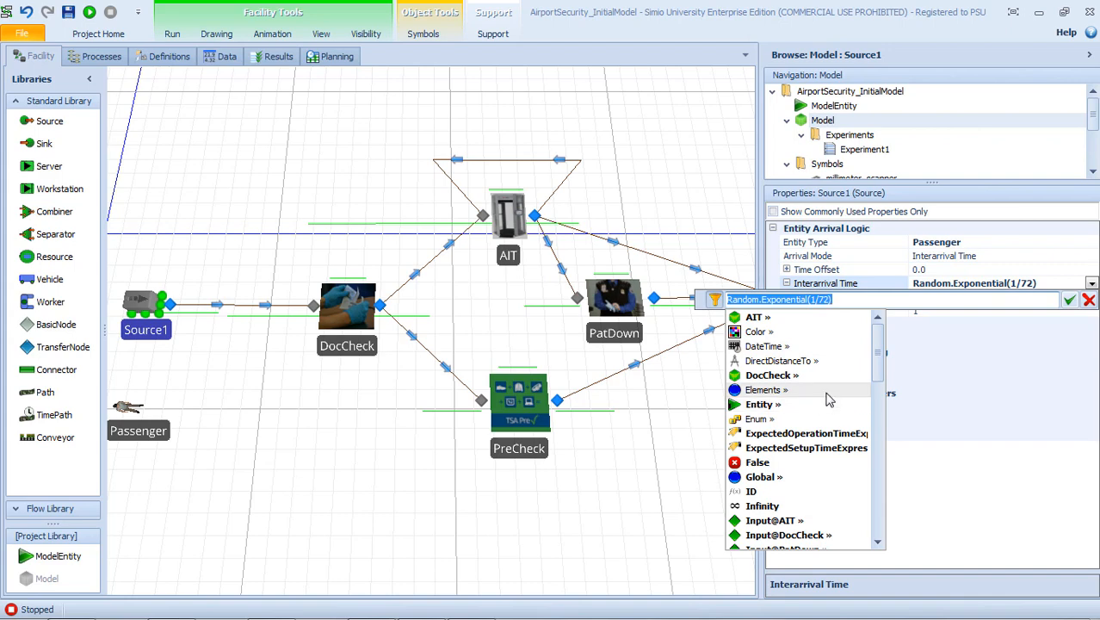
{"action": "scroll", "coordinate": [827, 402], "scroll_direction": "down", "scroll_amount": 2}
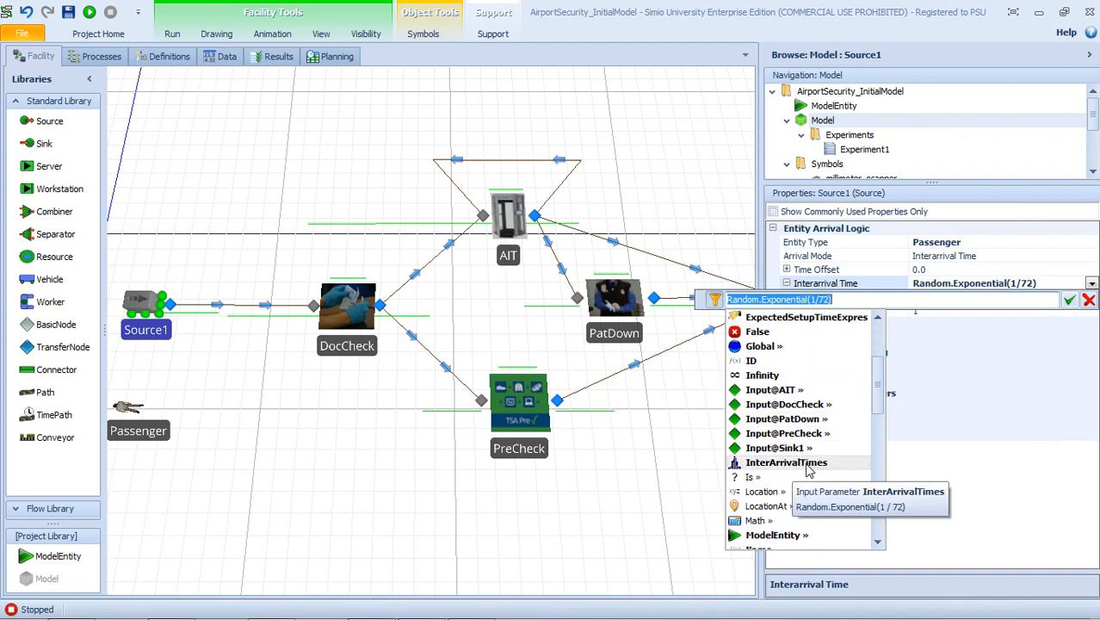
{"action": "double_click", "coordinate": [810, 469]}
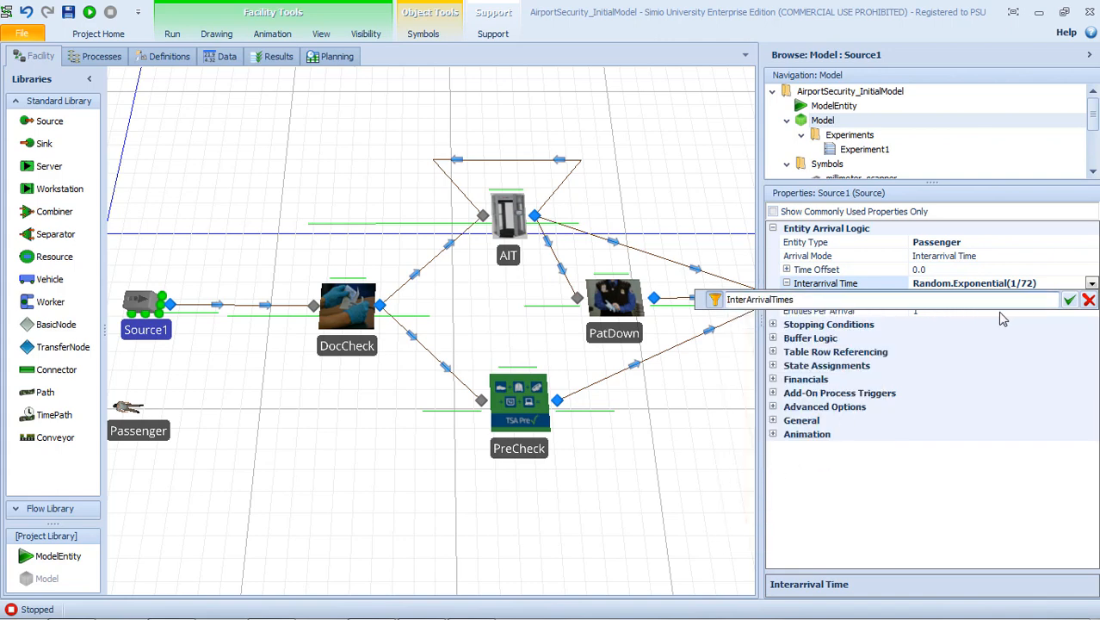
{"action": "left_click", "coordinate": [1070, 300]}
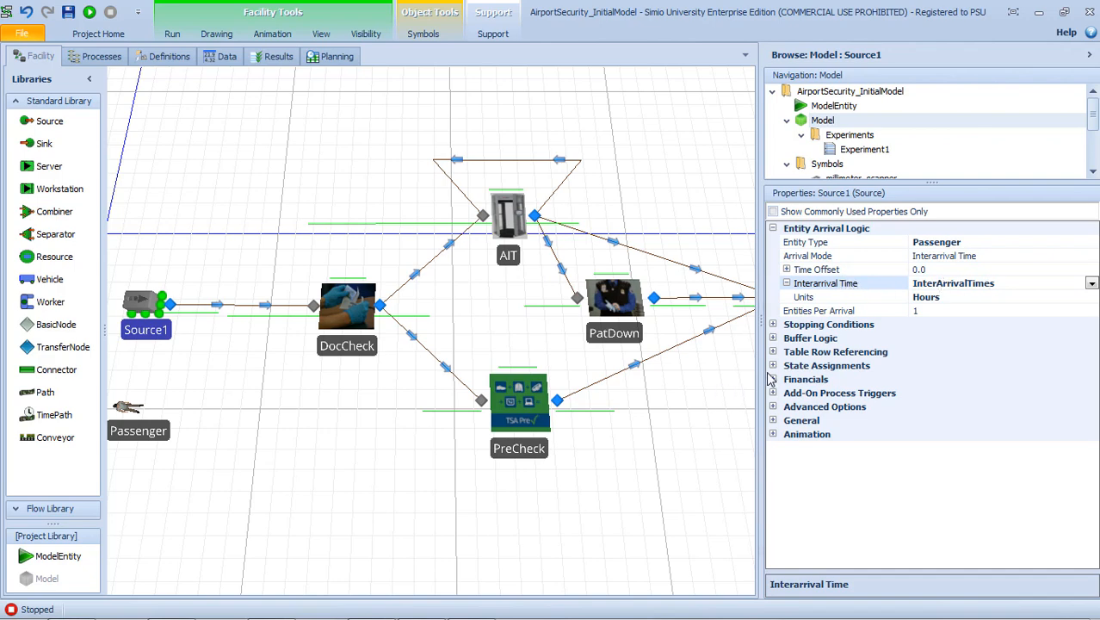
Run the simulation briefly to check passenger flow, narrowing the properties pane to see more of the facility, and stop the run.
{"action": "left_click", "coordinate": [89, 12]}
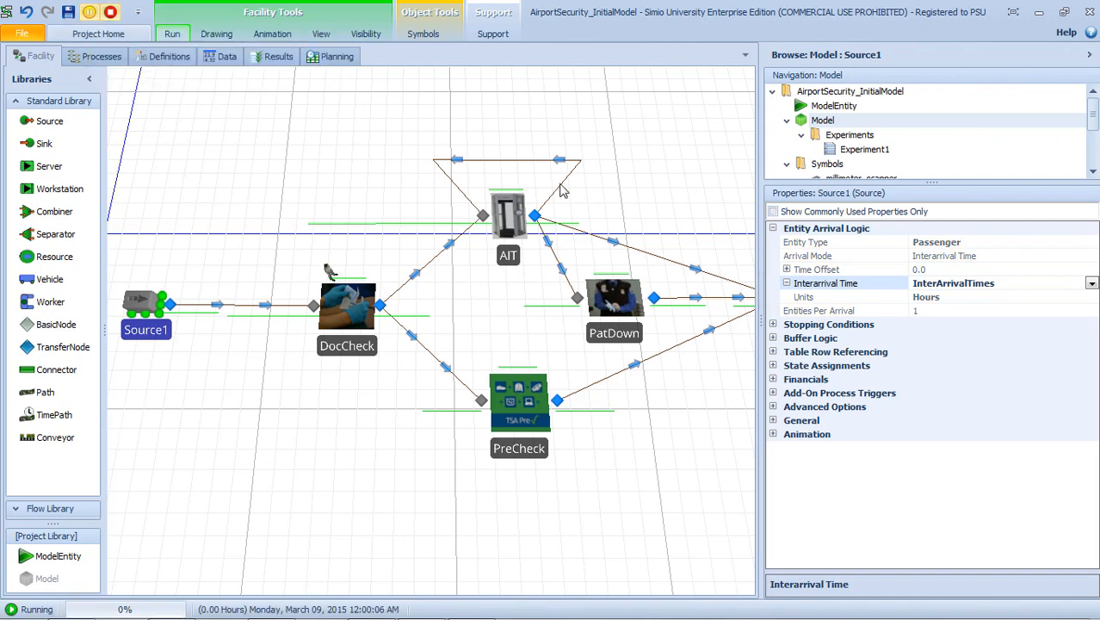
{"action": "left_click_drag", "start_coordinate": [763, 253], "coordinate": [859, 252]}
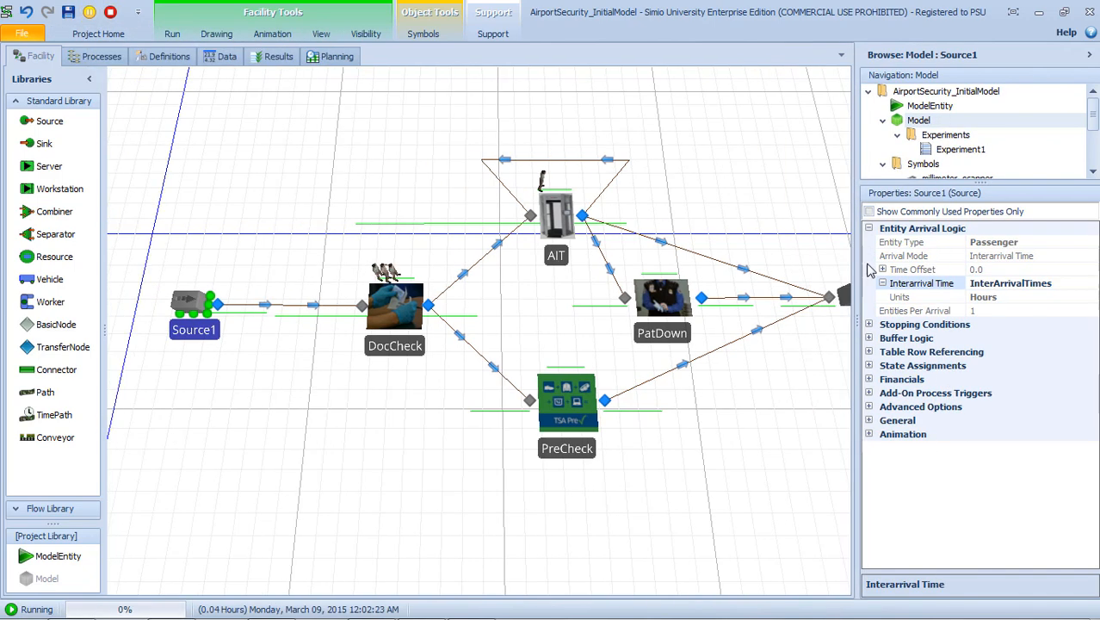
{"action": "left_click", "coordinate": [774, 246]}
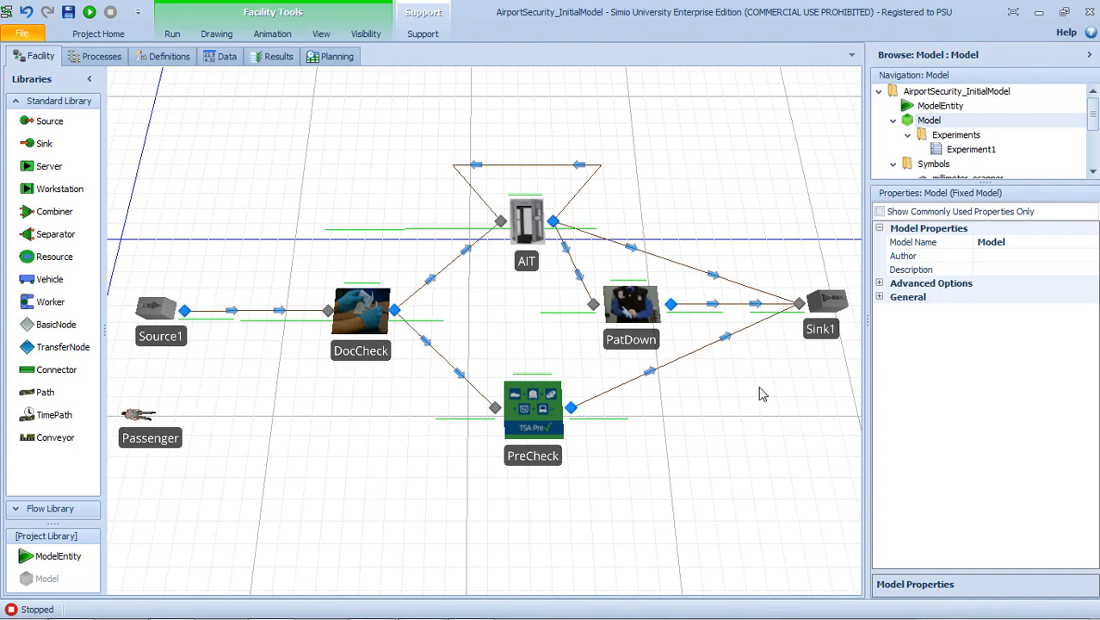
Examine DocCheck's full processing time expression and its units in a widened properties pane.
{"action": "left_click", "coordinate": [372, 316]}
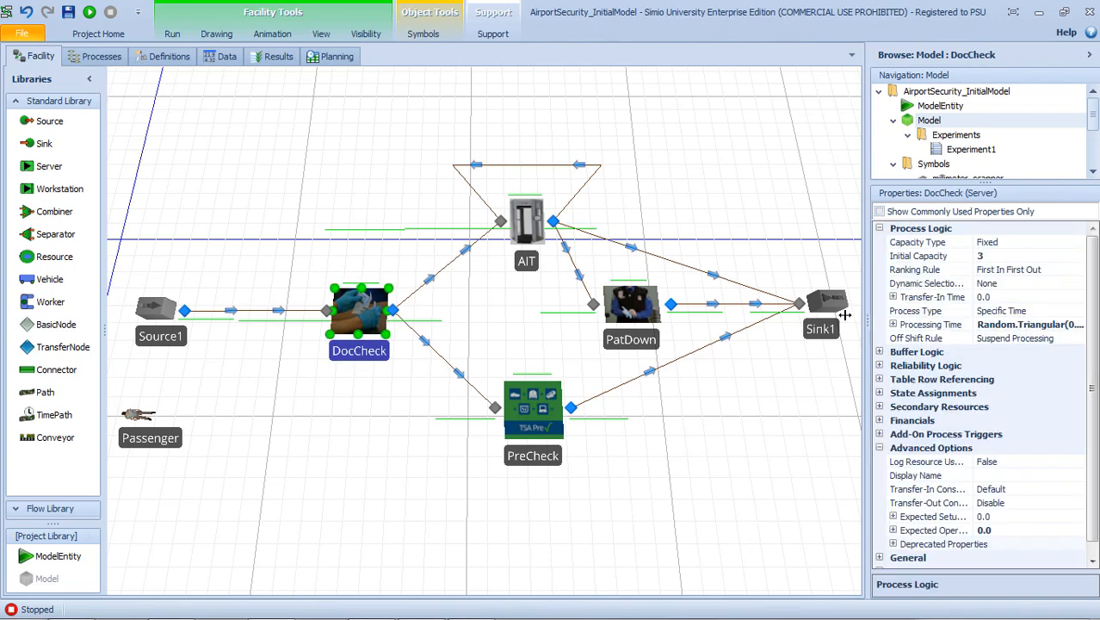
{"action": "left_click_drag", "start_coordinate": [846, 316], "coordinate": [786, 315]}
{"action": "left_click", "coordinate": [810, 325]}
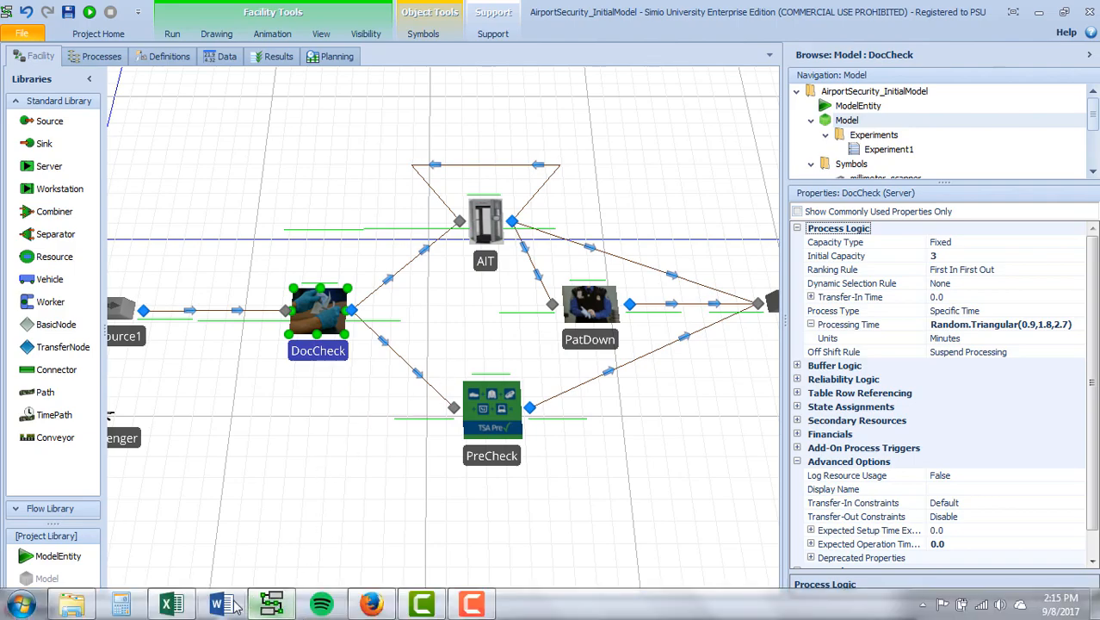
Switch to the Observed Data workbook in Excel and review the whole DocCheck Times column.
{"action": "left_click", "coordinate": [192, 601]}
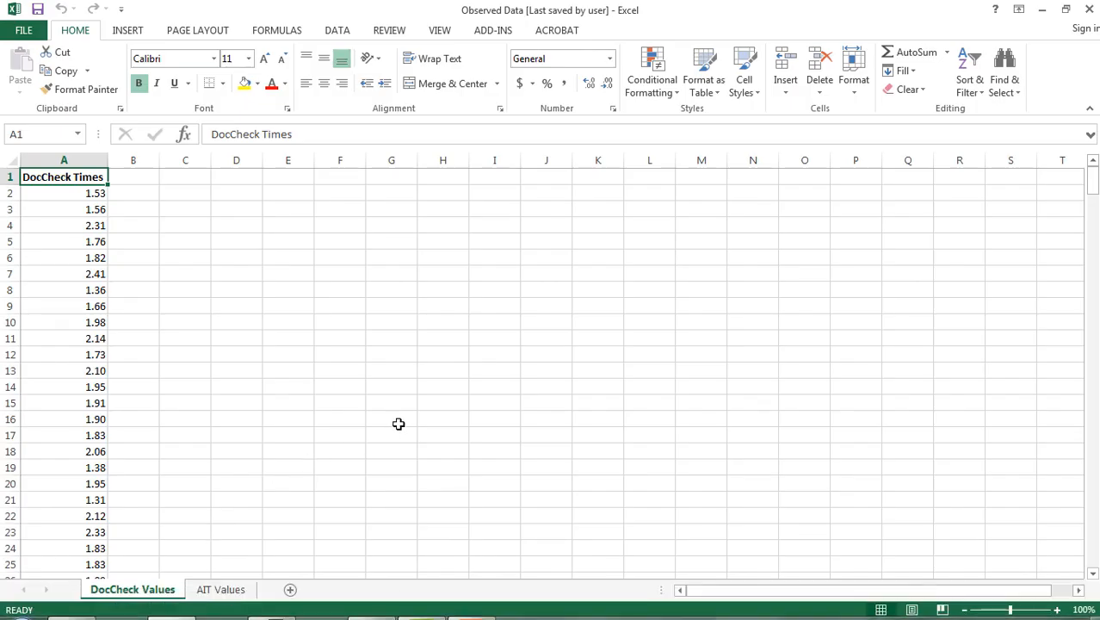
{"action": "left_click", "coordinate": [78, 191]}
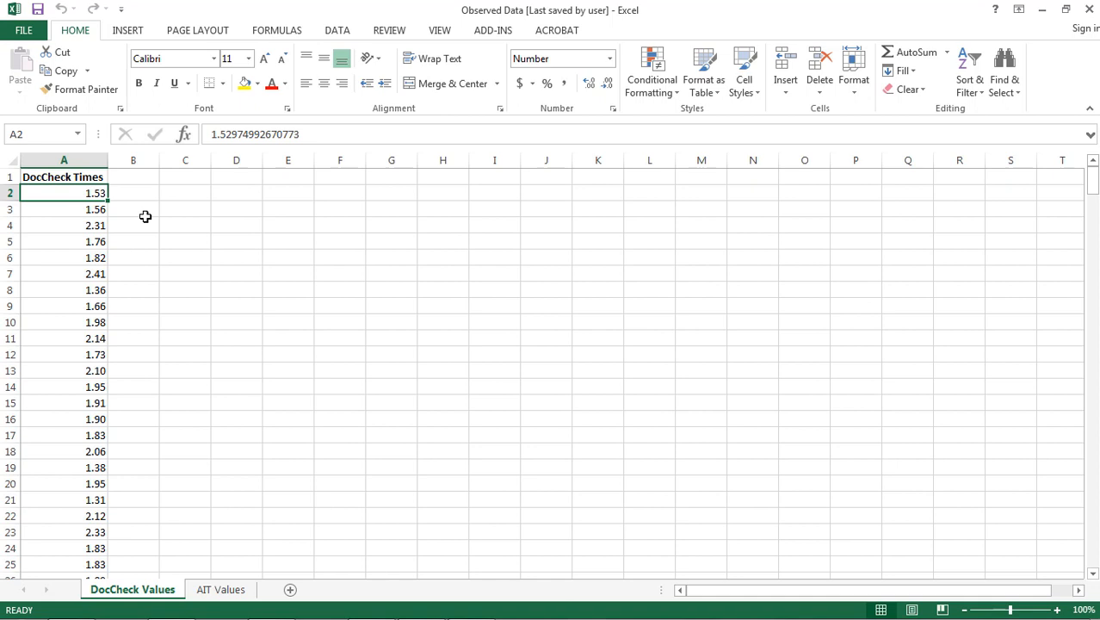
{"action": "key", "text": "ctrl+shift+Down"}
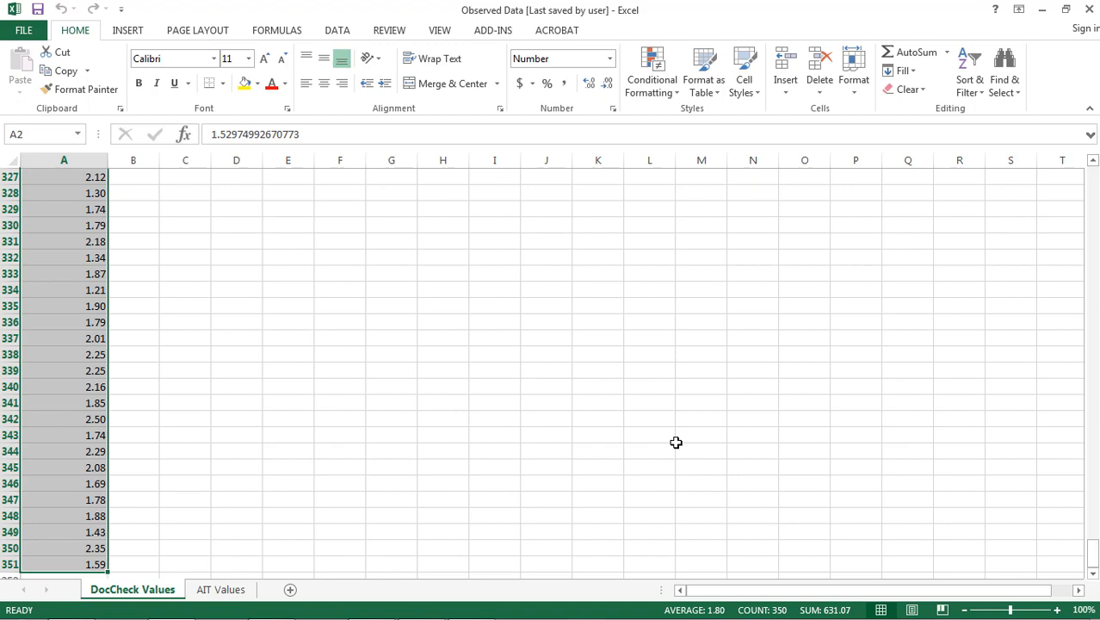
{"action": "key", "text": "ctrl+Home"}
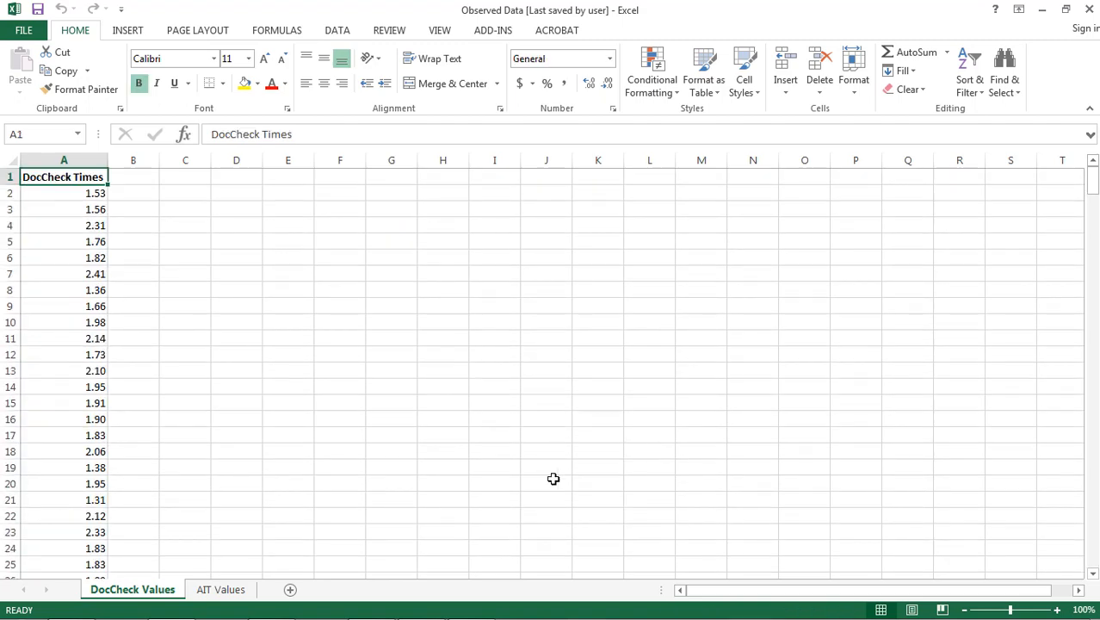
Switch back to Simio and add a table value input parameter named DocCheckProcTimes to the model's data.
{"action": "mouse_move", "coordinate": [503, 602]}
{"action": "left_click", "coordinate": [271, 602]}
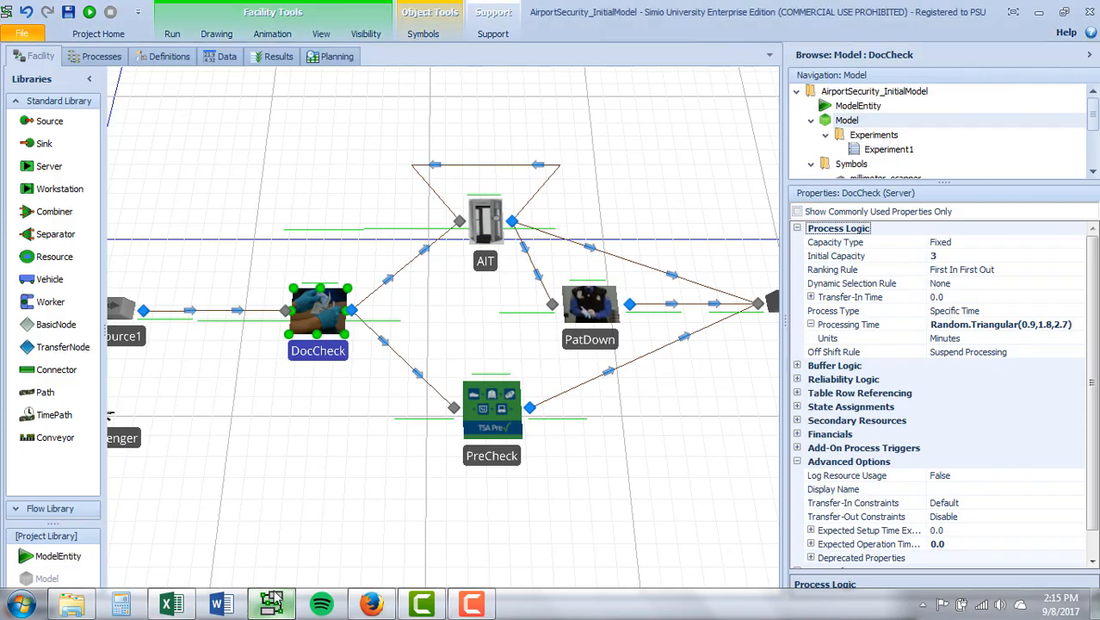
{"action": "left_click", "coordinate": [221, 57]}
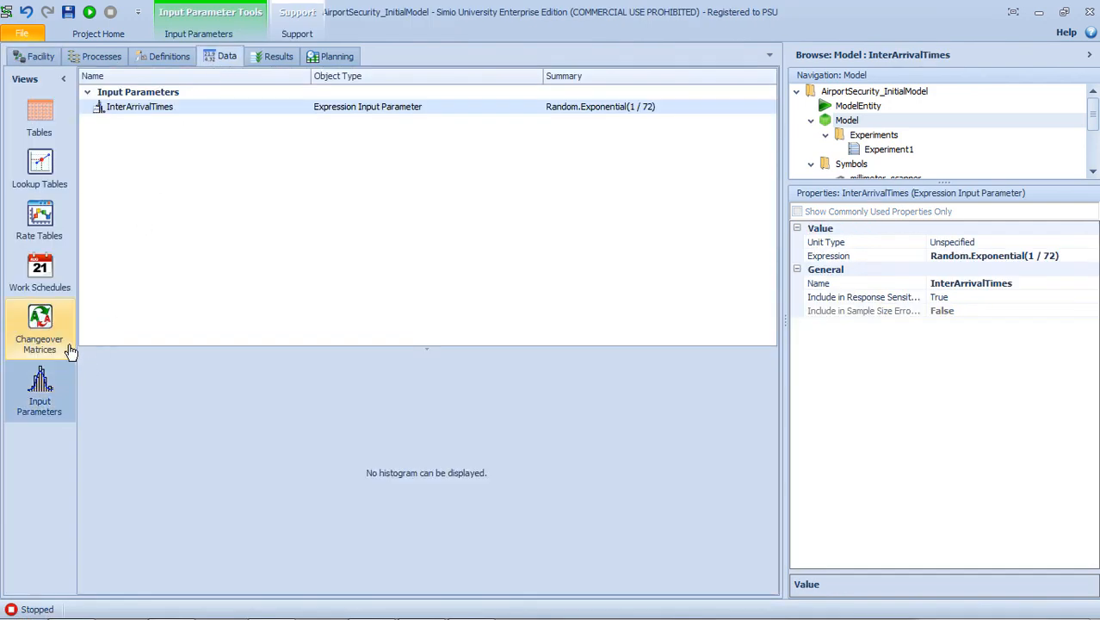
{"action": "left_click", "coordinate": [198, 33]}
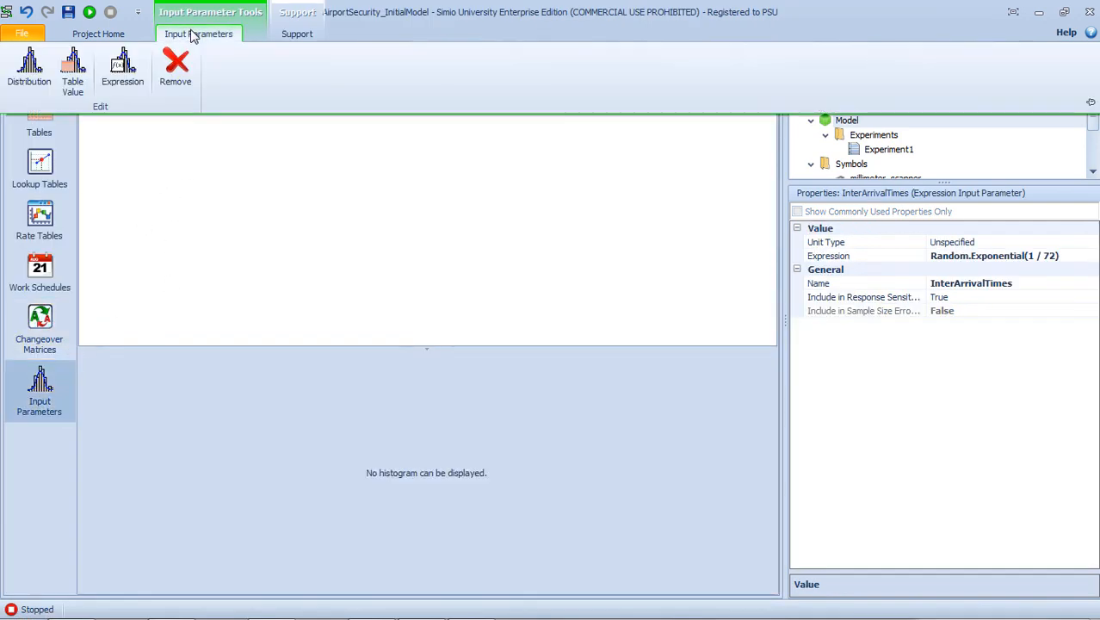
{"action": "left_click", "coordinate": [74, 74]}
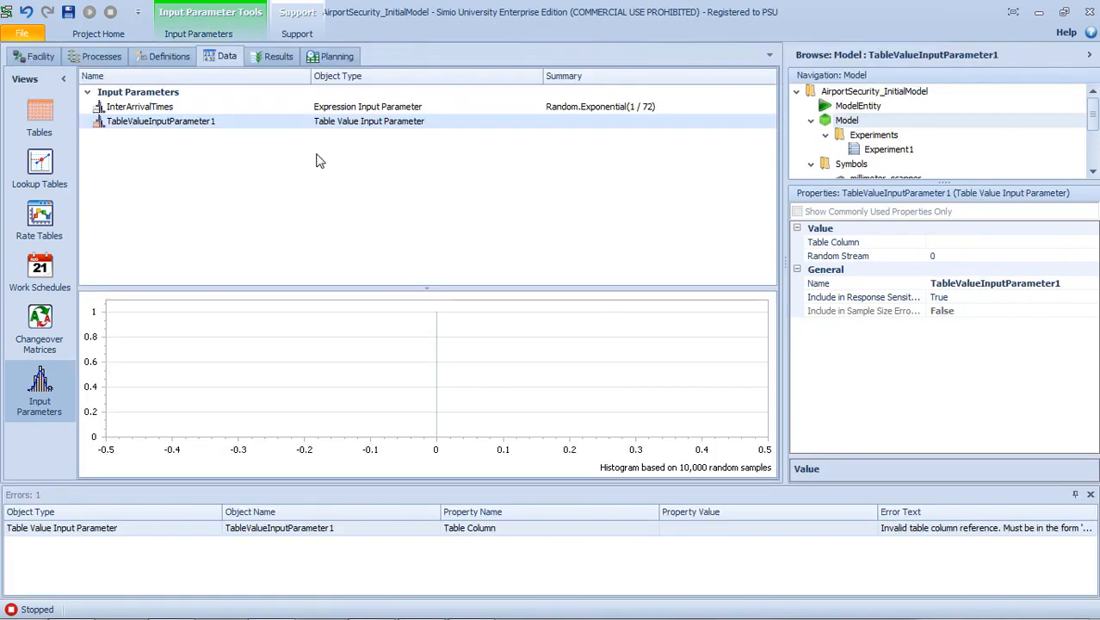
{"action": "left_click", "coordinate": [217, 121]}
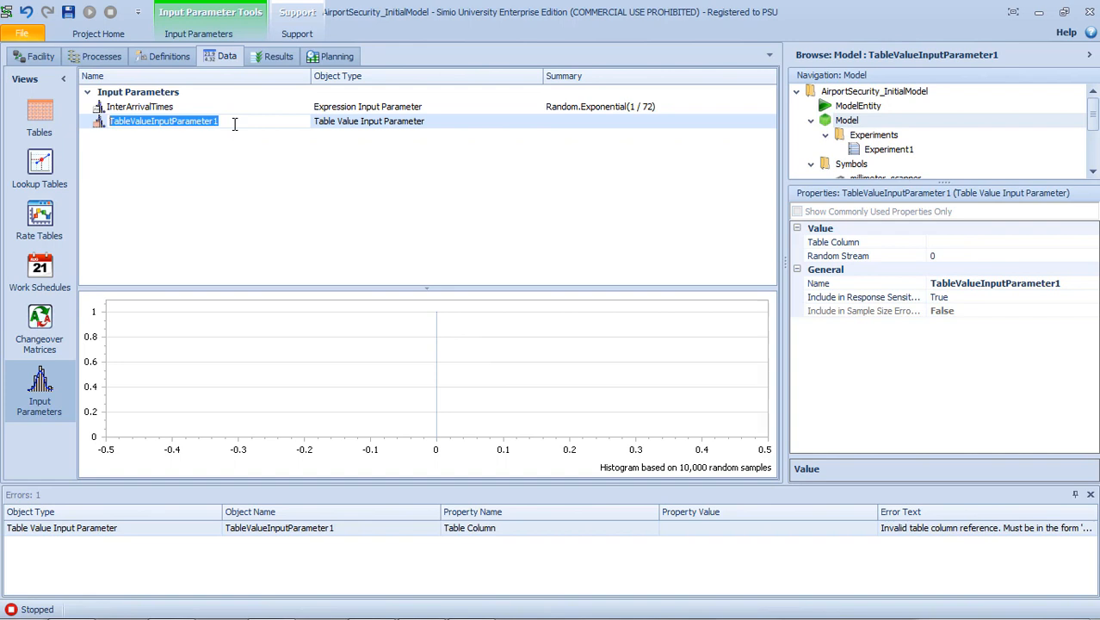
{"action": "type", "text": "DocCheckProcT"}
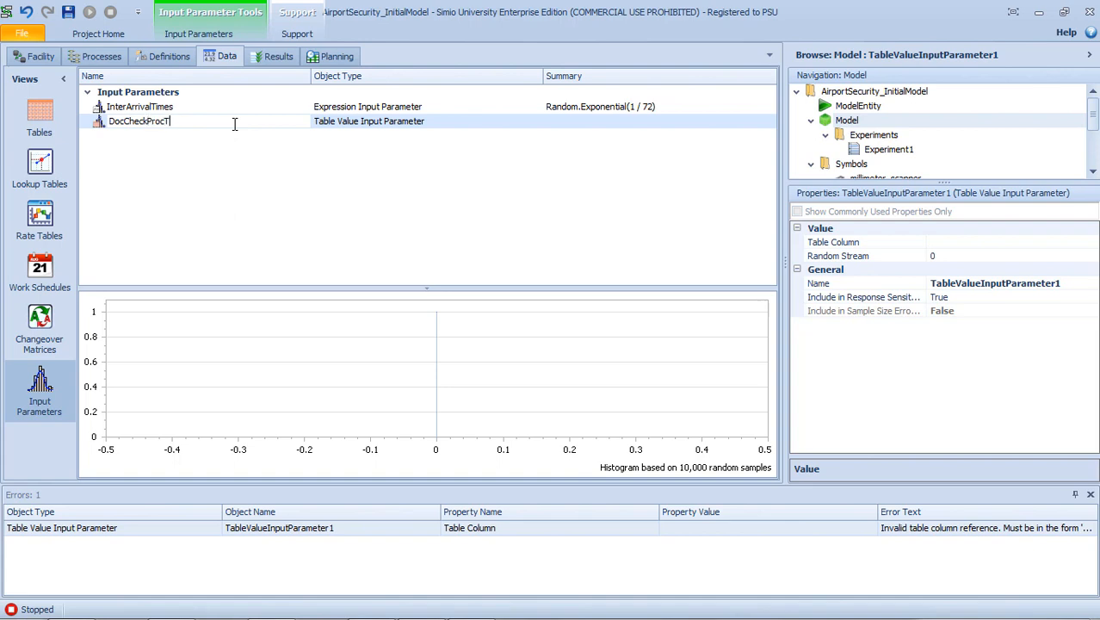
{"action": "type", "text": "imes"}
{"action": "key", "text": "Return"}
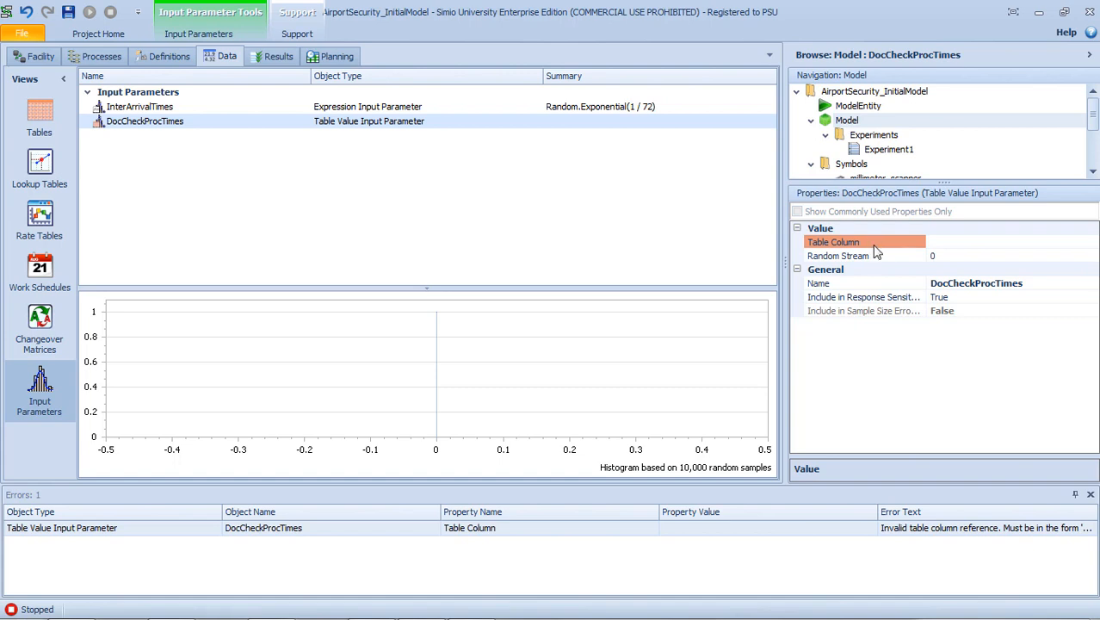
Add a new data table to the model and name it DocCheckTable.
{"action": "left_click", "coordinate": [39, 121]}
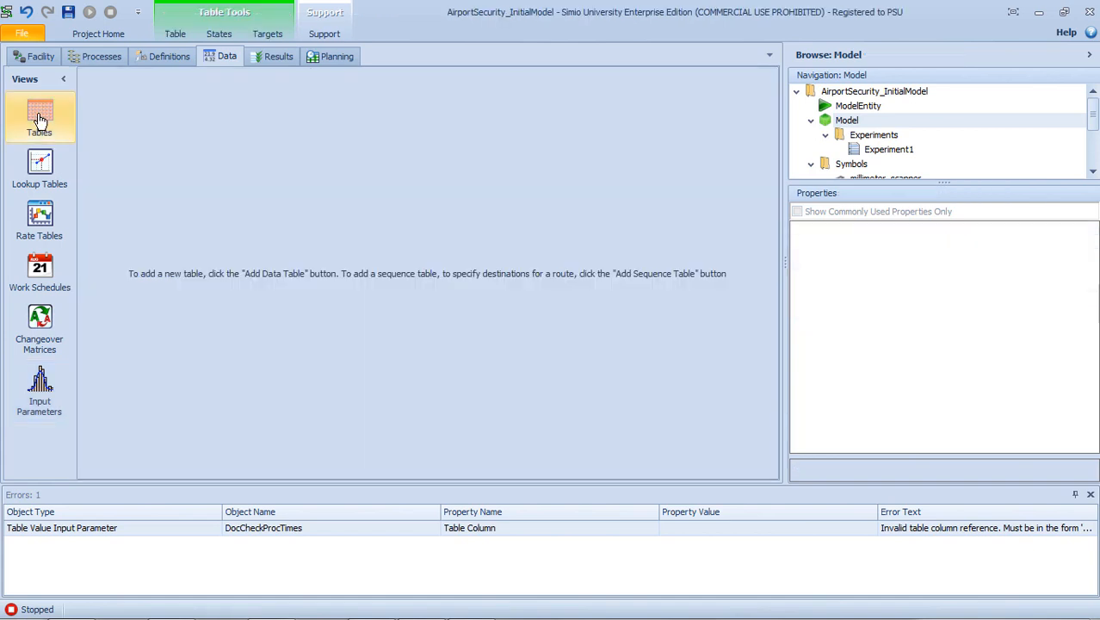
{"action": "left_click", "coordinate": [184, 35]}
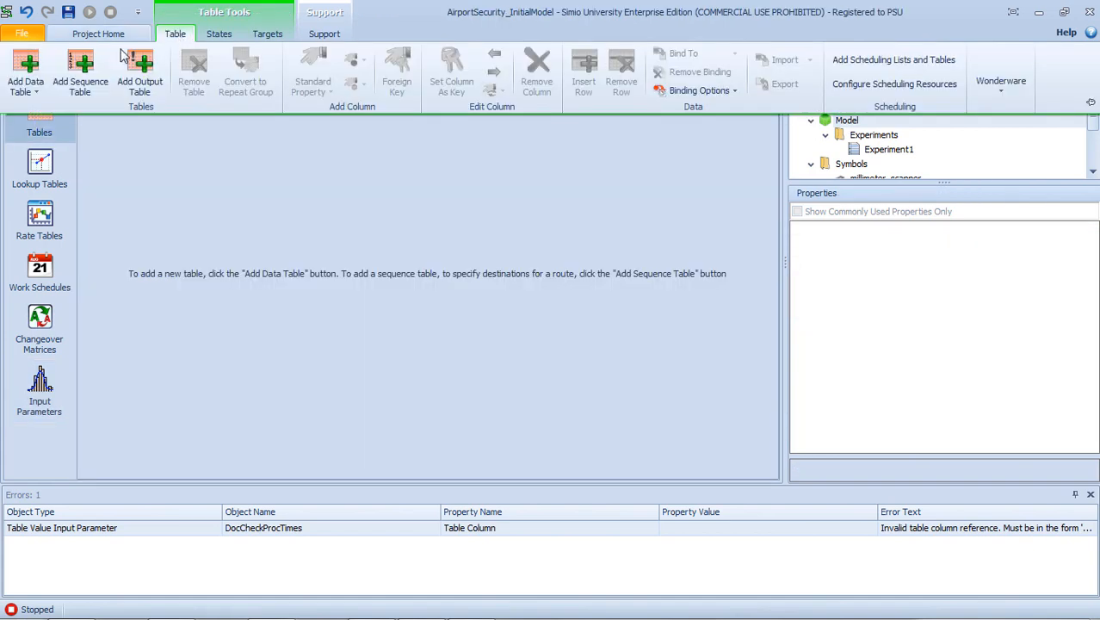
{"action": "left_click", "coordinate": [24, 67]}
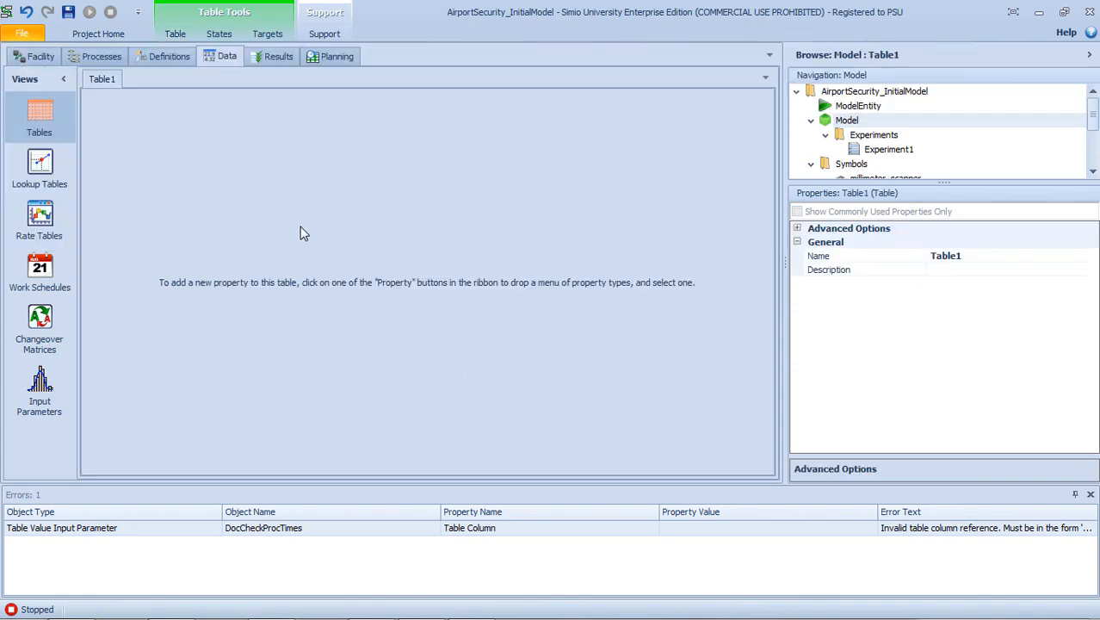
{"action": "left_click", "coordinate": [925, 255]}
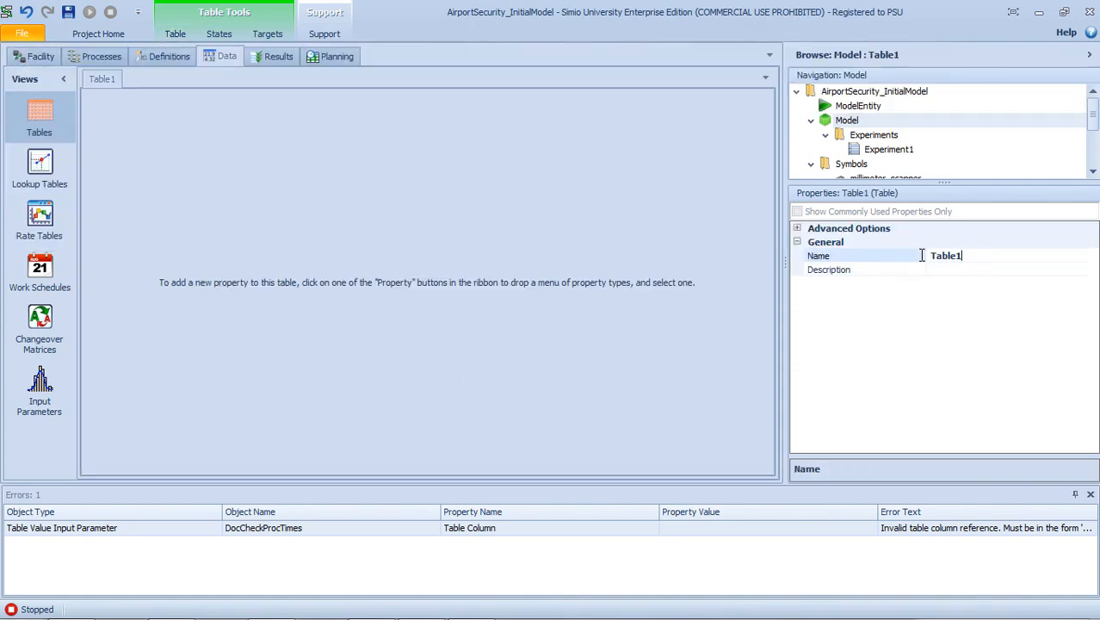
{"action": "double_click", "coordinate": [943, 256]}
{"action": "type", "text": "DocCheck"}
{"action": "key", "text": "Return"}
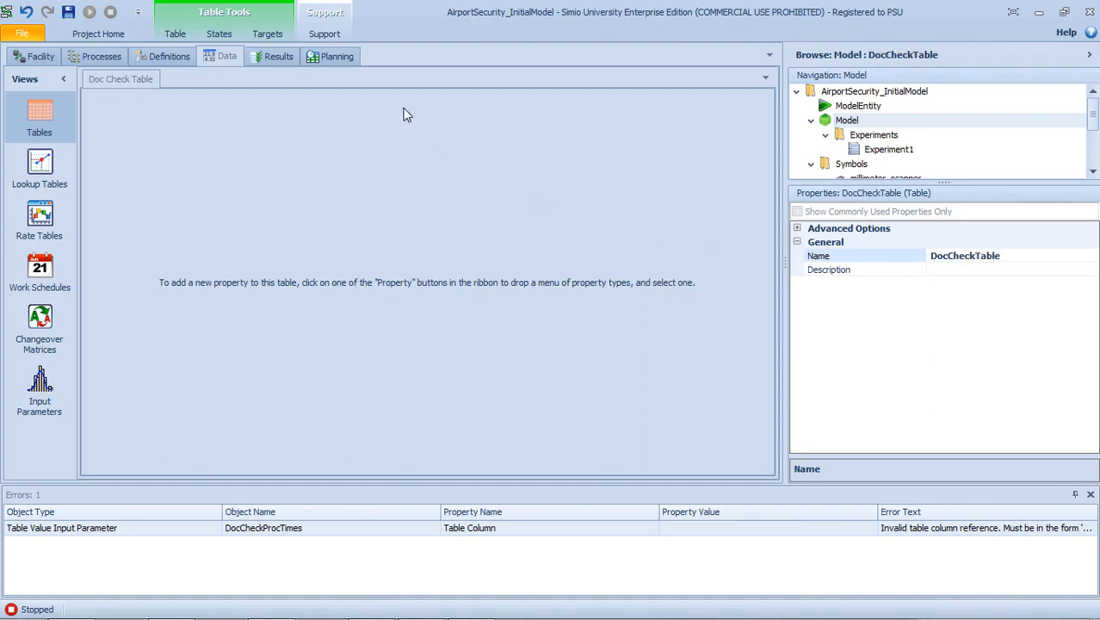
Add a Real standard property column named DocCheckObservations to DocCheckTable.
{"action": "left_click", "coordinate": [177, 34]}
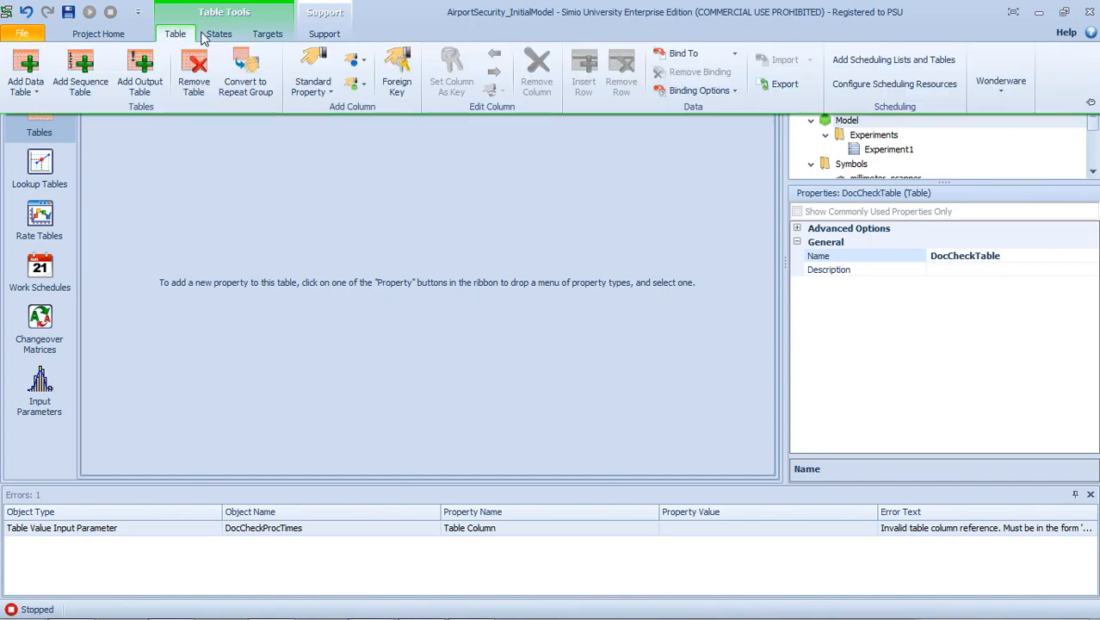
{"action": "left_click", "coordinate": [317, 85]}
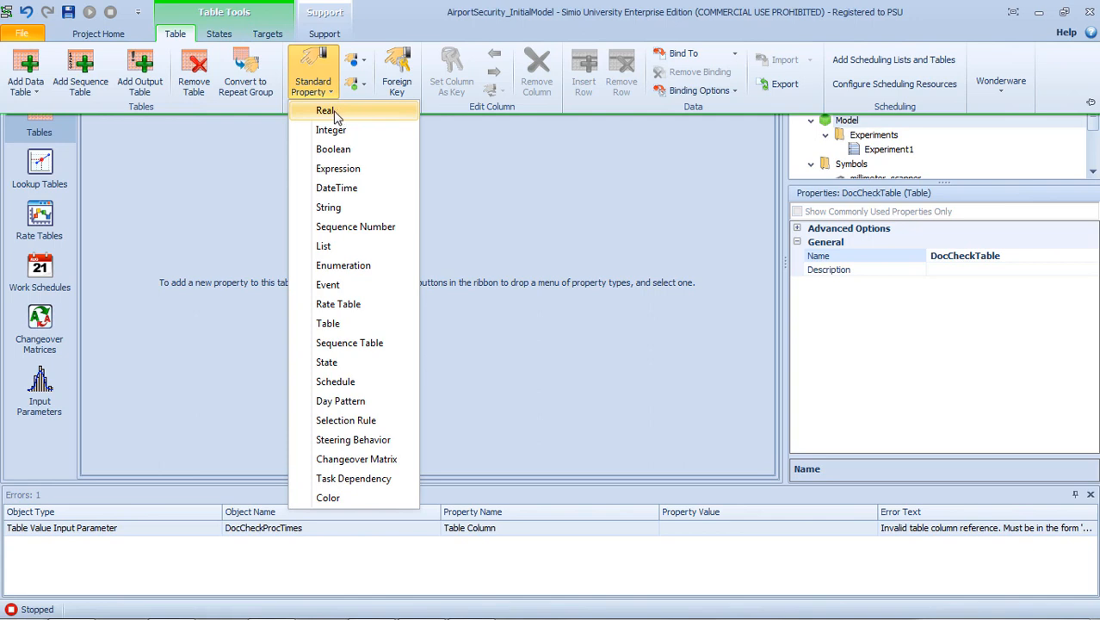
{"action": "left_click", "coordinate": [325, 111]}
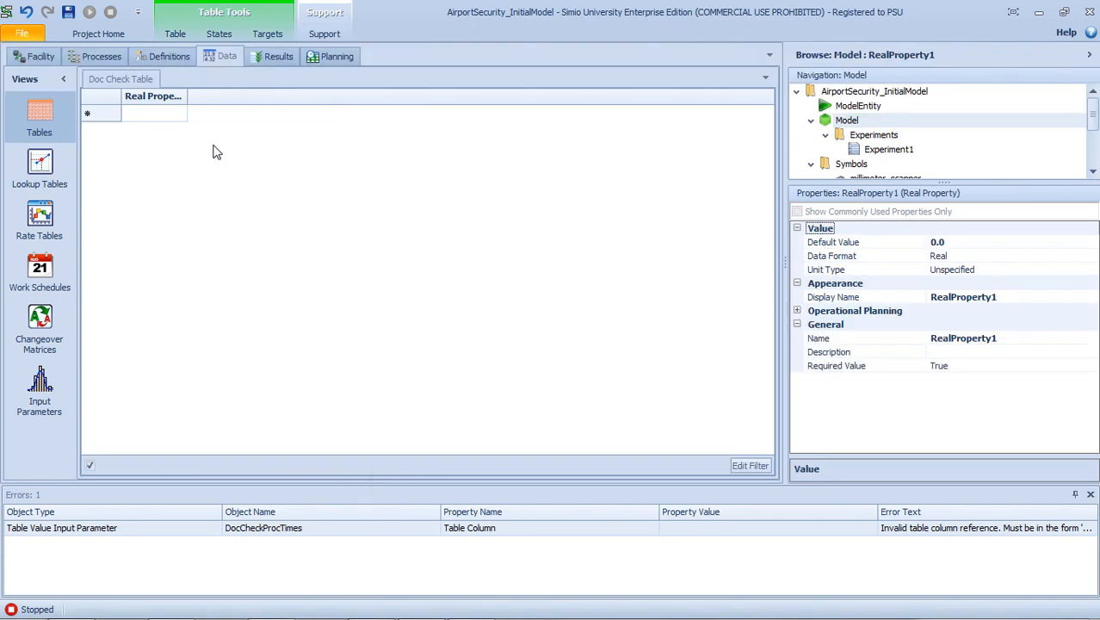
{"action": "left_click", "coordinate": [1020, 338]}
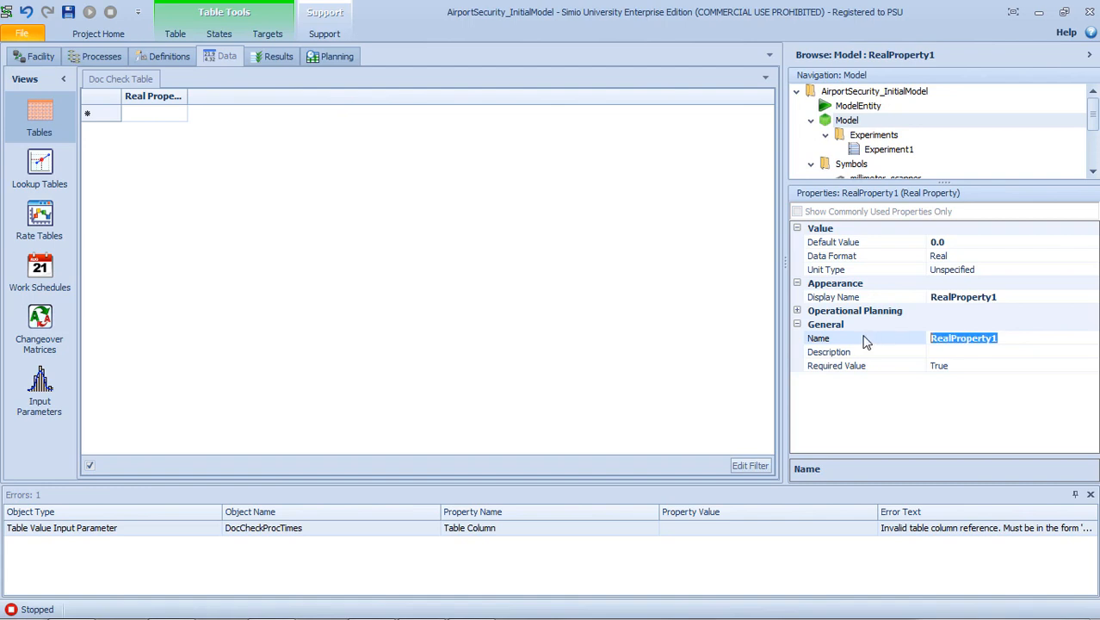
{"action": "type", "text": "Doc"}
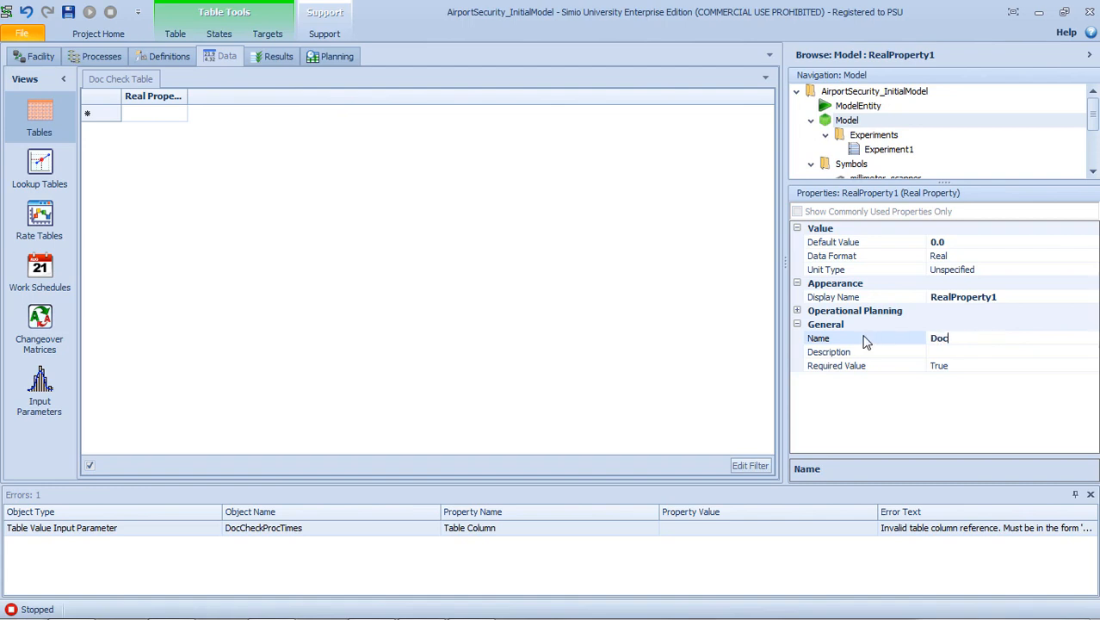
{"action": "type", "text": "CheckObservations"}
{"action": "key", "text": "Return"}
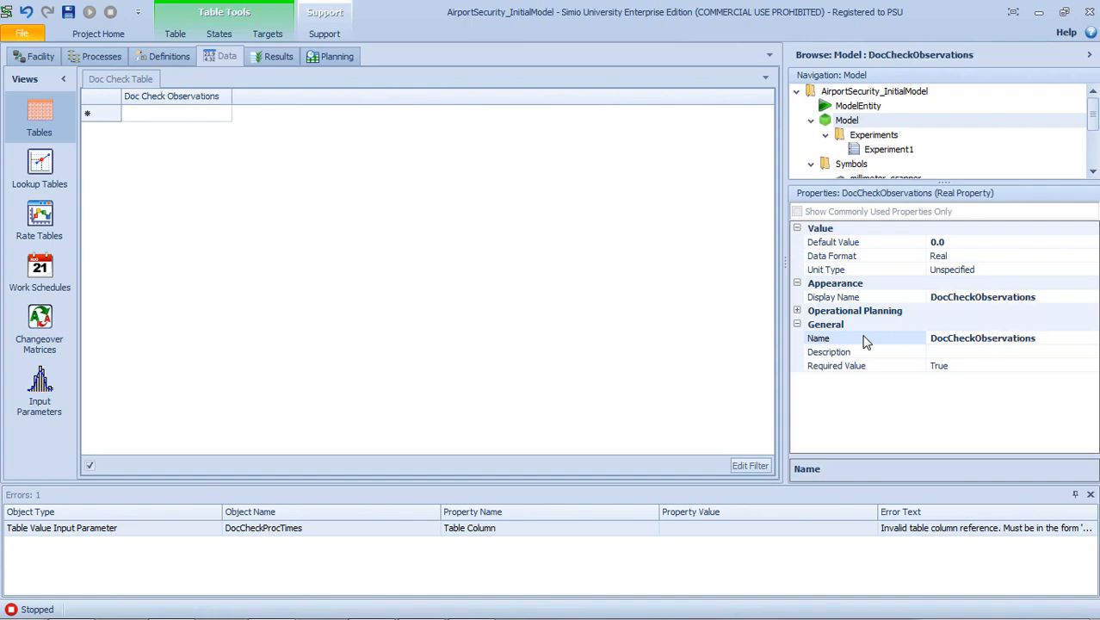
Switch to the Observed Data workbook in Excel and copy all DocCheck times below the header on the DocCheck Values sheet.
{"action": "key", "text": "alt+Tab"}
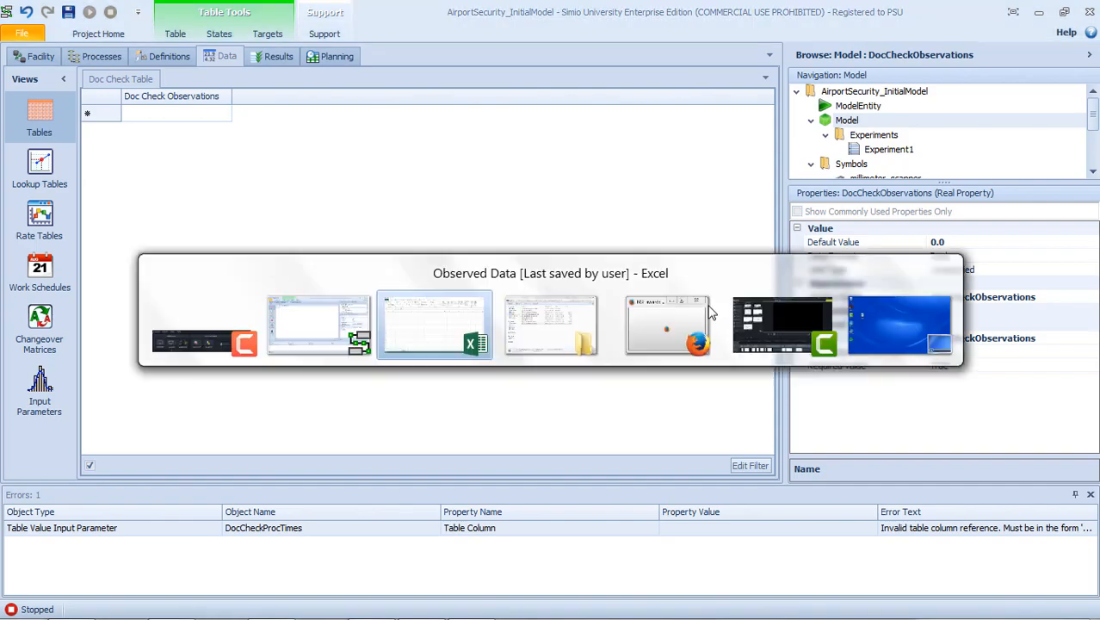
{"action": "left_click", "coordinate": [129, 591]}
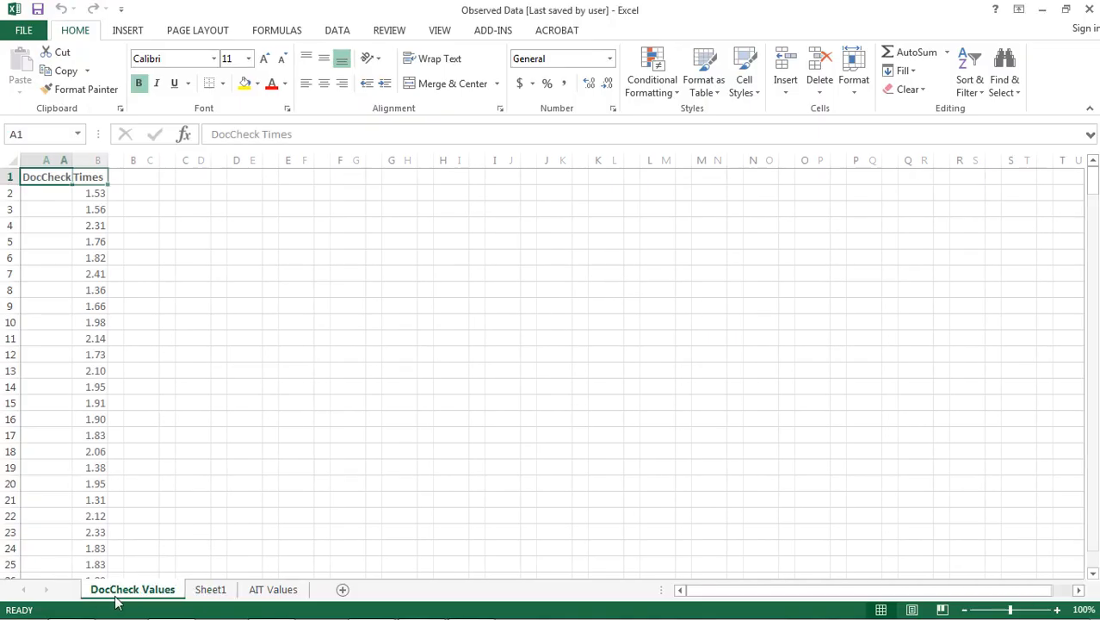
{"action": "left_click", "coordinate": [53, 193]}
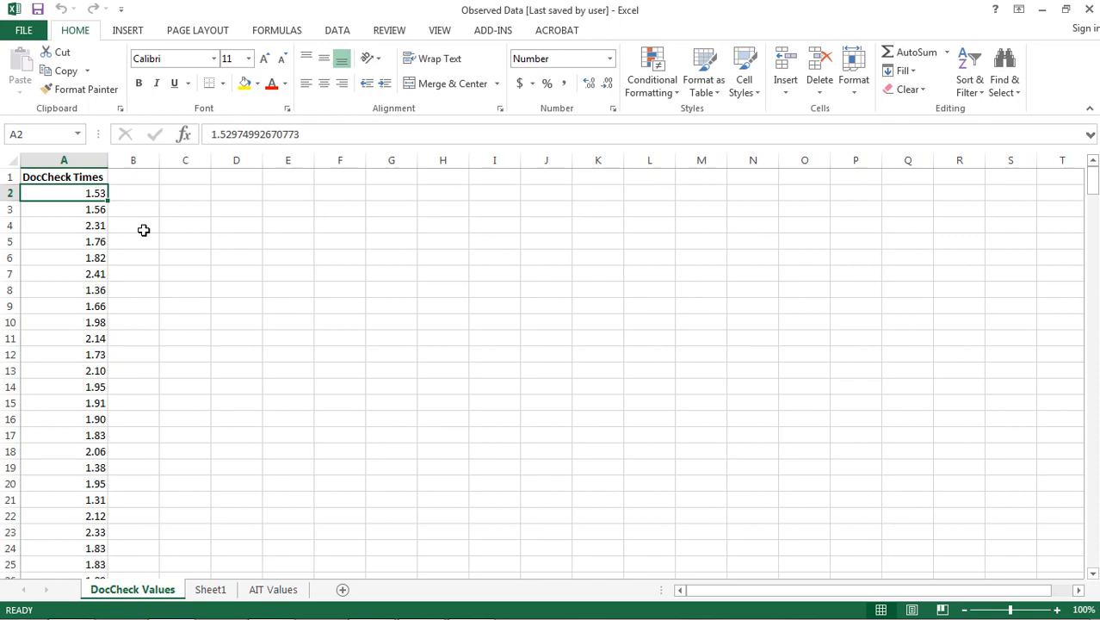
{"action": "key", "text": "ctrl+shift+Down"}
{"action": "key", "text": "ctrl+c"}
{"action": "key", "text": "ctrl+Home"}
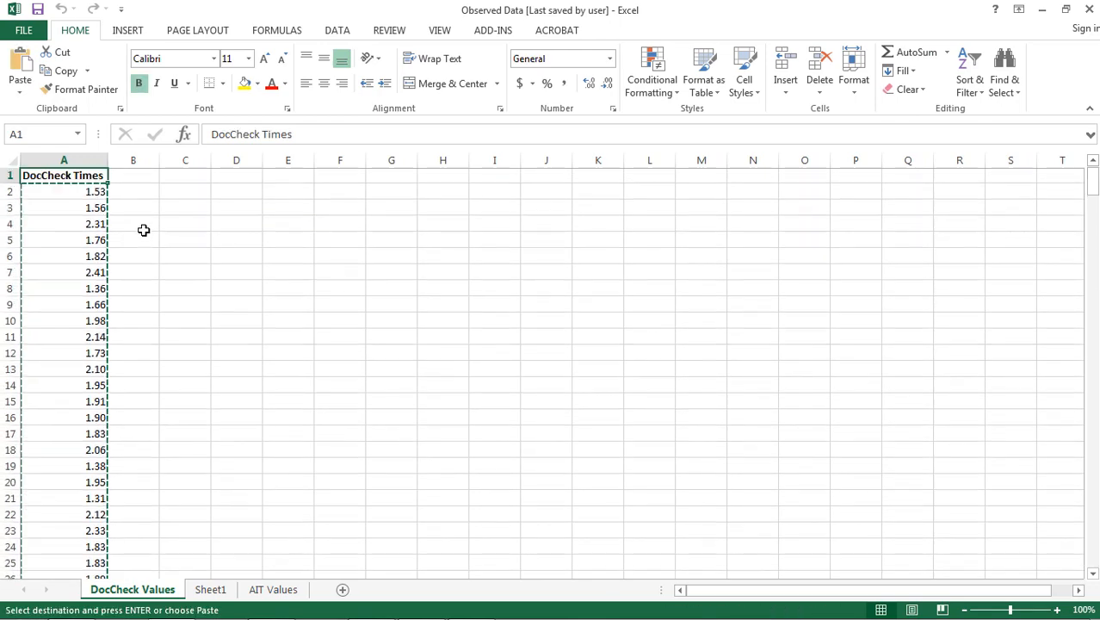
Switch back to Simio and paste the copied times into the DocCheckObservations column of DocCheckTable, starting at the first row.
{"action": "key", "text": "alt+Tab"}
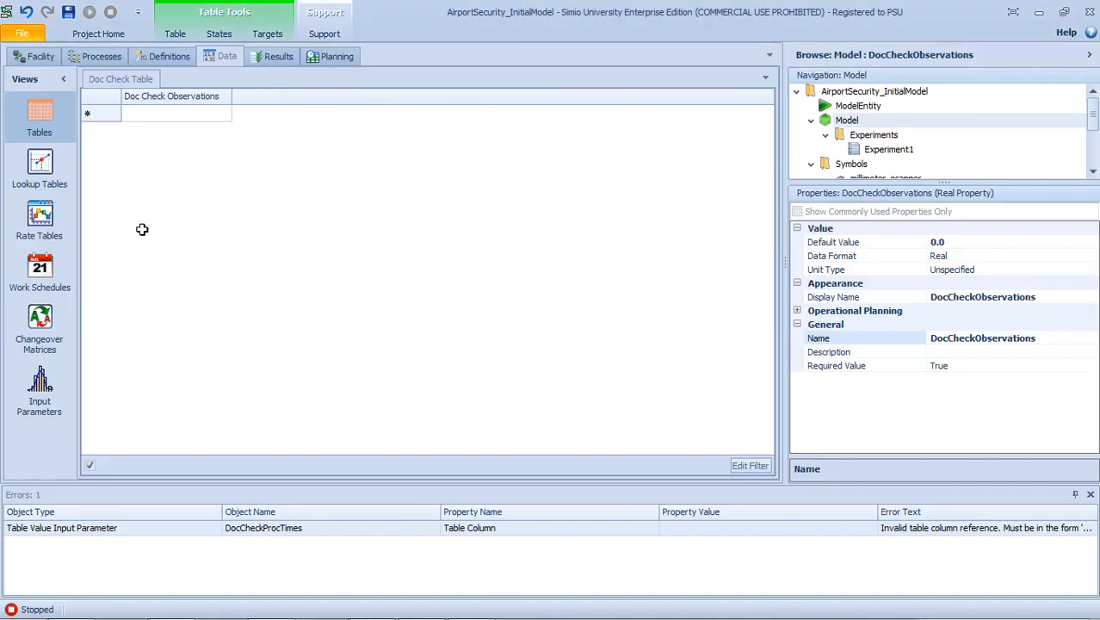
{"action": "left_click", "coordinate": [186, 112]}
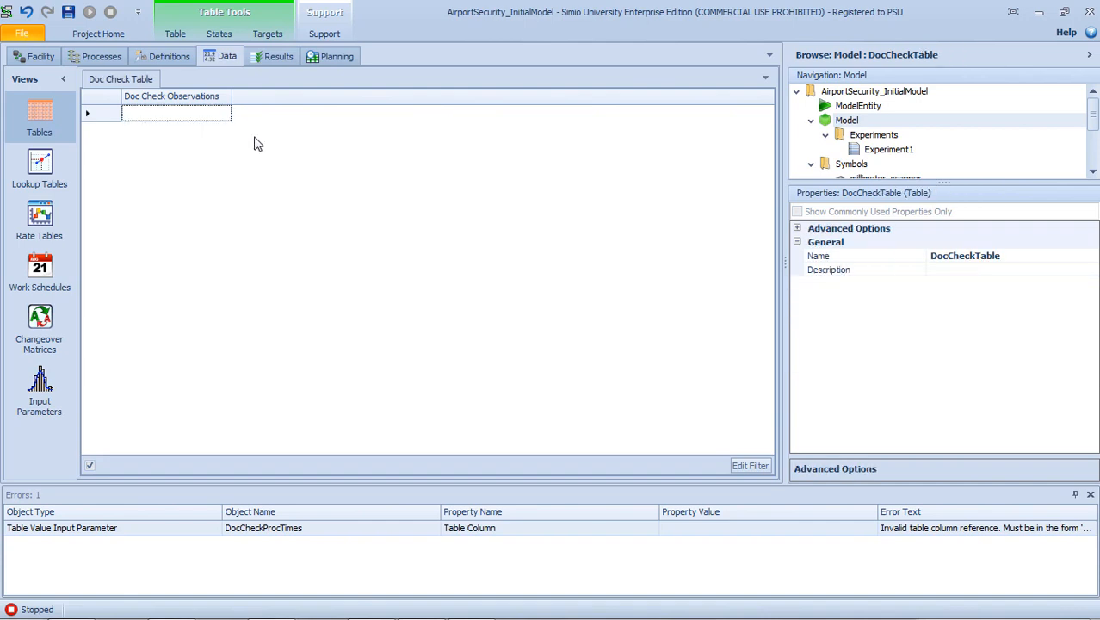
{"action": "key", "text": "ctrl+v"}
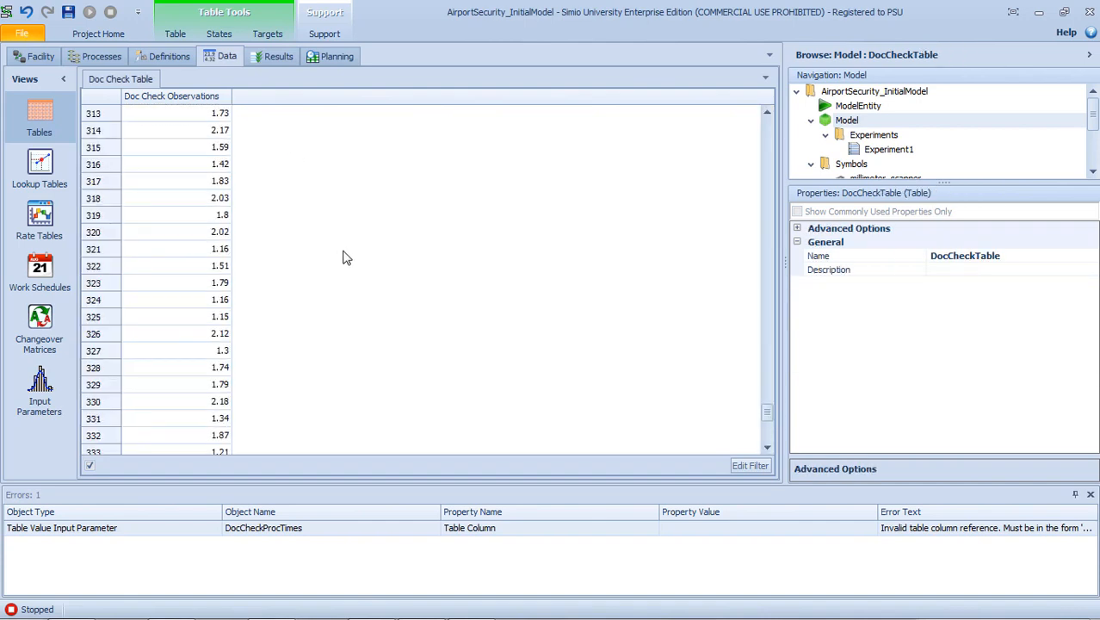
{"action": "scroll", "coordinate": [689, 433], "scroll_direction": "up", "scroll_amount": 7}
{"action": "left_click_drag", "start_coordinate": [769, 399], "coordinate": [766, 114]}
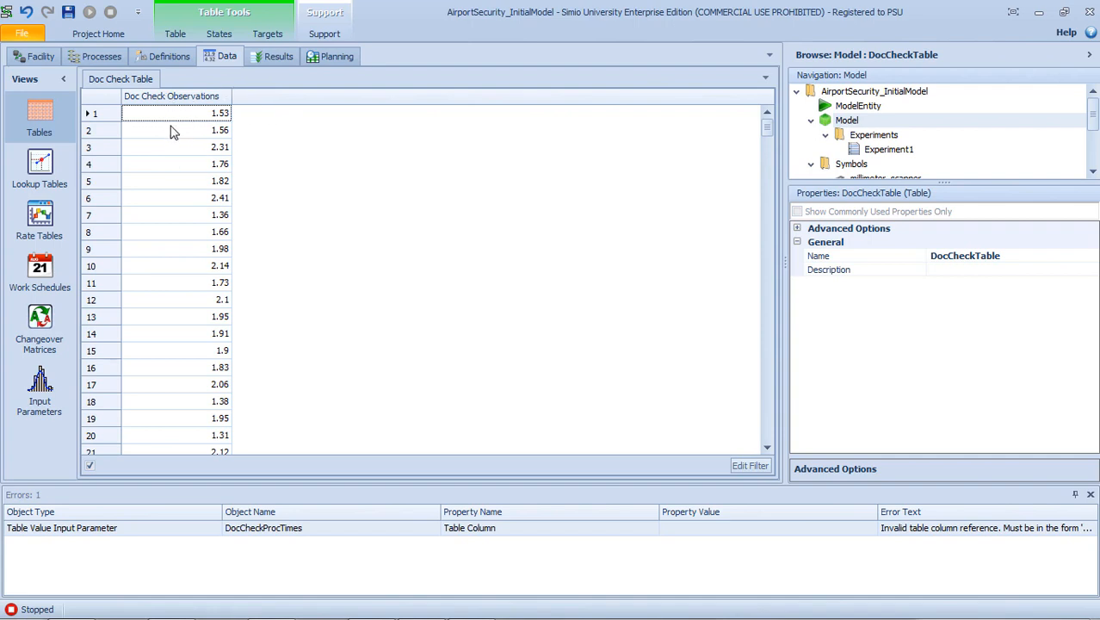
Set the table column of the DocCheckProcTimes input parameter to DocCheckTable.DocCheckObservations.
{"action": "left_click", "coordinate": [40, 398]}
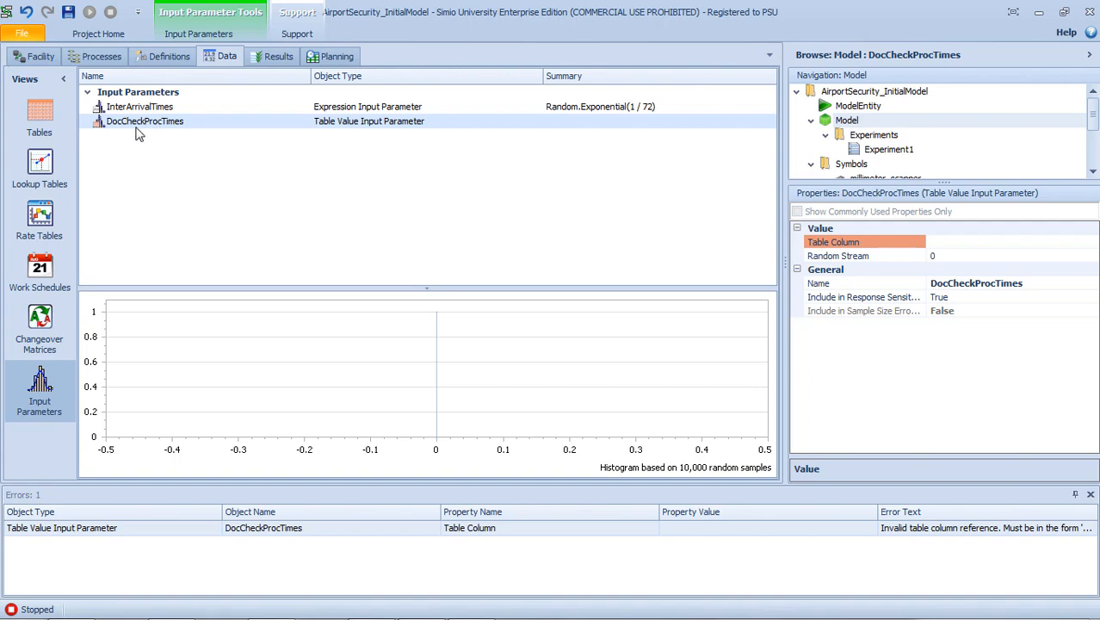
{"action": "left_click", "coordinate": [999, 242]}
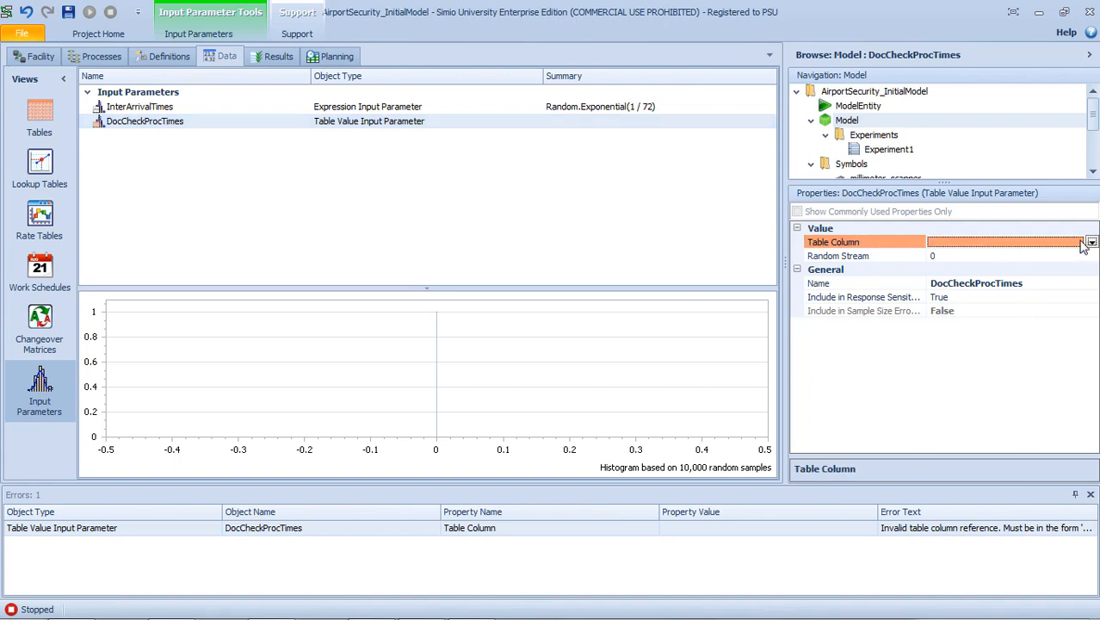
{"action": "left_click", "coordinate": [1091, 242]}
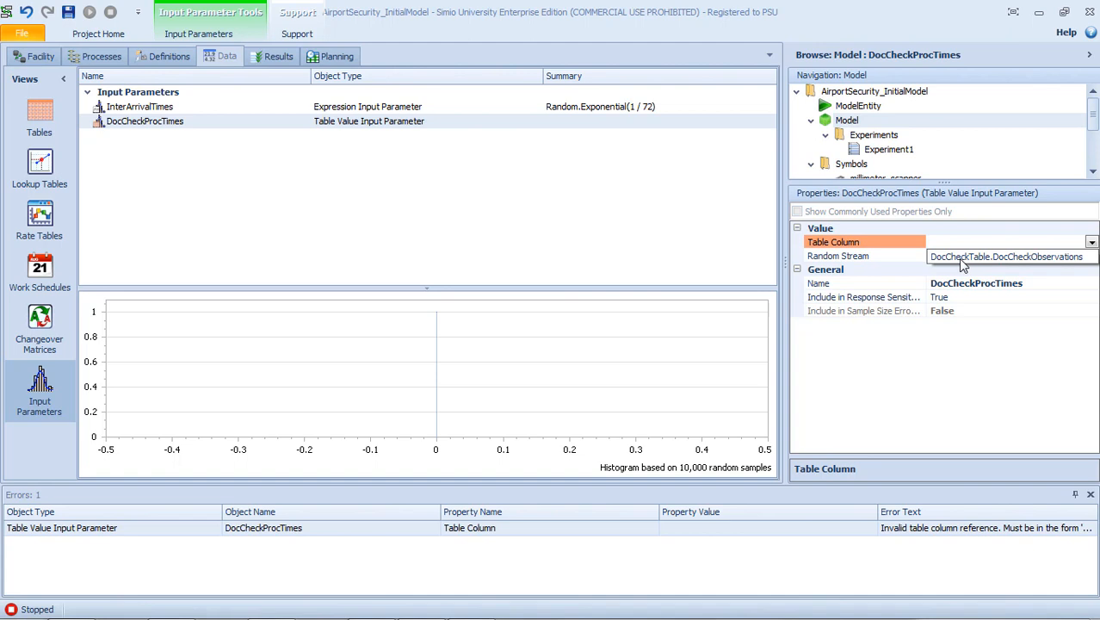
{"action": "left_click", "coordinate": [1005, 260]}
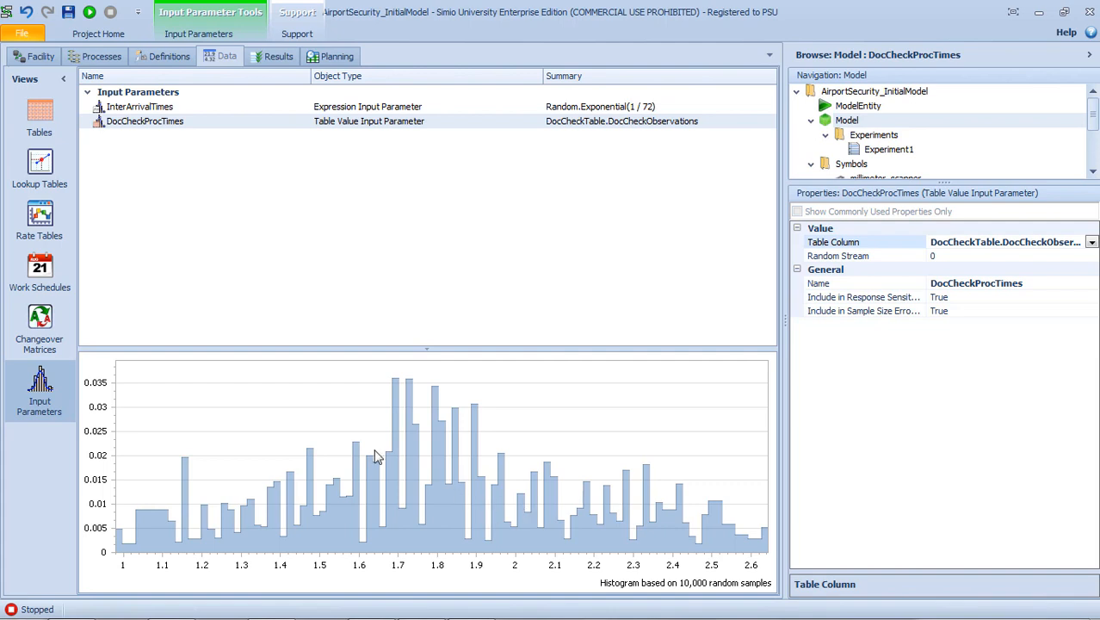
Compare the observations in DocCheckTable with the sample histogram of the DocCheckProcTimes input parameter.
{"action": "left_click", "coordinate": [45, 128]}
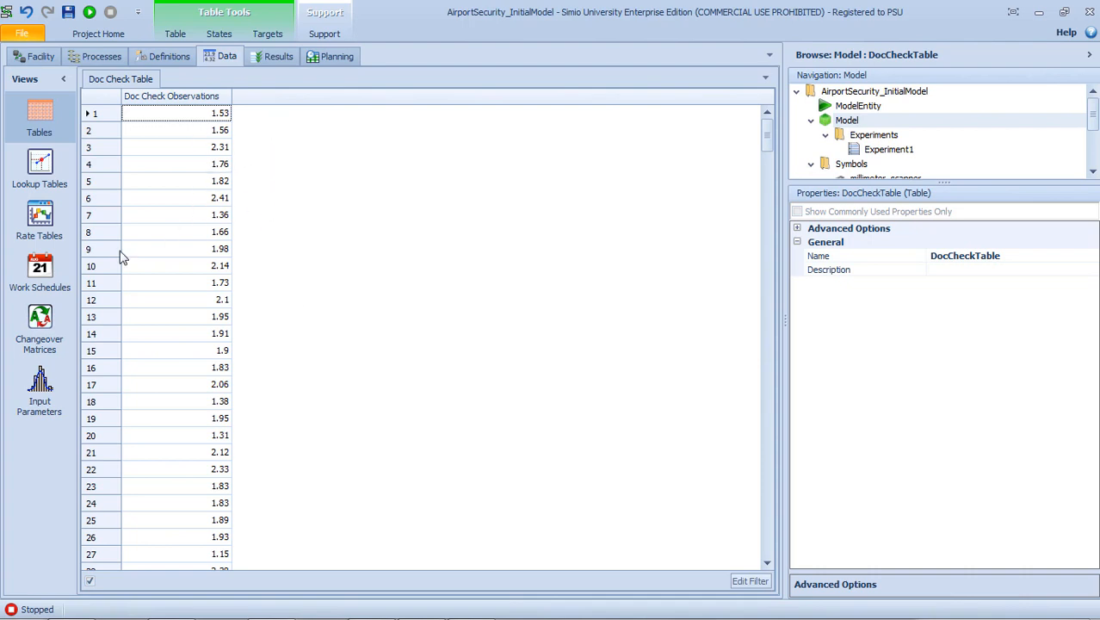
{"action": "left_click", "coordinate": [39, 392]}
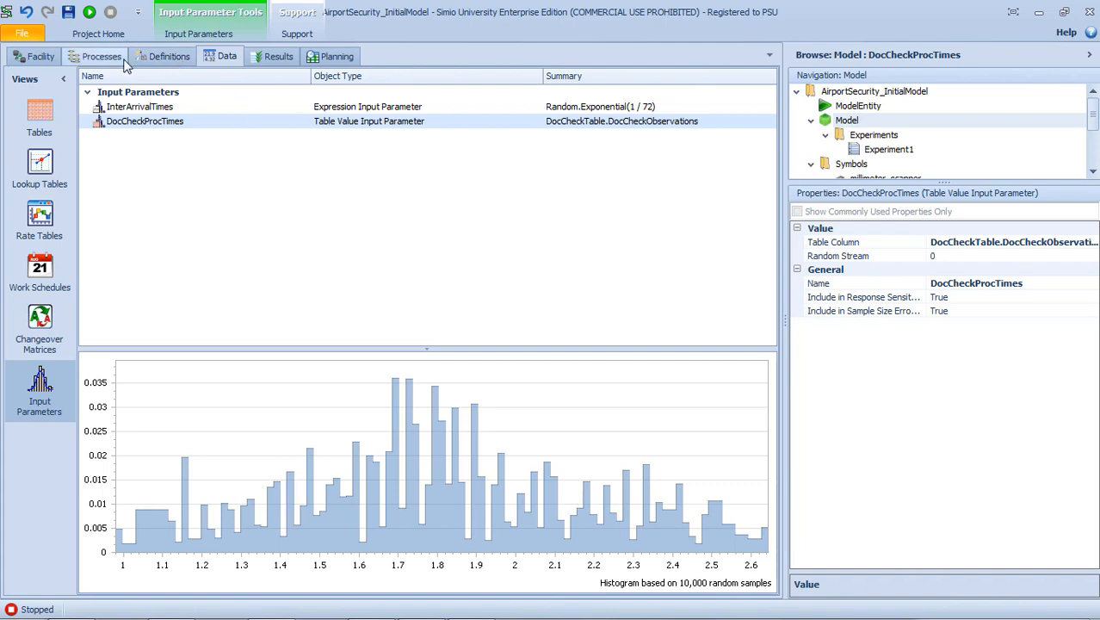
{"action": "left_click", "coordinate": [39, 117]}
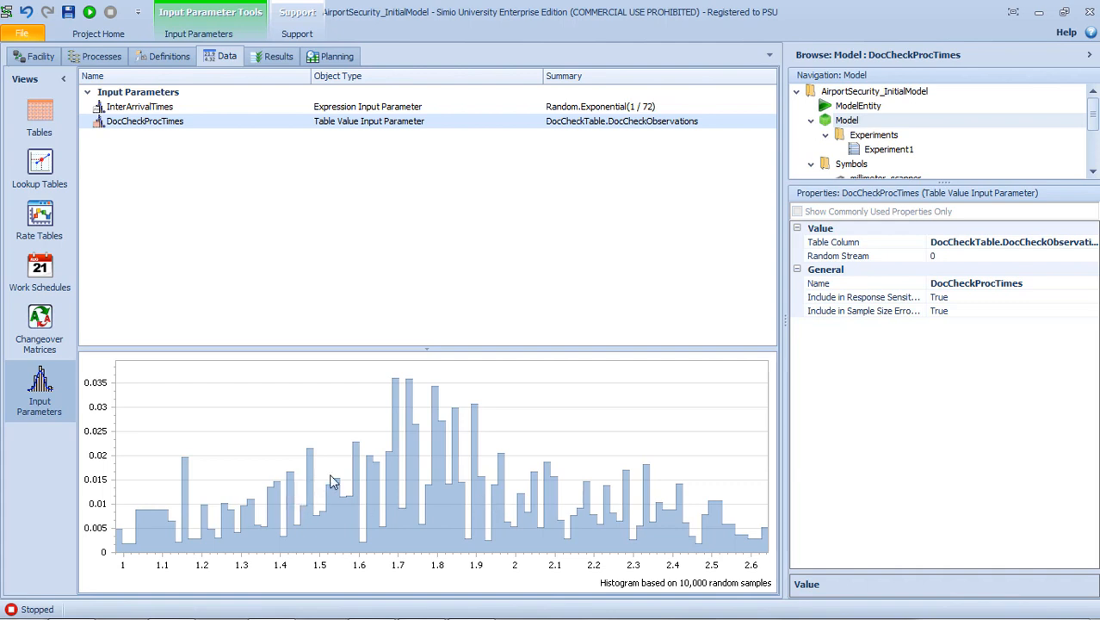
Widen the property area and view the choices for including DocCheckProcTimes in the response sensitivity analysis.
{"action": "left_click_drag", "start_coordinate": [789, 307], "coordinate": [677, 314]}
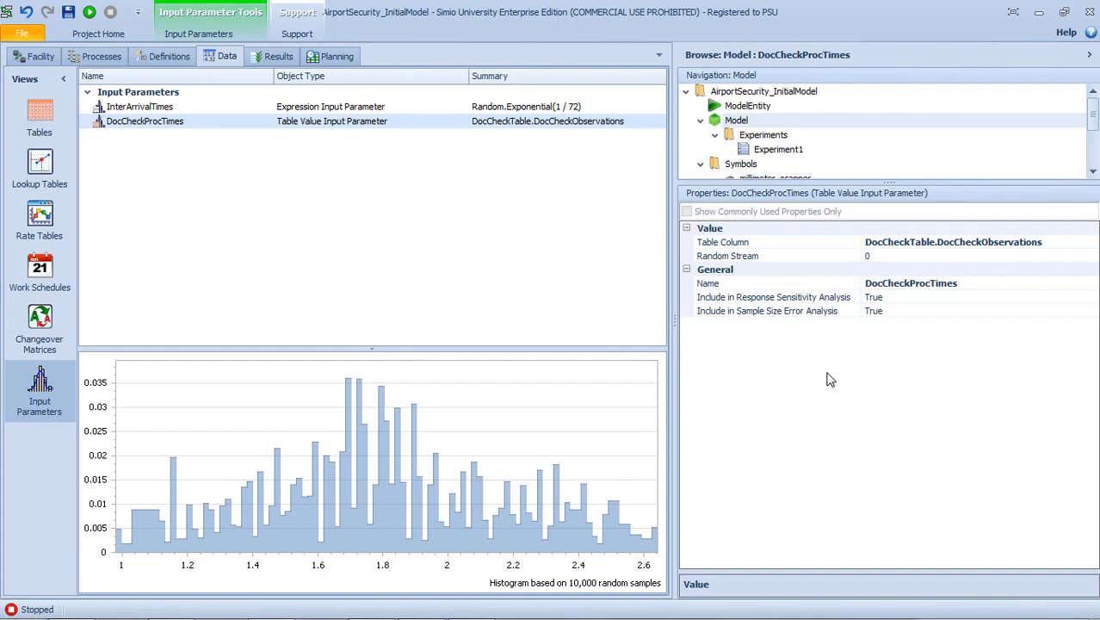
{"action": "left_click", "coordinate": [799, 298]}
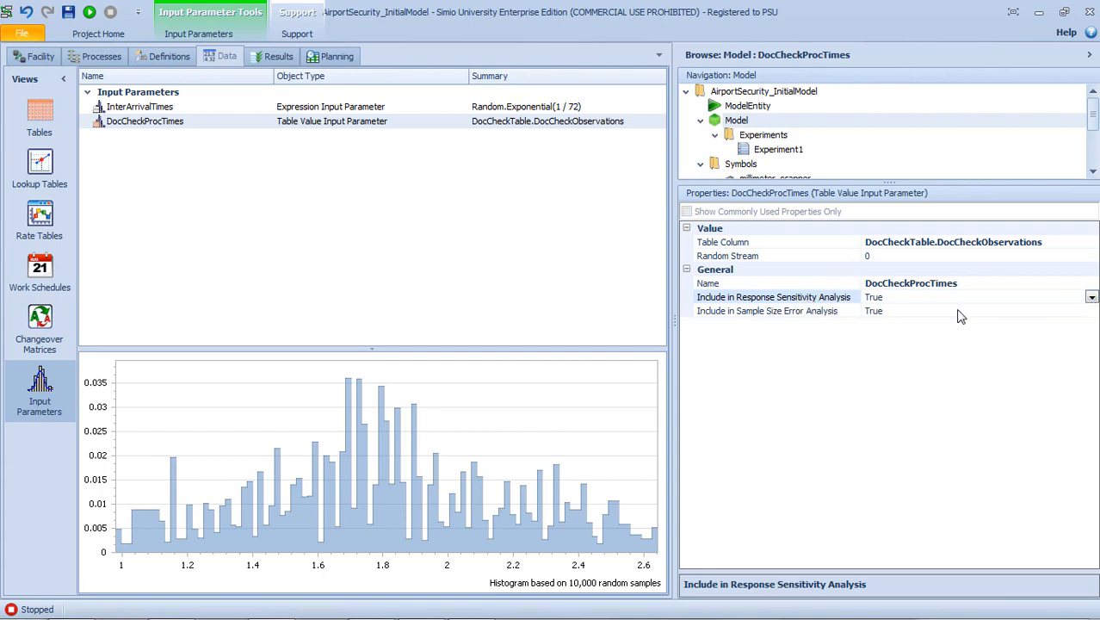
{"action": "left_click", "coordinate": [1092, 299]}
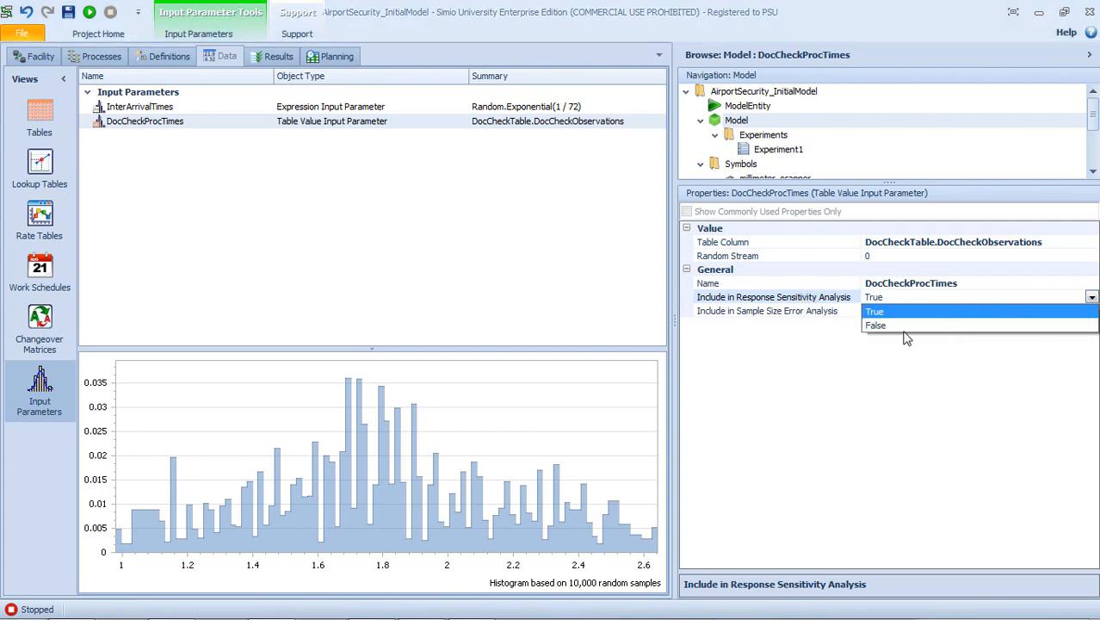
{"action": "left_click", "coordinate": [772, 417]}
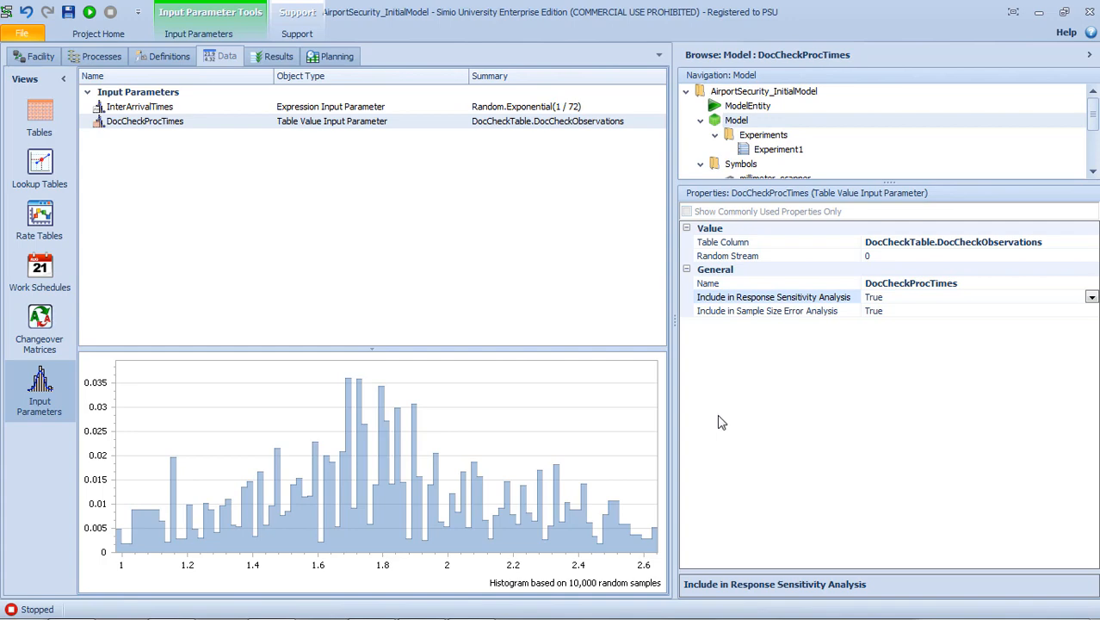
Set the DocCheck server's processing time in the facility model to the DocCheckProcTimes input parameter.
{"action": "left_click", "coordinate": [36, 61]}
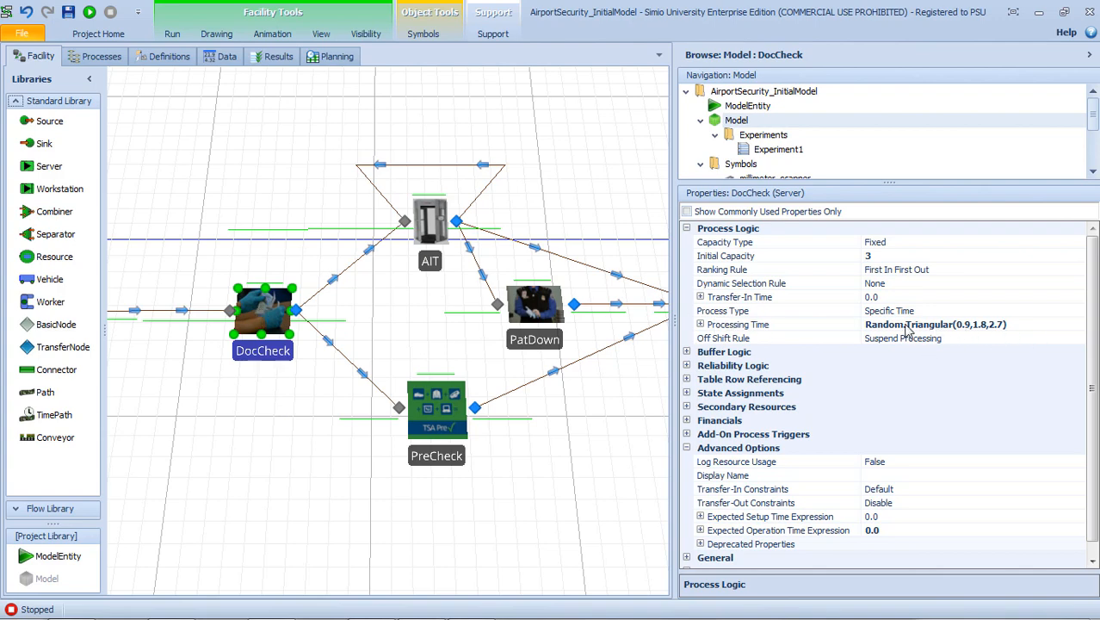
{"action": "left_click", "coordinate": [1045, 328]}
{"action": "left_click", "coordinate": [1079, 327]}
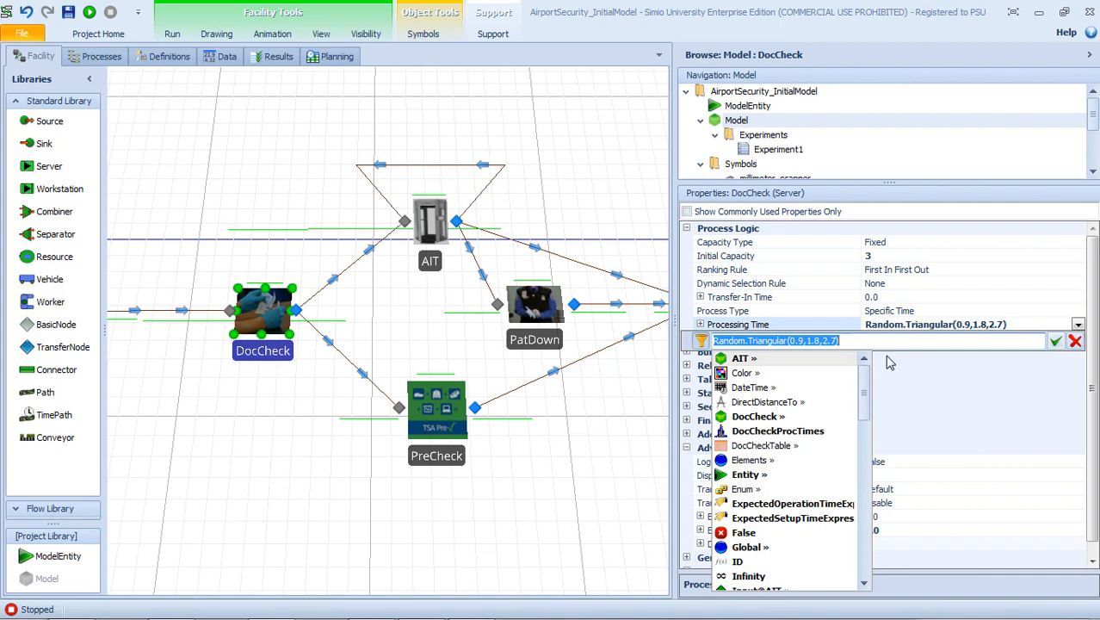
{"action": "left_click_drag", "start_coordinate": [867, 394], "coordinate": [865, 371]}
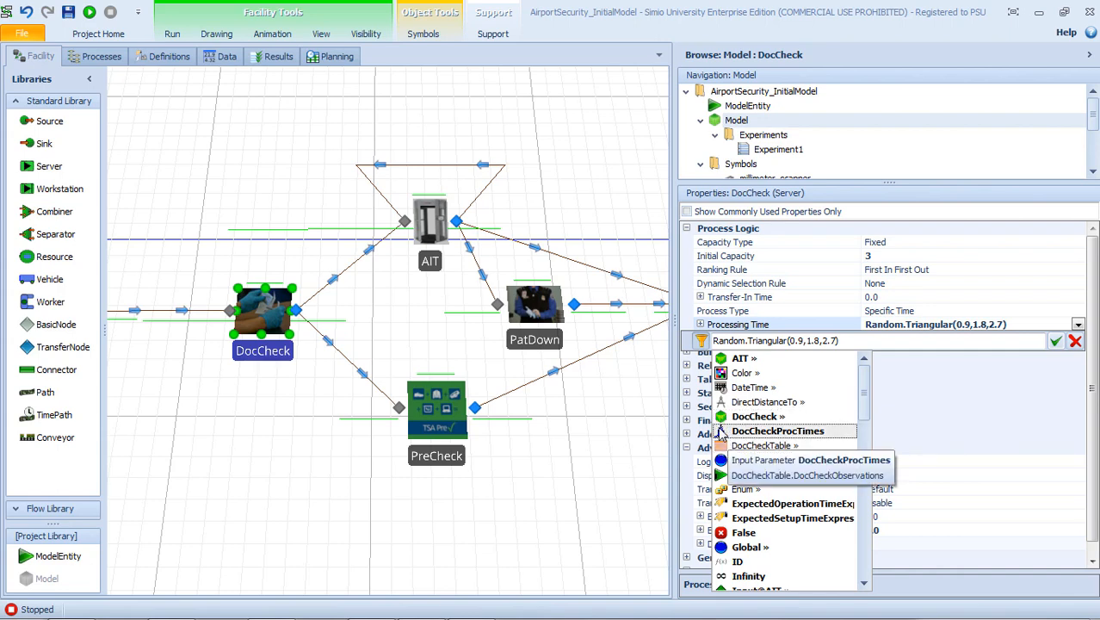
{"action": "double_click", "coordinate": [749, 431]}
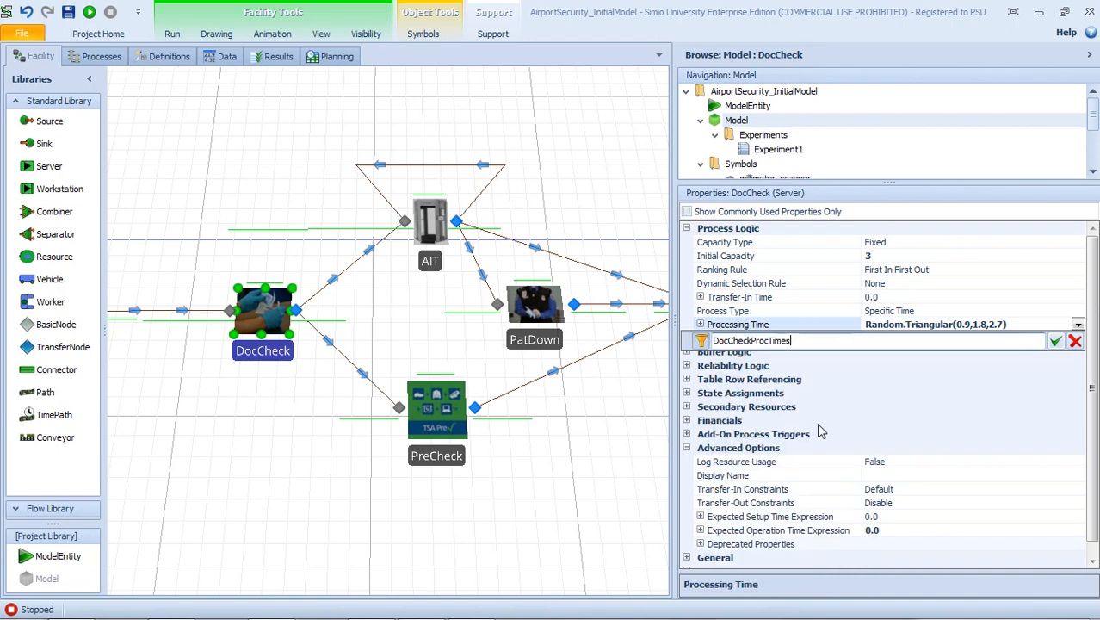
{"action": "left_click", "coordinate": [1056, 341]}
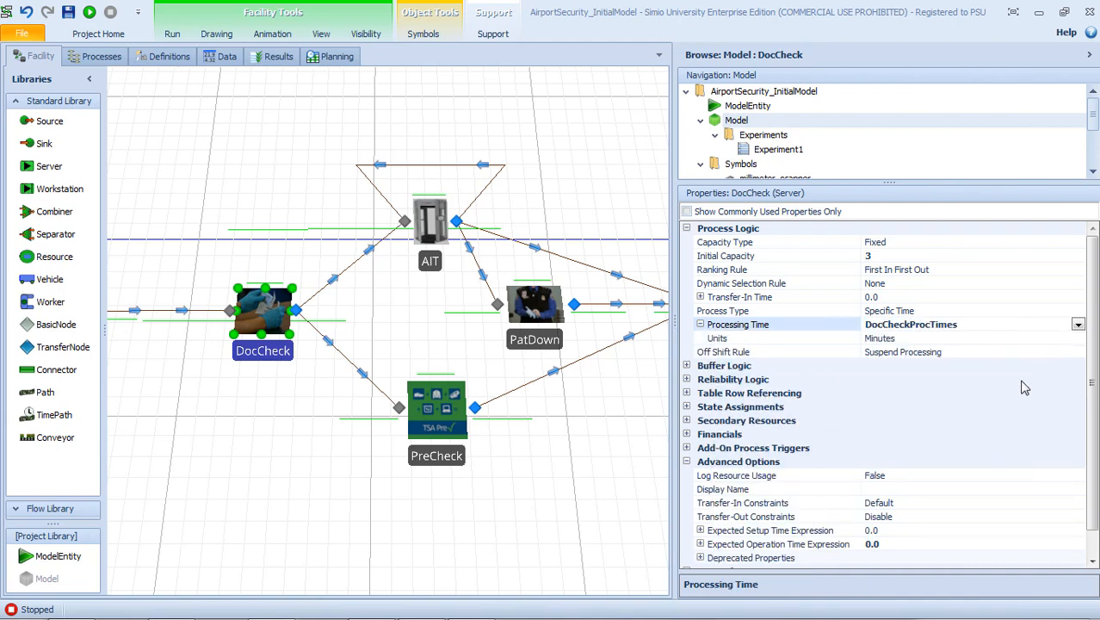
Select the AIT server in the facility model and examine its processing time expression and time units.
{"action": "left_click", "coordinate": [575, 215]}
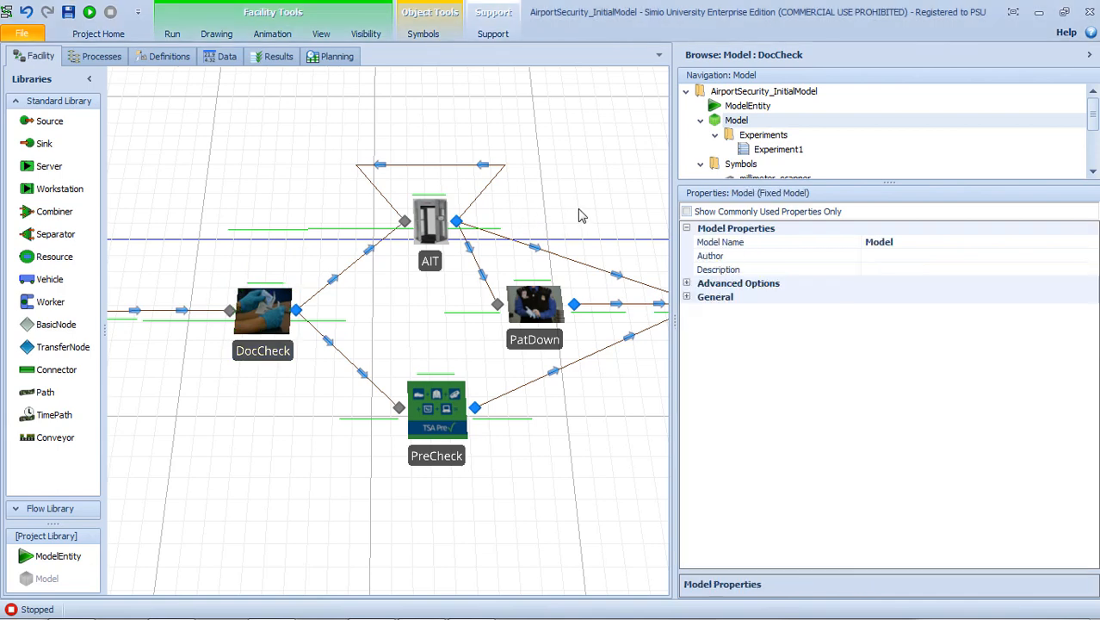
{"action": "scroll", "coordinate": [594, 207], "scroll_direction": "down", "scroll_amount": 2}
{"action": "left_click_drag", "start_coordinate": [595, 207], "coordinate": [545, 233]}
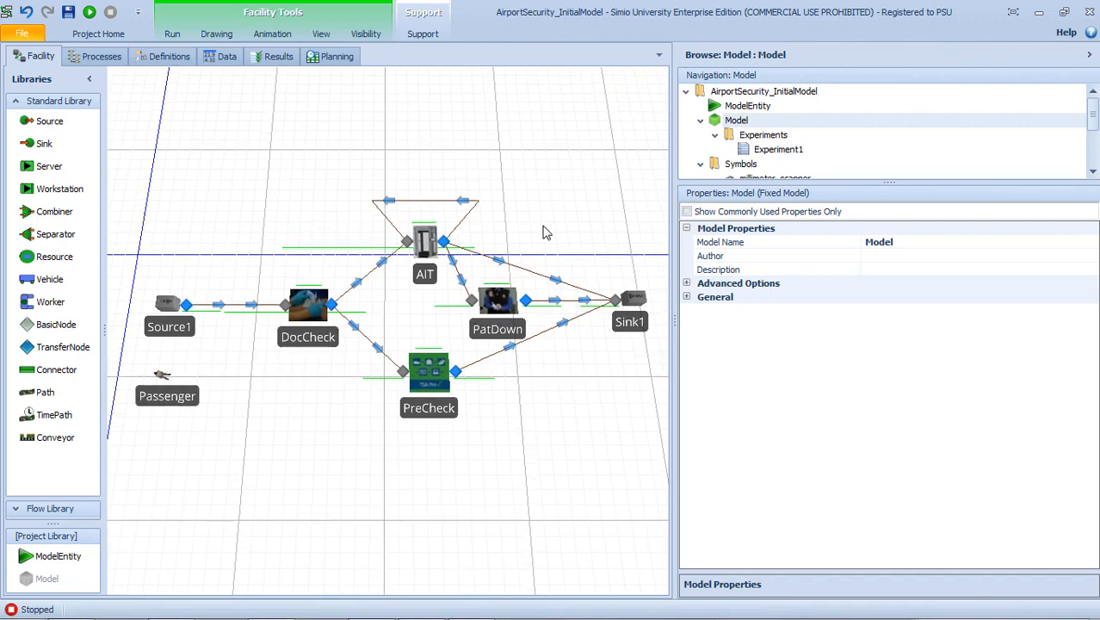
{"action": "left_click", "coordinate": [89, 11]}
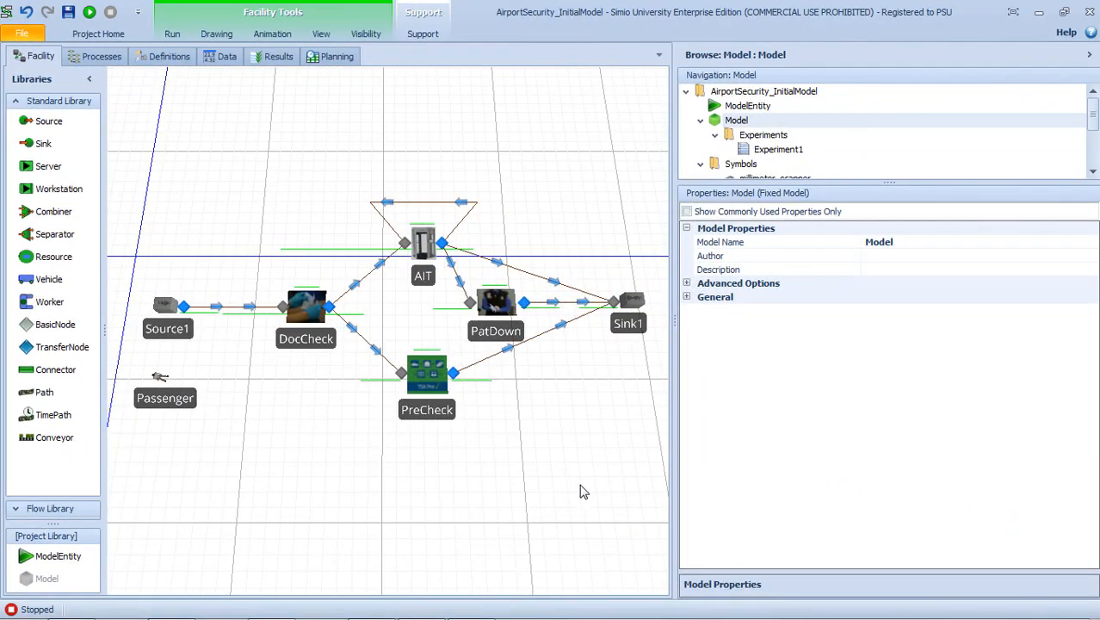
{"action": "left_click", "coordinate": [423, 250]}
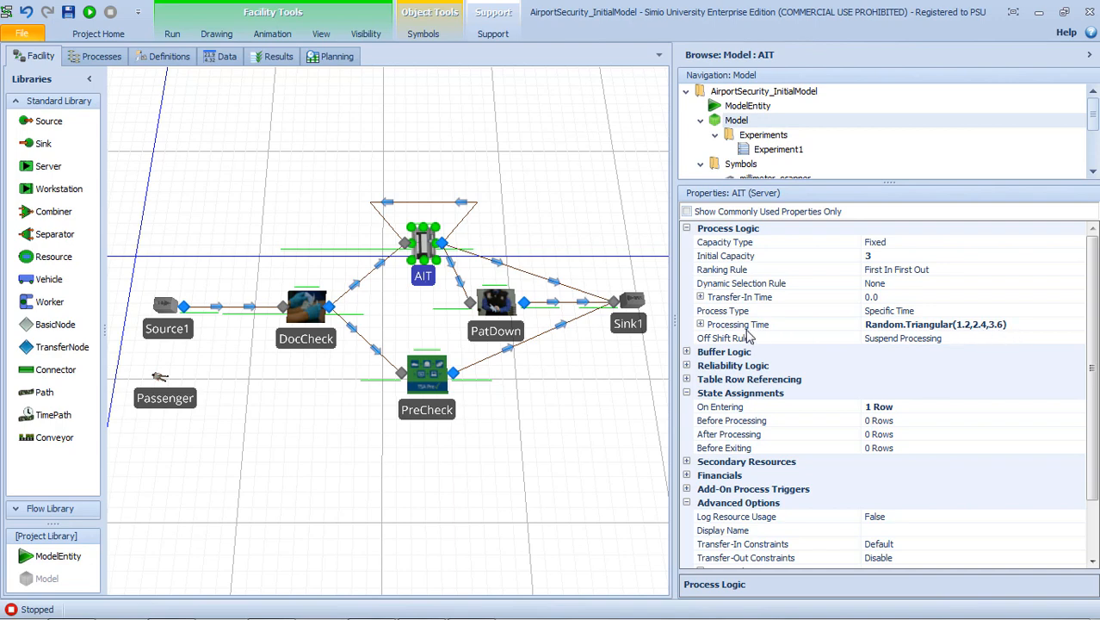
{"action": "left_click", "coordinate": [701, 325]}
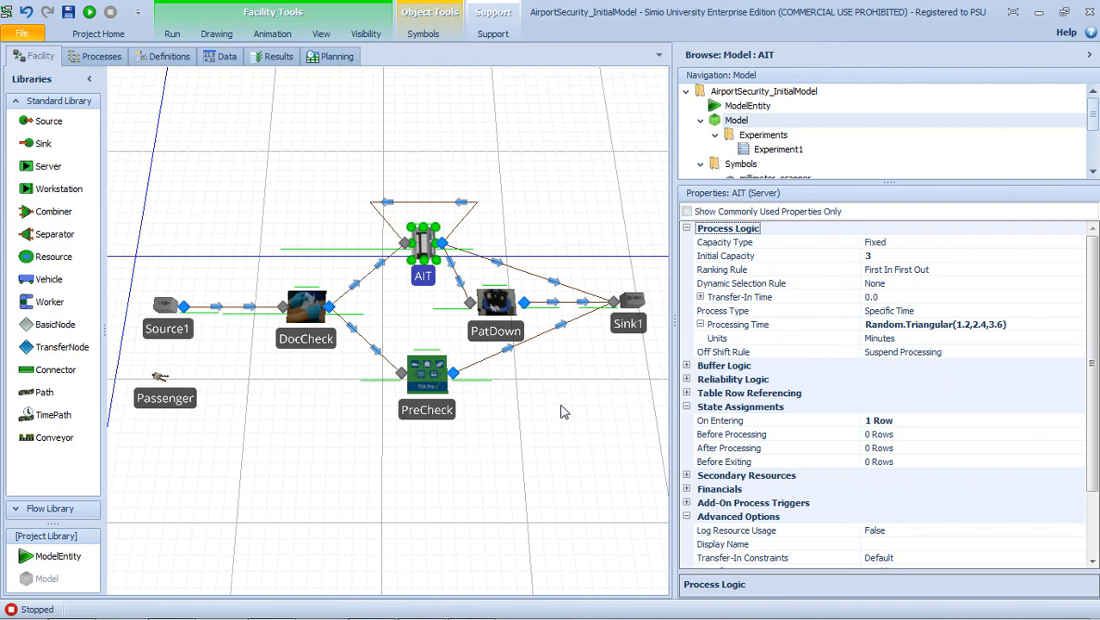
Add a table value input parameter to the model's input parameters and name it AITProcTimes.
{"action": "left_click", "coordinate": [221, 56]}
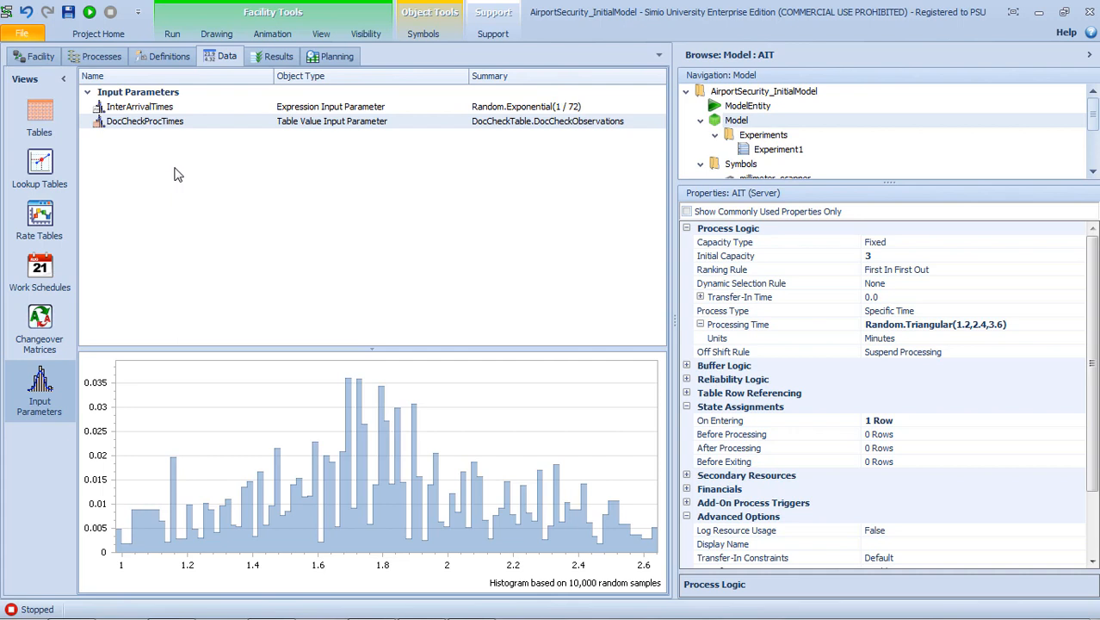
{"action": "left_click", "coordinate": [60, 401]}
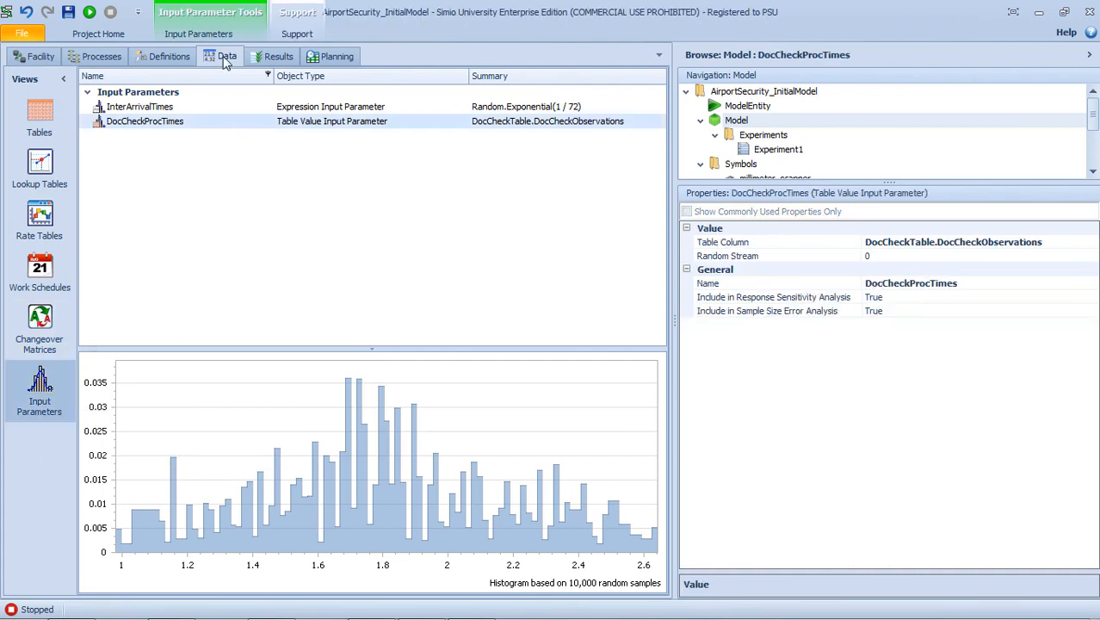
{"action": "left_click", "coordinate": [209, 34]}
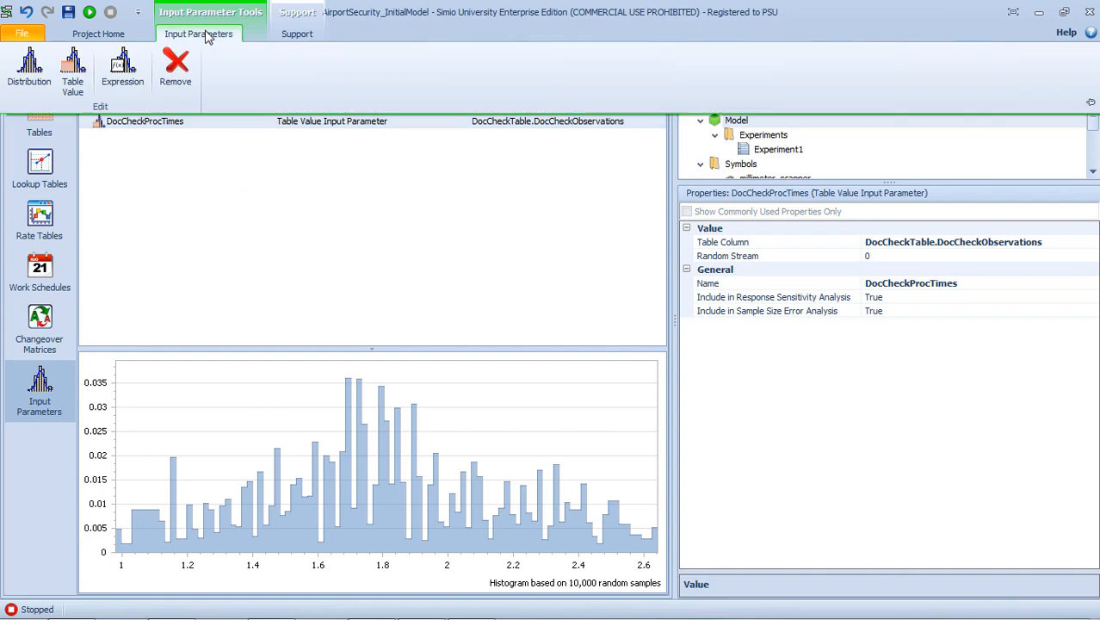
{"action": "left_click", "coordinate": [76, 76]}
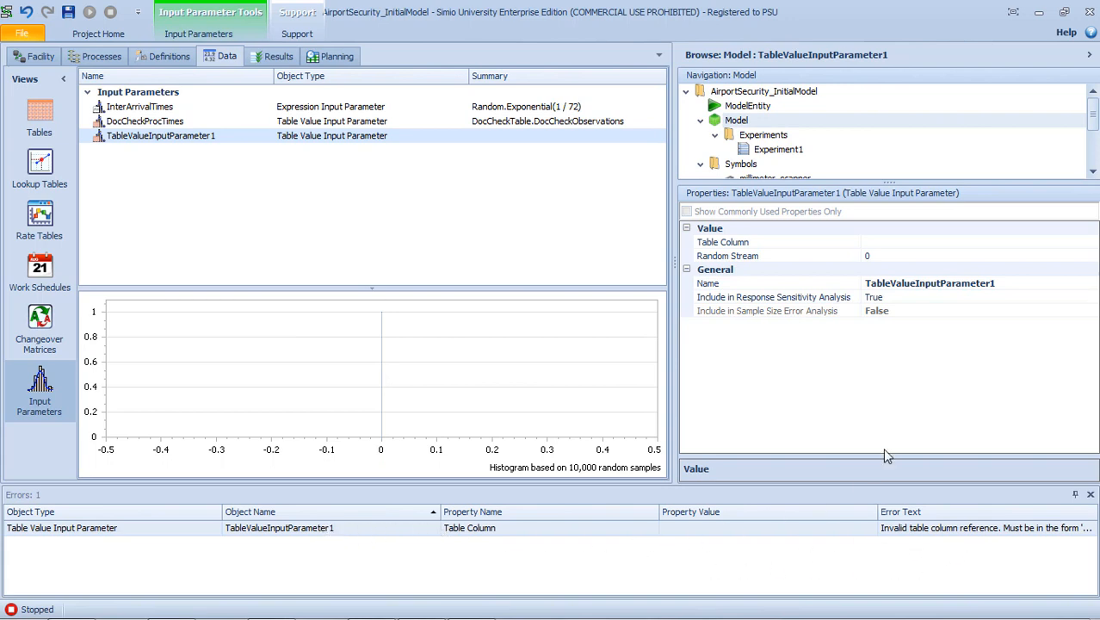
{"action": "left_click", "coordinate": [758, 243]}
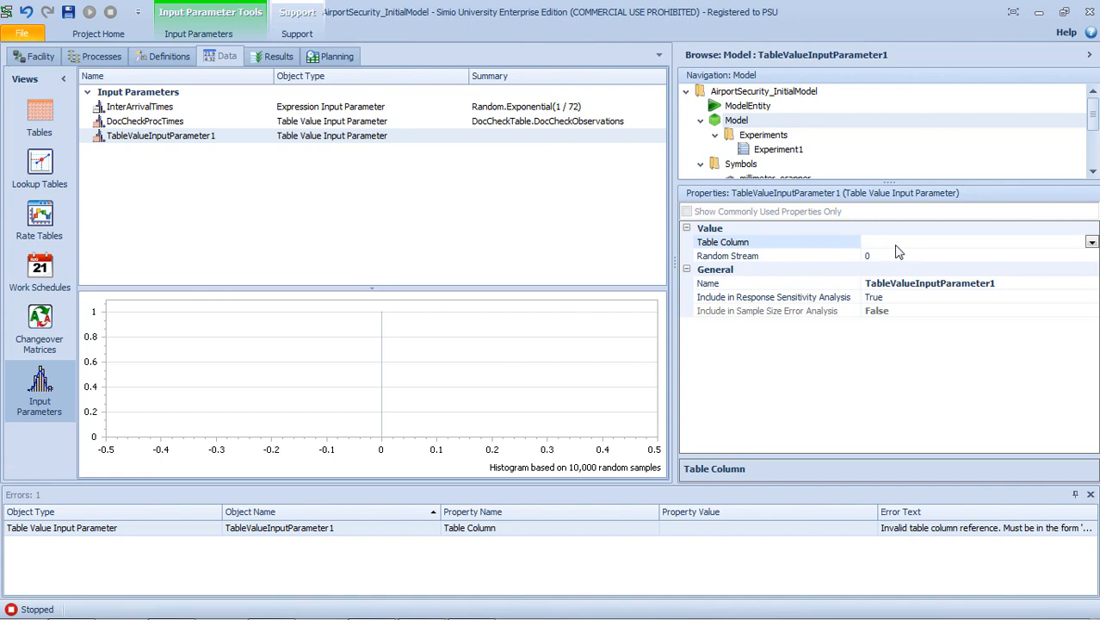
{"action": "left_click", "coordinate": [127, 136]}
{"action": "left_click_drag", "start_coordinate": [225, 136], "coordinate": [62, 134]}
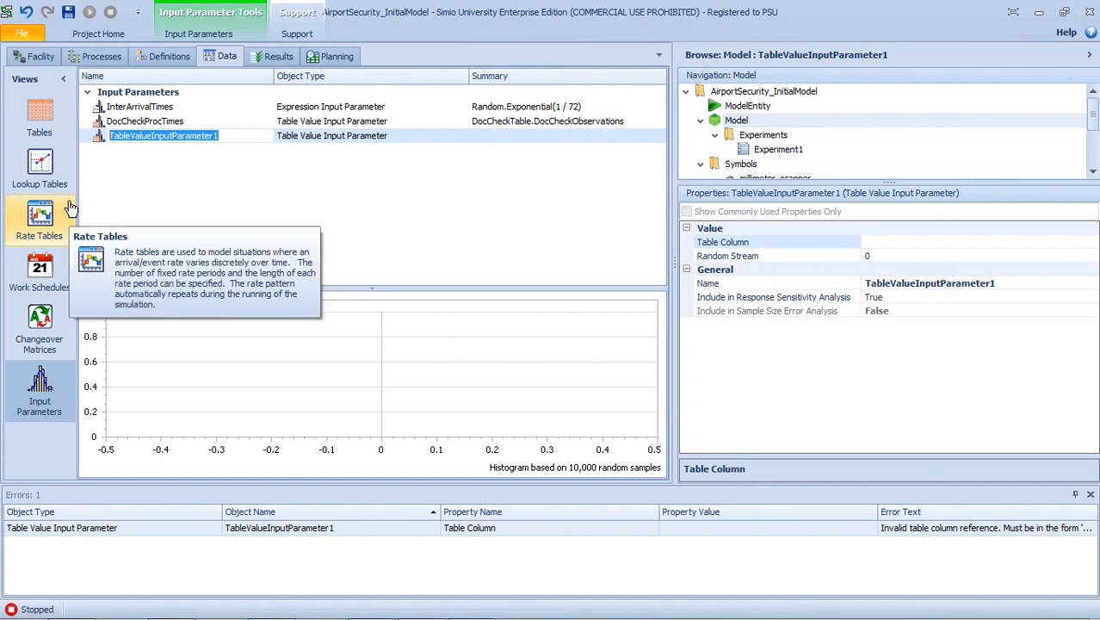
{"action": "type", "text": "AITProcTimes"}
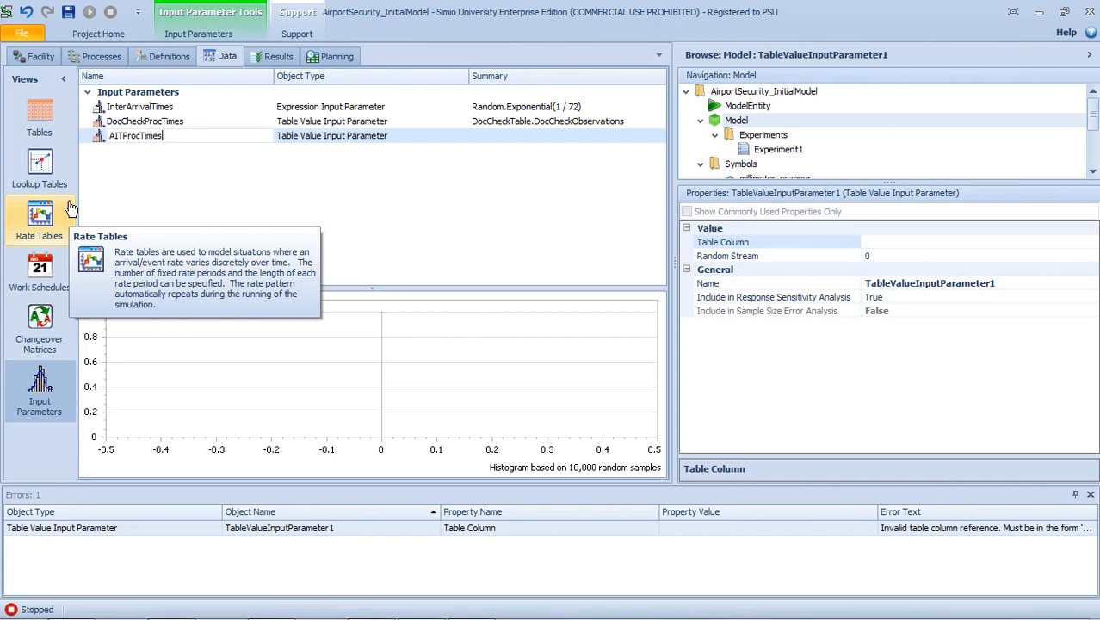
{"action": "key", "text": "Return"}
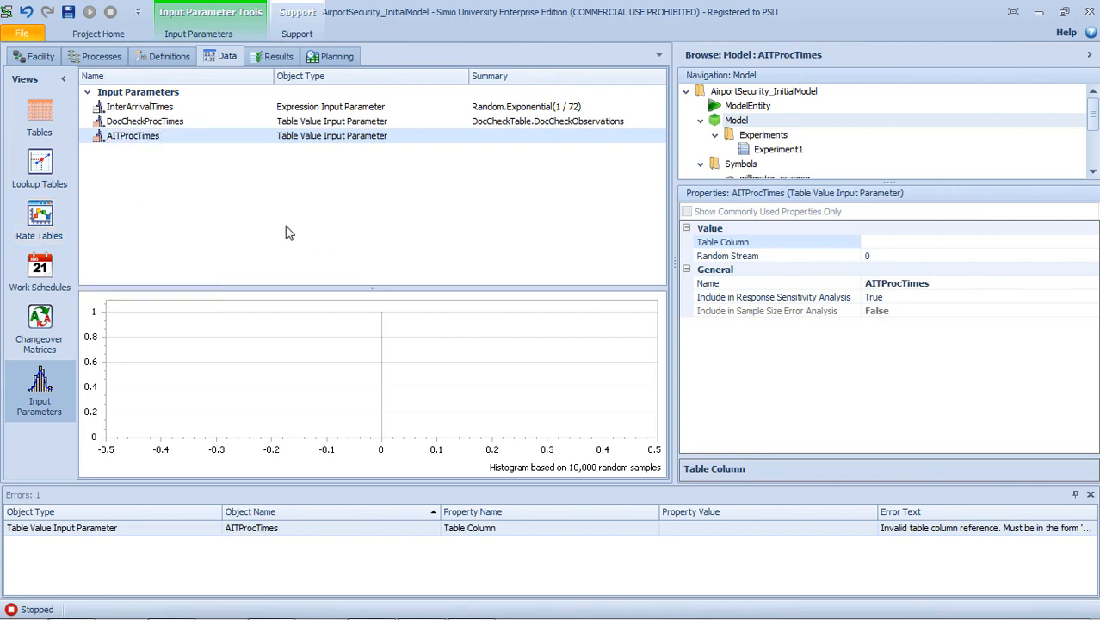
Create a new data table in the model and name it AITTable.
{"action": "left_click", "coordinate": [39, 117]}
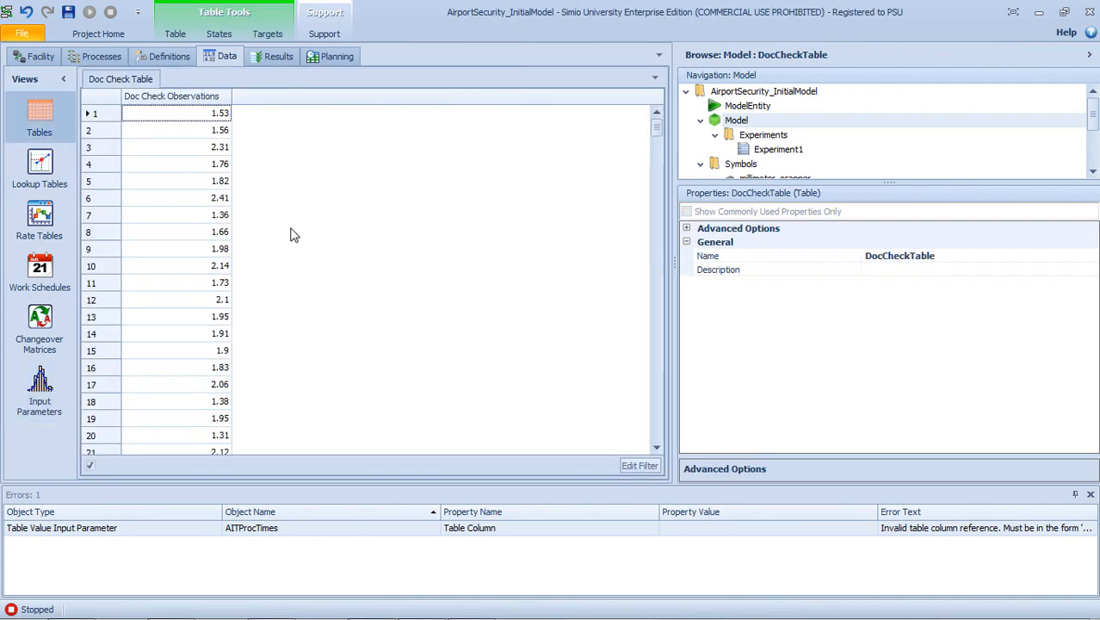
{"action": "left_click", "coordinate": [175, 35]}
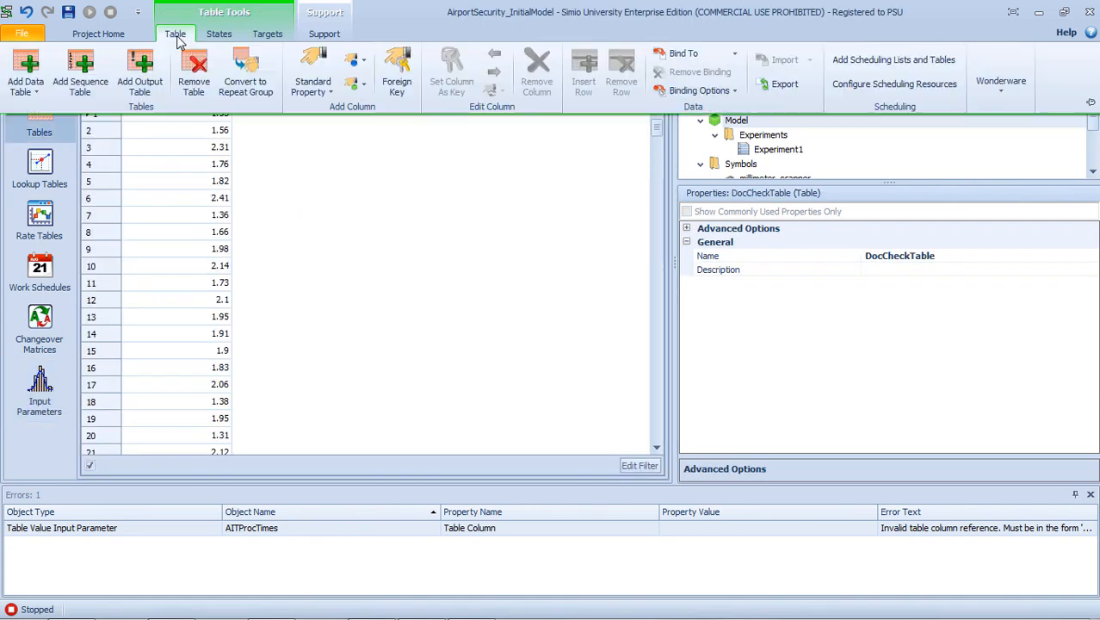
{"action": "left_click", "coordinate": [26, 69]}
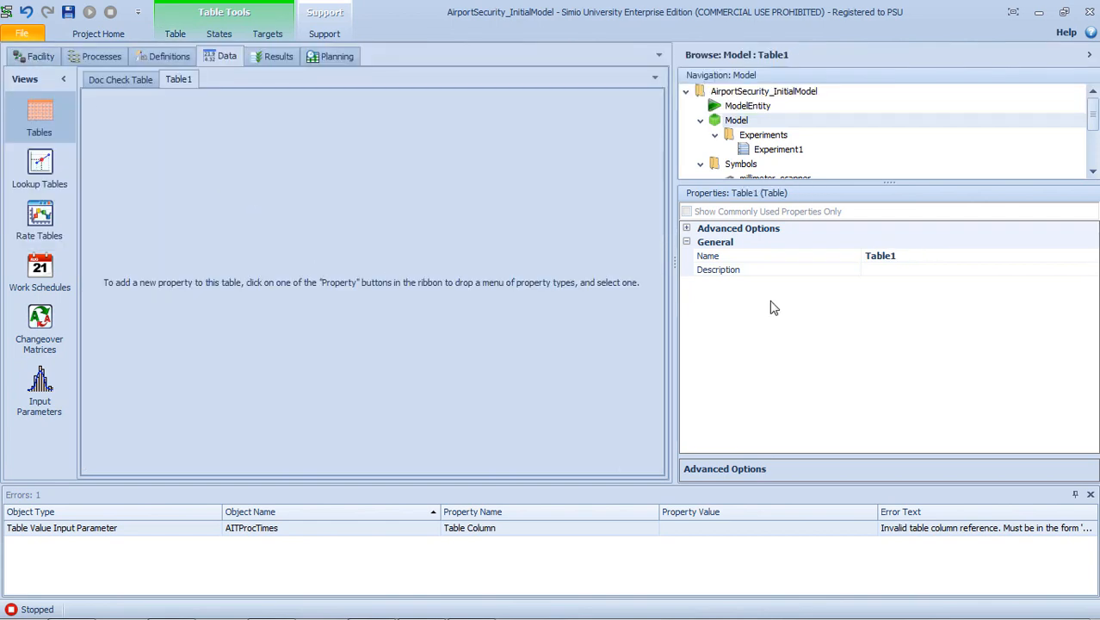
{"action": "left_click", "coordinate": [845, 256]}
{"action": "type", "text": "AIT"}
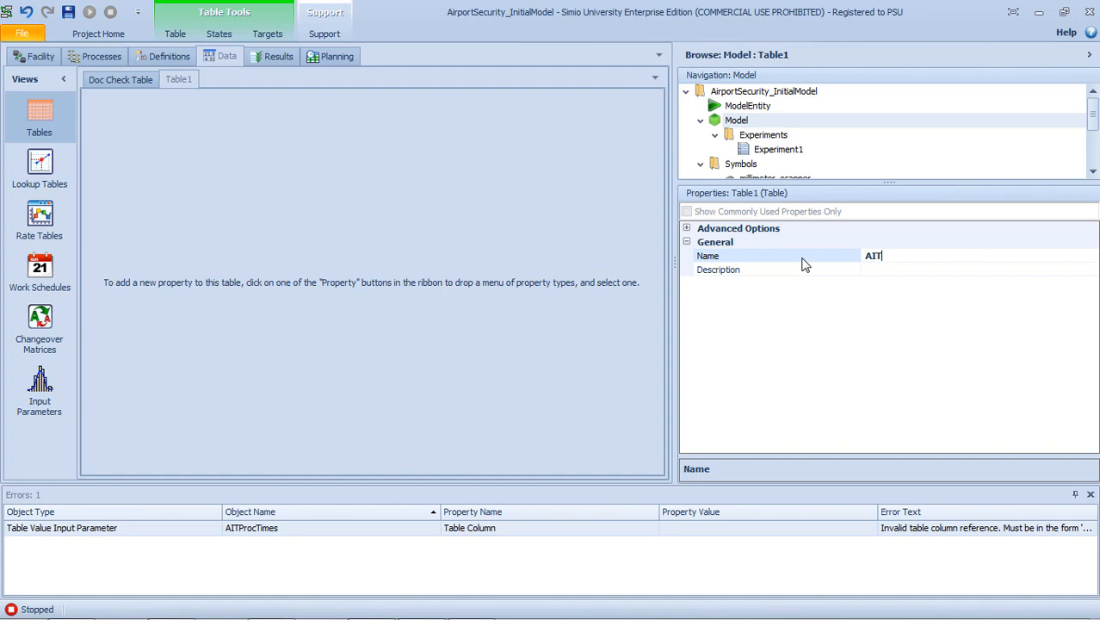
{"action": "type", "text": "Table"}
{"action": "key", "text": "Return"}
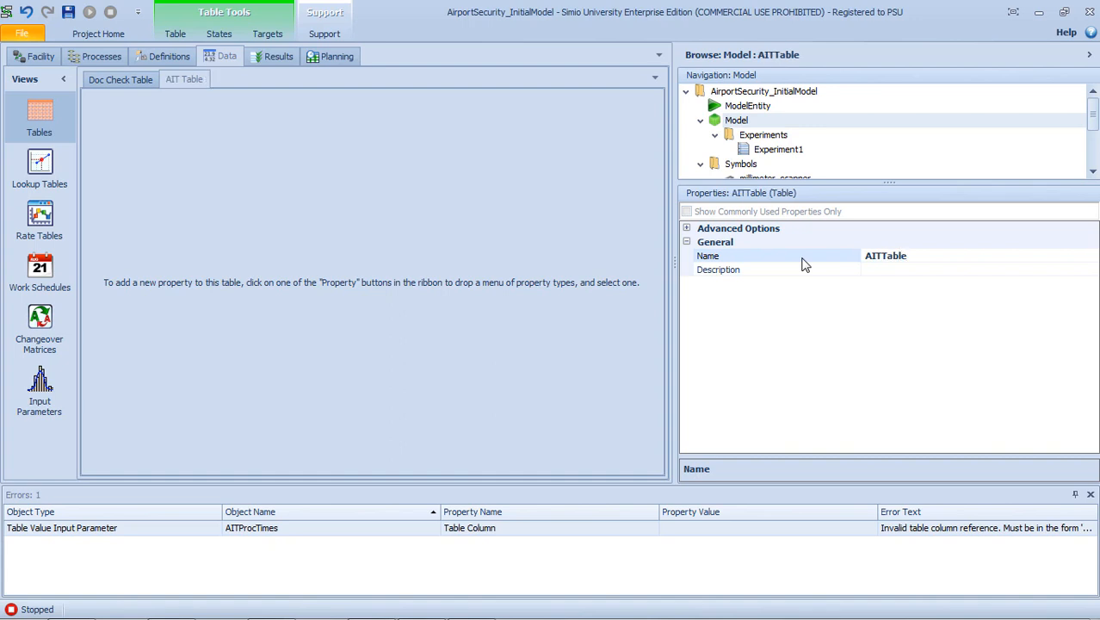
Add a Real standard property column named AITTimes to AITTable.
{"action": "left_click", "coordinate": [178, 34]}
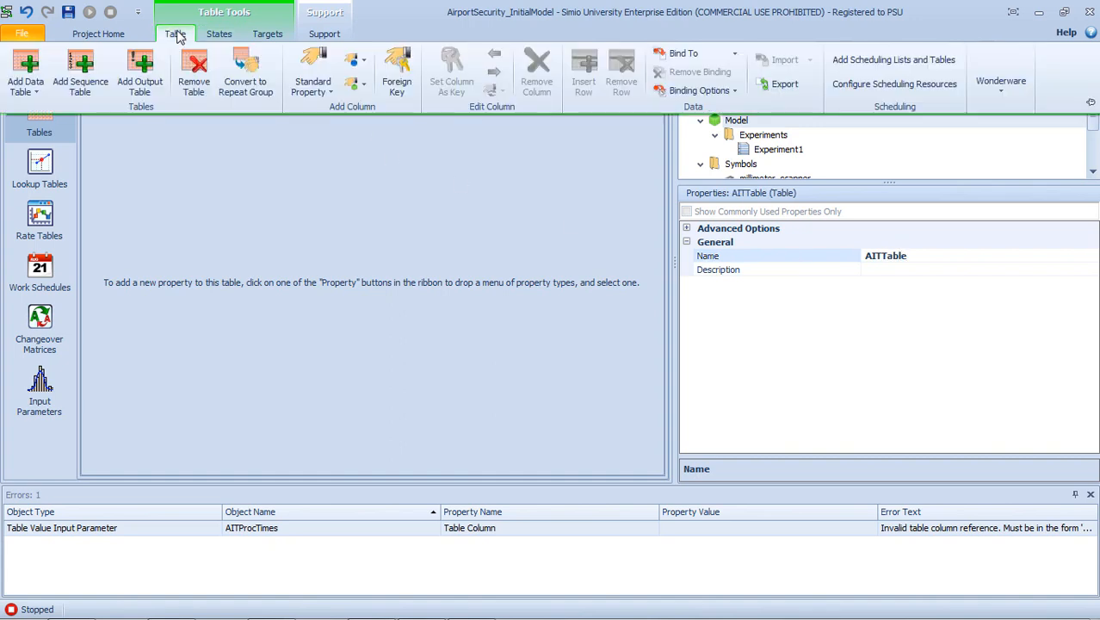
{"action": "left_click", "coordinate": [316, 90]}
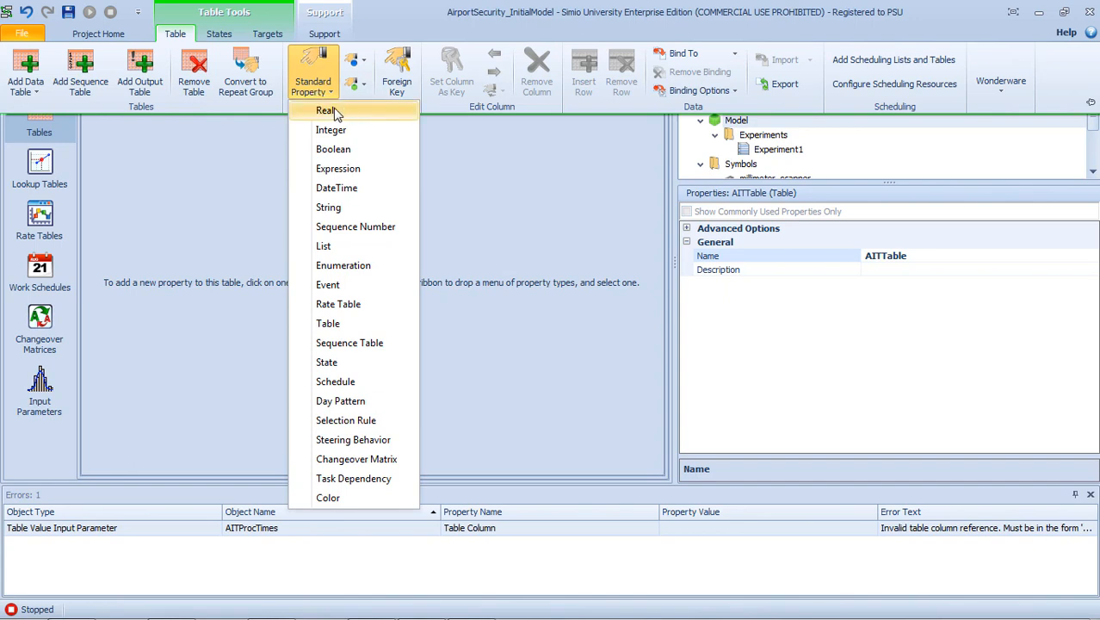
{"action": "left_click", "coordinate": [334, 113]}
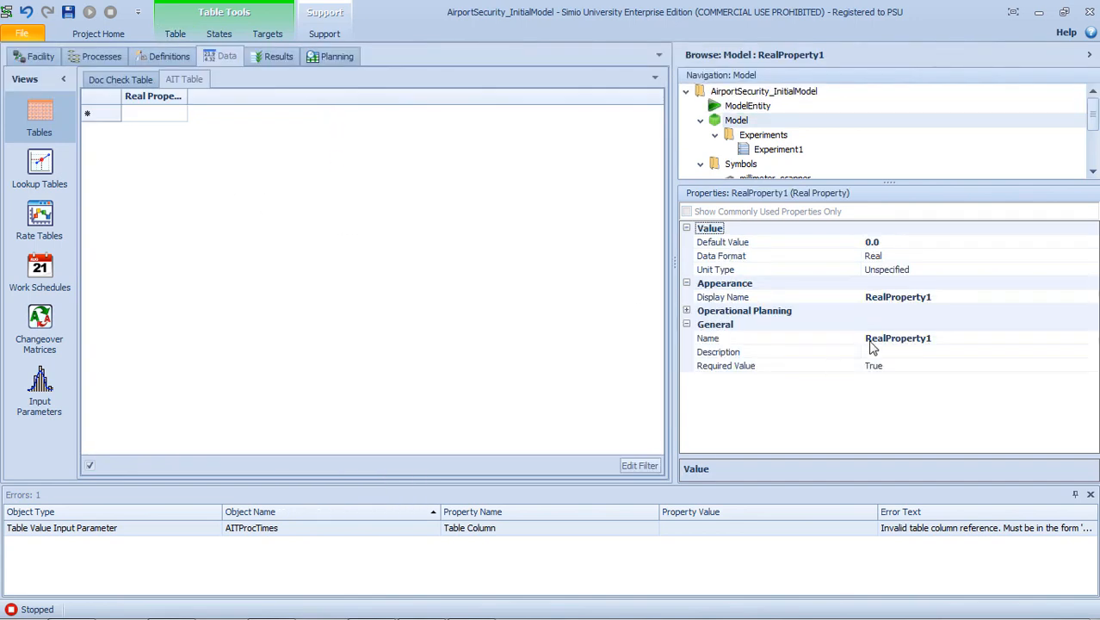
{"action": "left_click", "coordinate": [802, 338]}
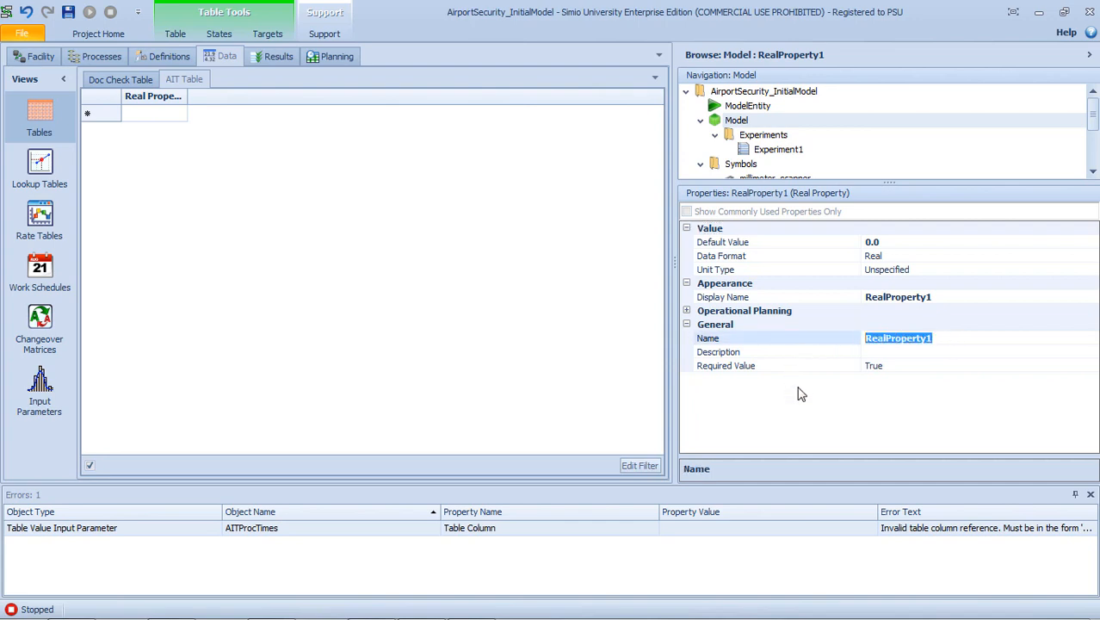
{"action": "type", "text": "AITTimes"}
{"action": "key", "text": "Return"}
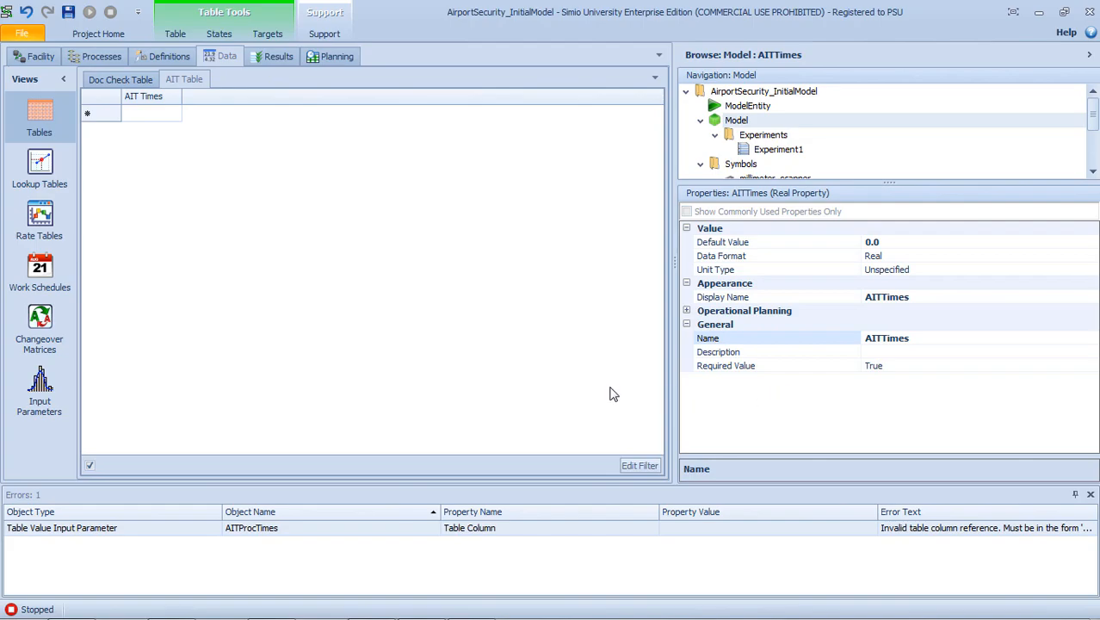
Switch to the Observed Data workbook in Excel and review the full column of AIT times on the AIT Values sheet.
{"action": "key", "text": "alt+Tab"}
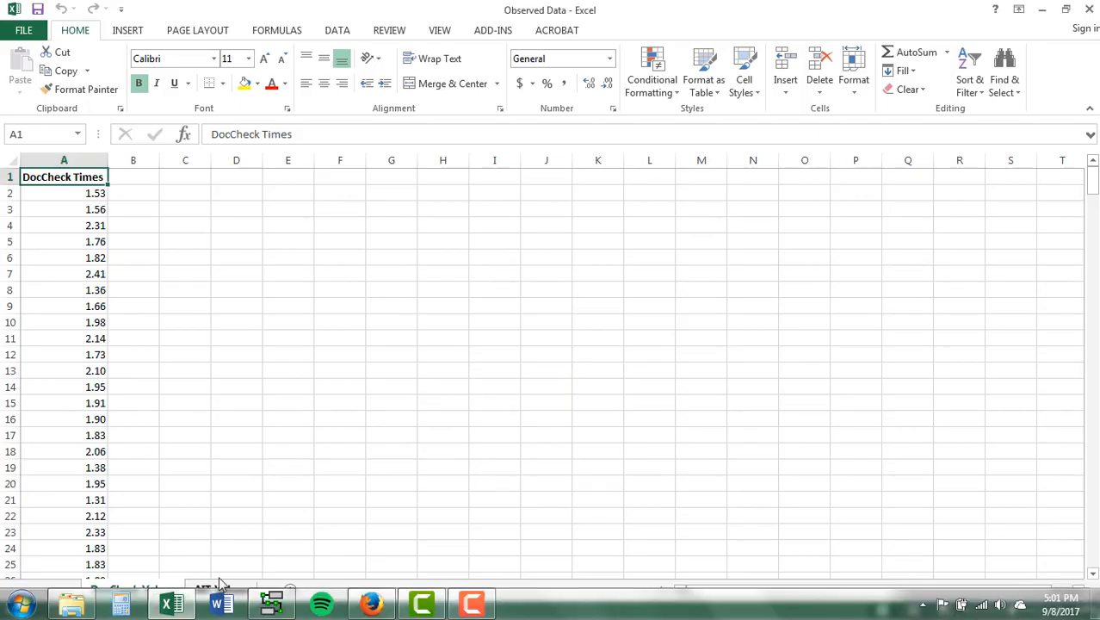
{"action": "left_click", "coordinate": [220, 588]}
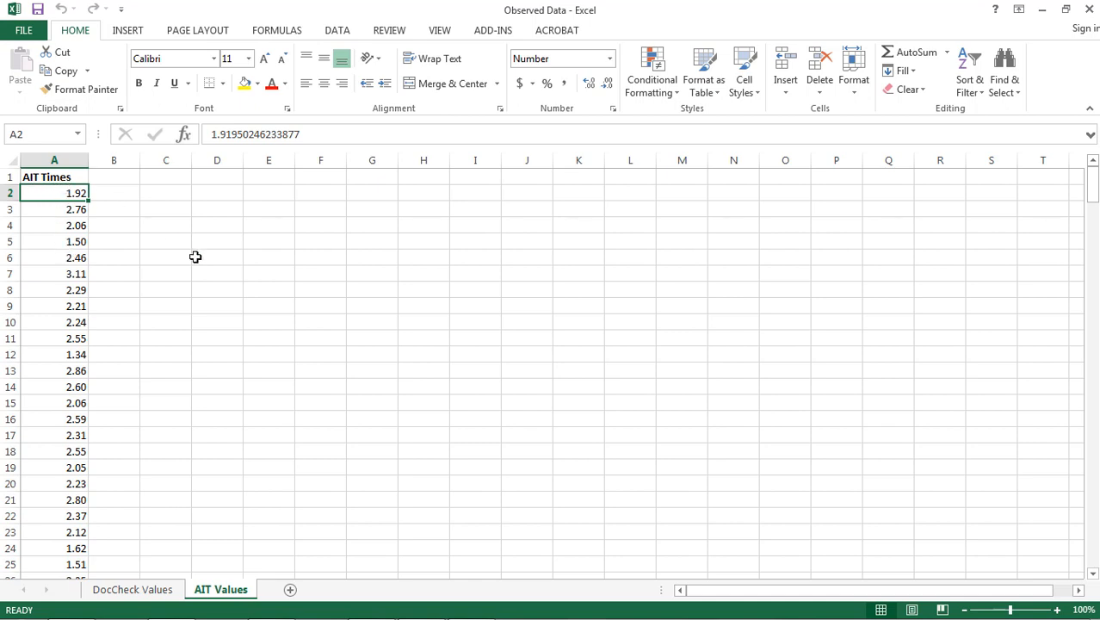
{"action": "key", "text": "ctrl+shift+Down"}
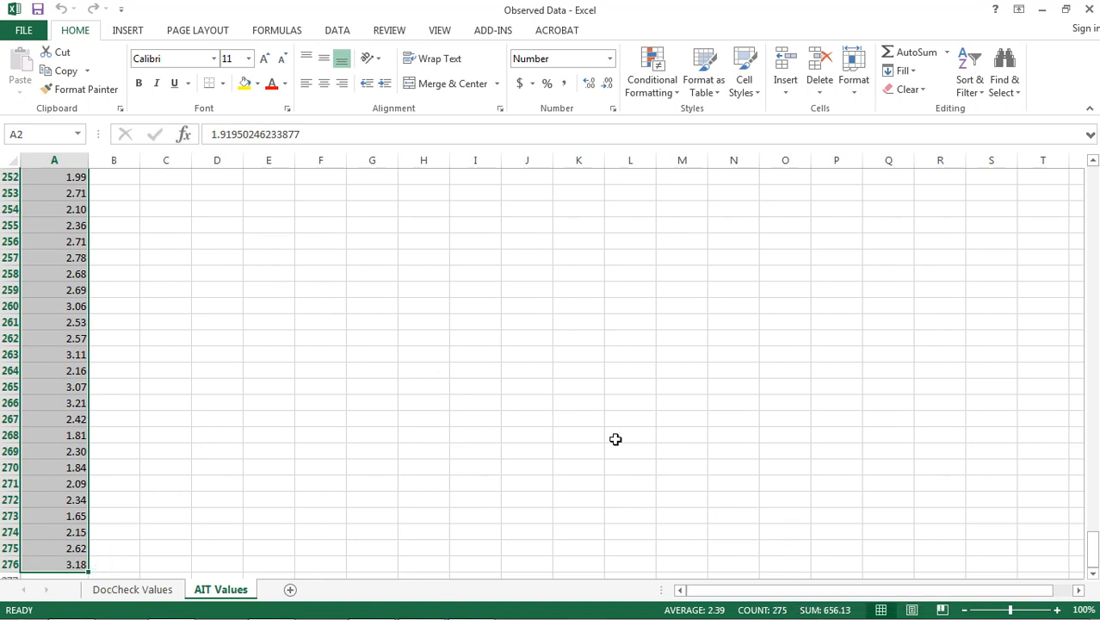
{"action": "key", "text": "ctrl+Home"}
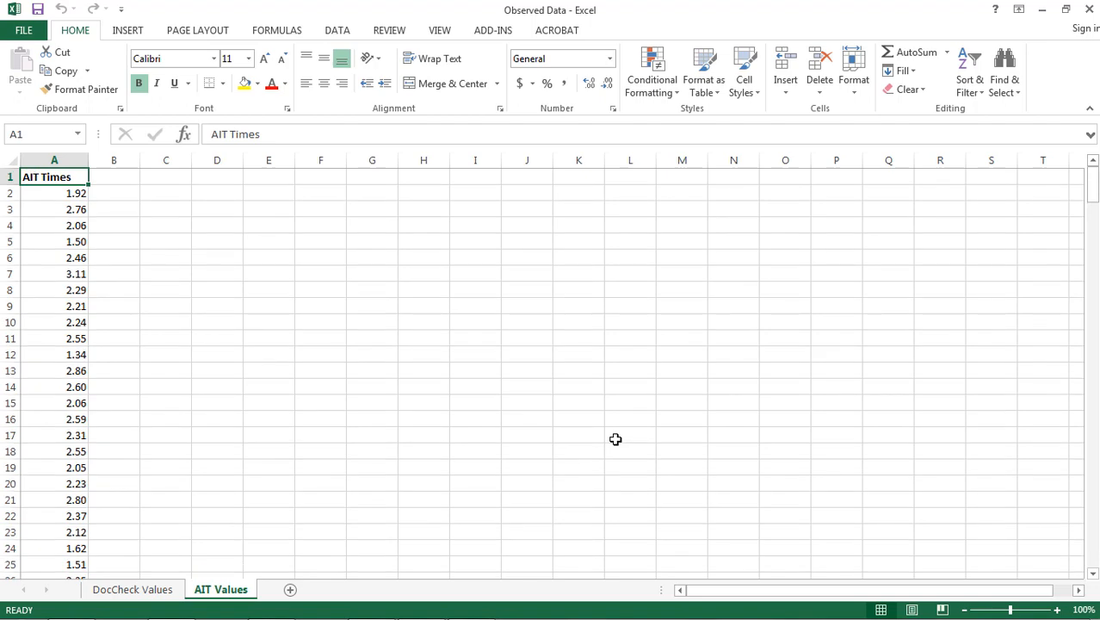
{"action": "key", "text": "Down"}
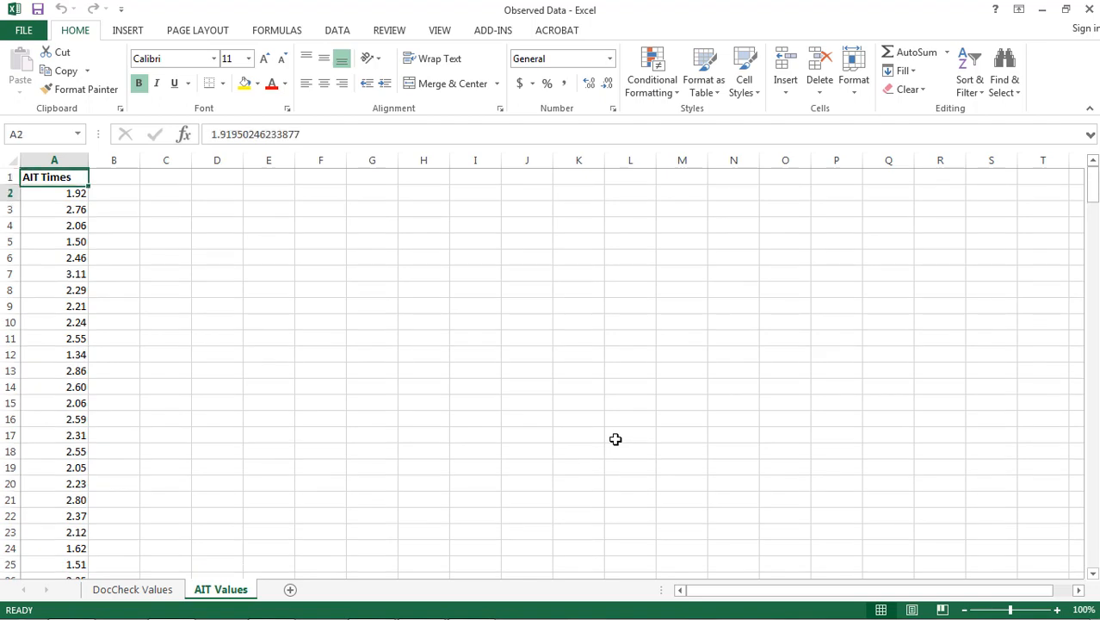
{"action": "key", "text": "ctrl+shift+Down"}
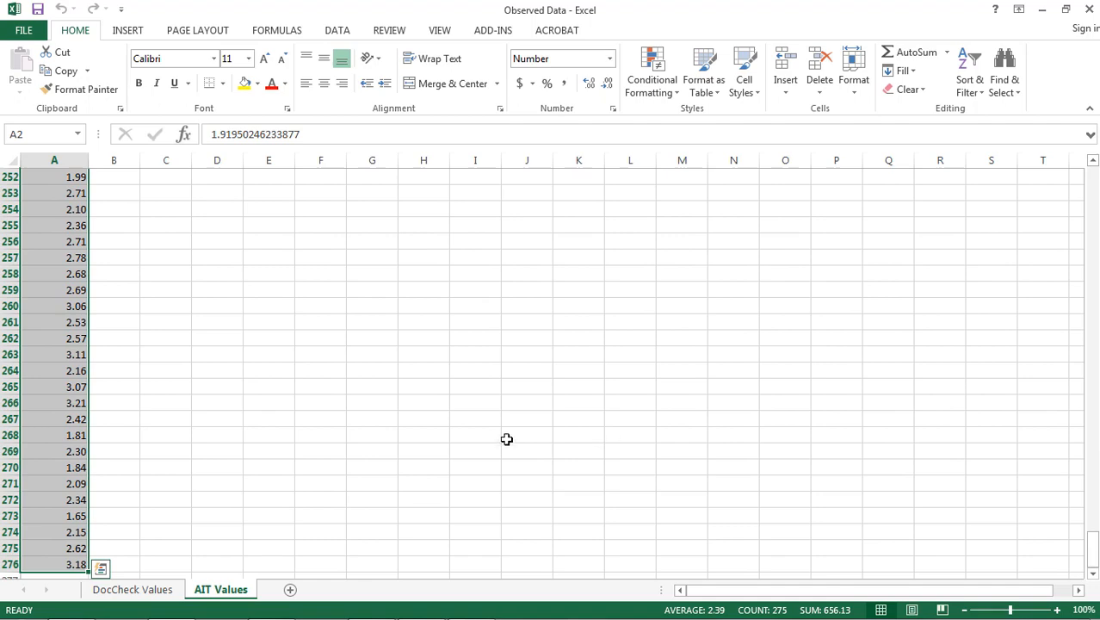
Switch back to Simio, start binding AITTable to Excel, and choose the Observed Data workbook from the Desktop as its source file.
{"action": "key", "text": "alt+Tab"}
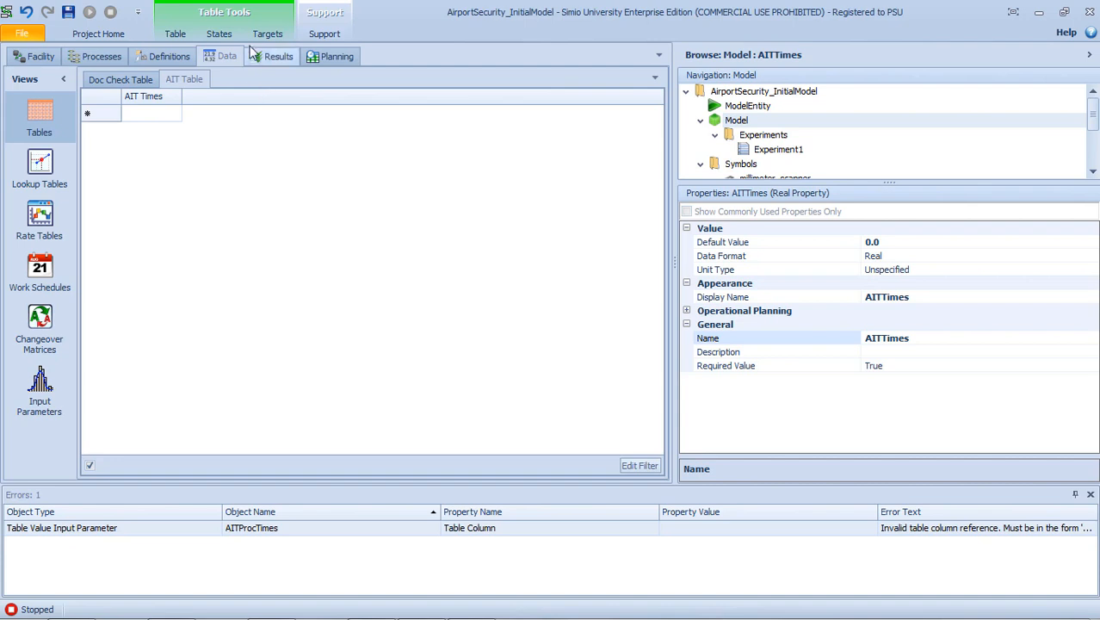
{"action": "left_click", "coordinate": [174, 34]}
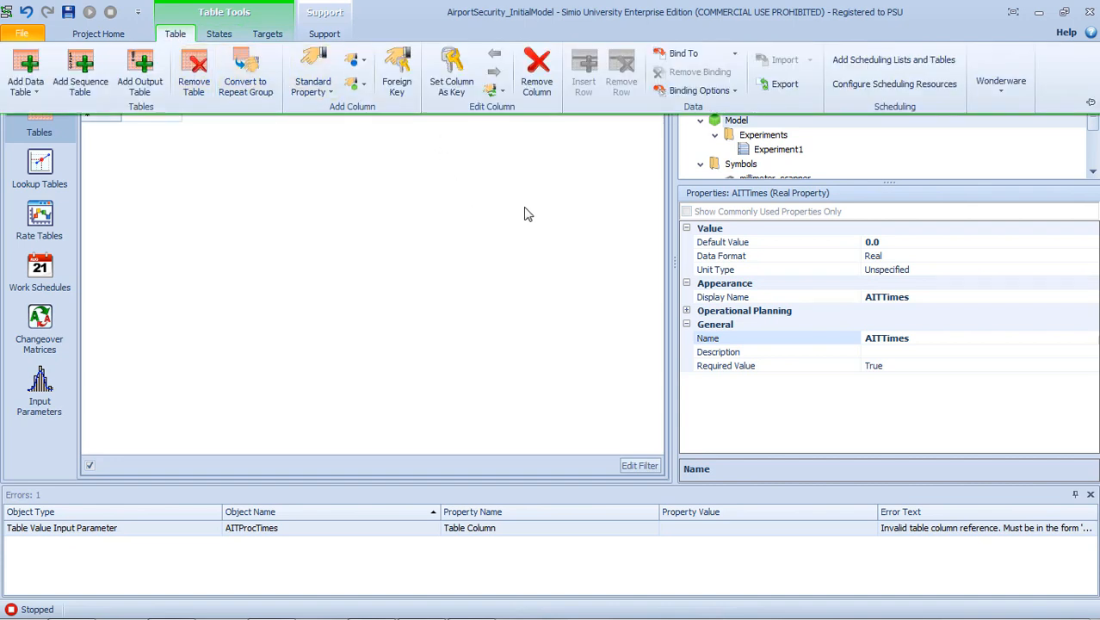
{"action": "left_click", "coordinate": [717, 55]}
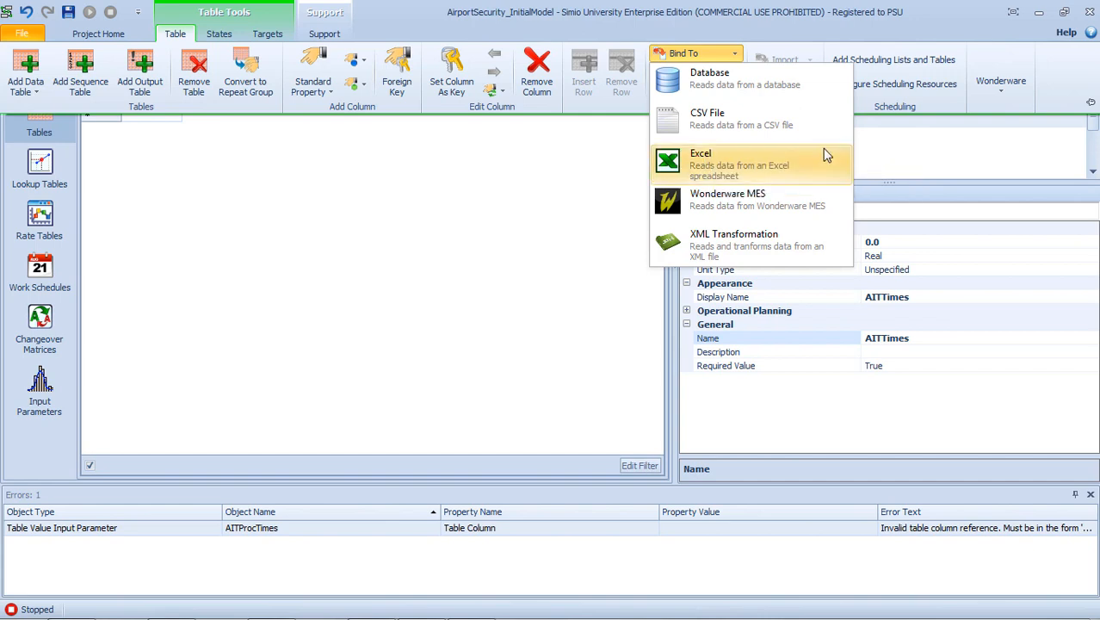
{"action": "left_click", "coordinate": [823, 161]}
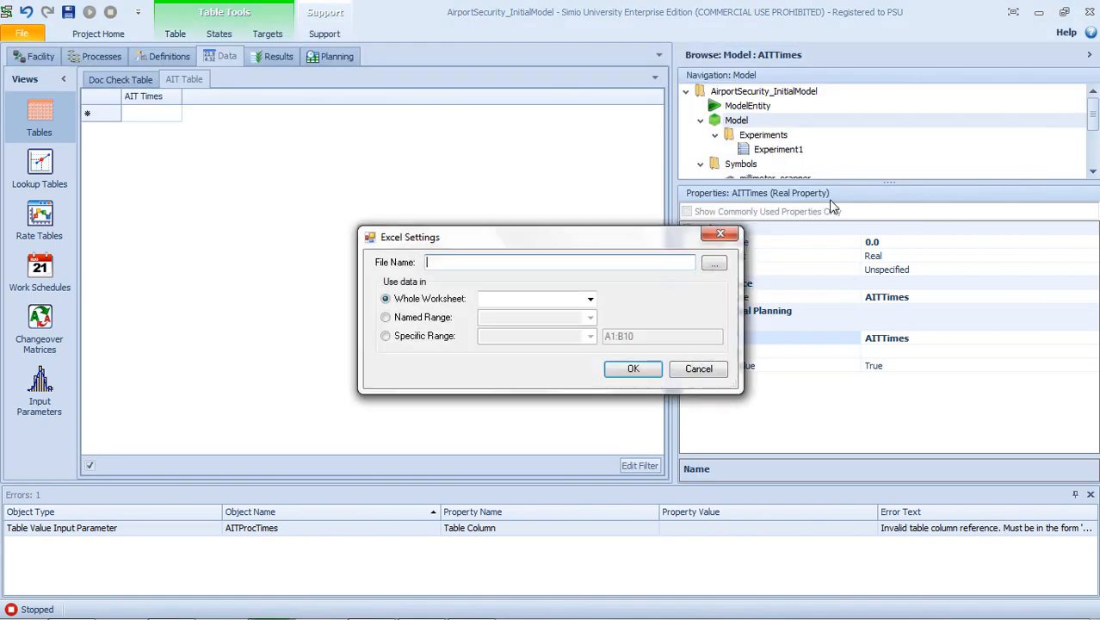
{"action": "left_click", "coordinate": [714, 265]}
{"action": "left_click", "coordinate": [427, 316]}
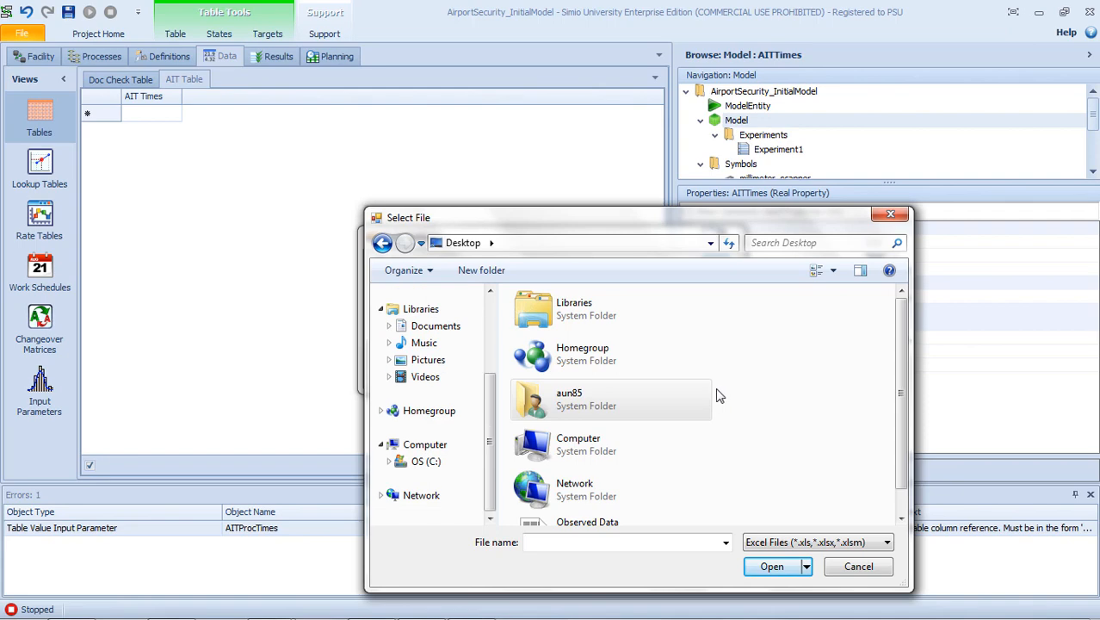
{"action": "scroll", "coordinate": [899, 341], "scroll_direction": "down", "scroll_amount": 1}
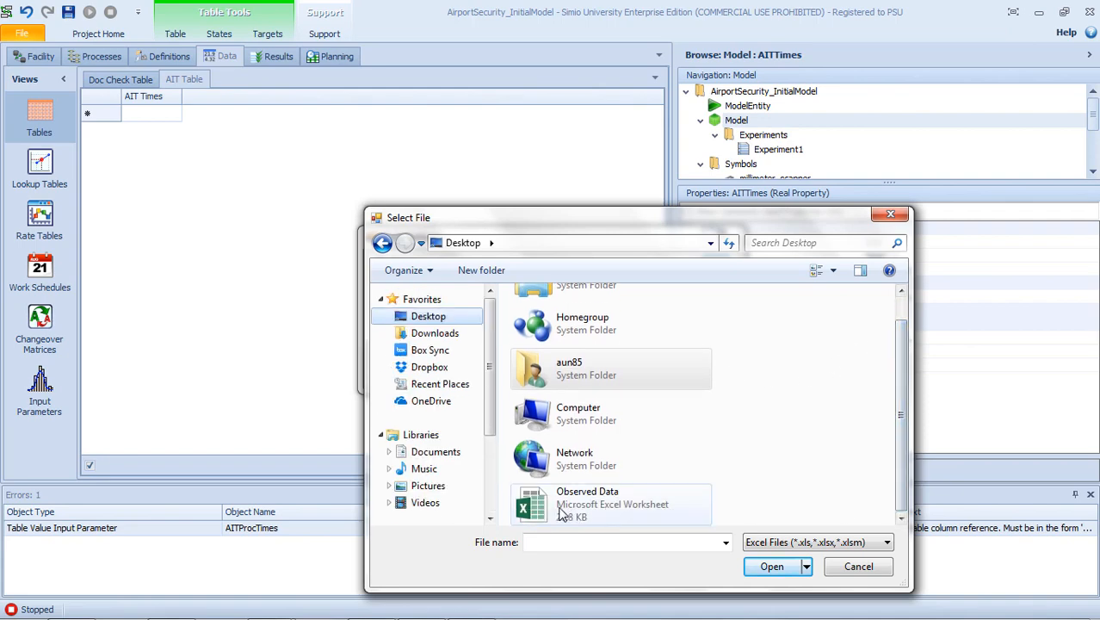
{"action": "left_click", "coordinate": [588, 514]}
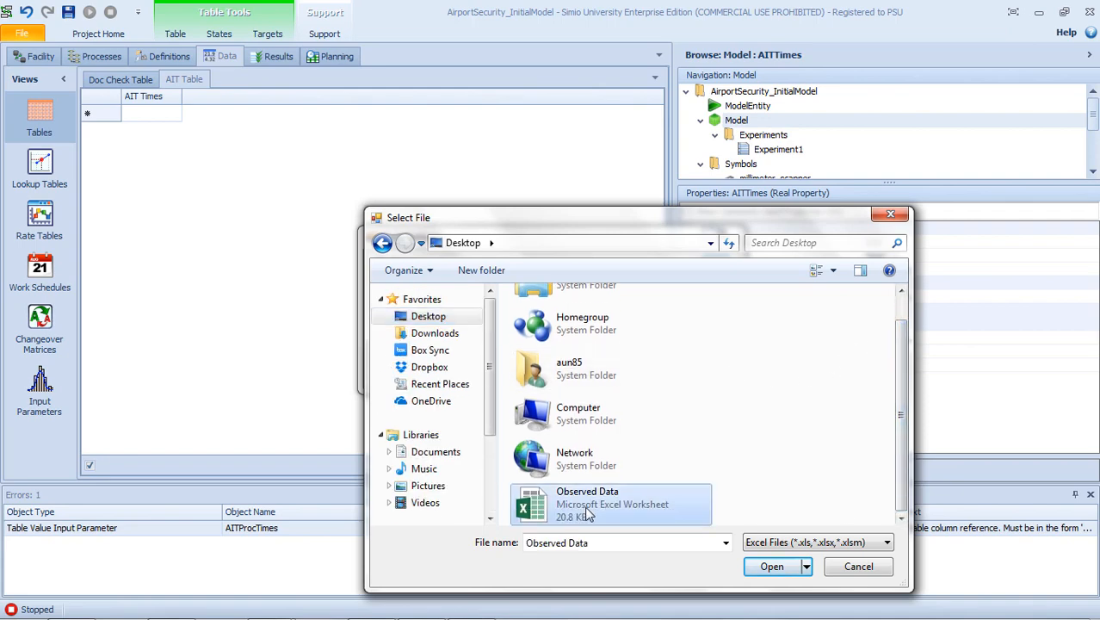
{"action": "left_click", "coordinate": [769, 570]}
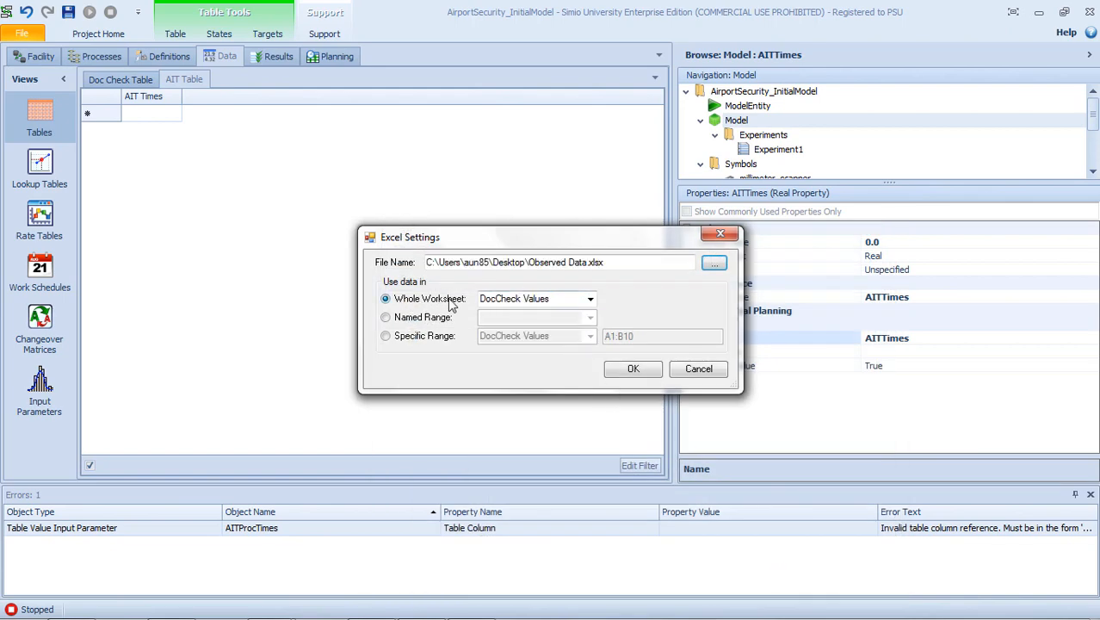
Bind AITTable to the whole AIT Values worksheet of the Observed Data workbook.
{"action": "left_click", "coordinate": [591, 299]}
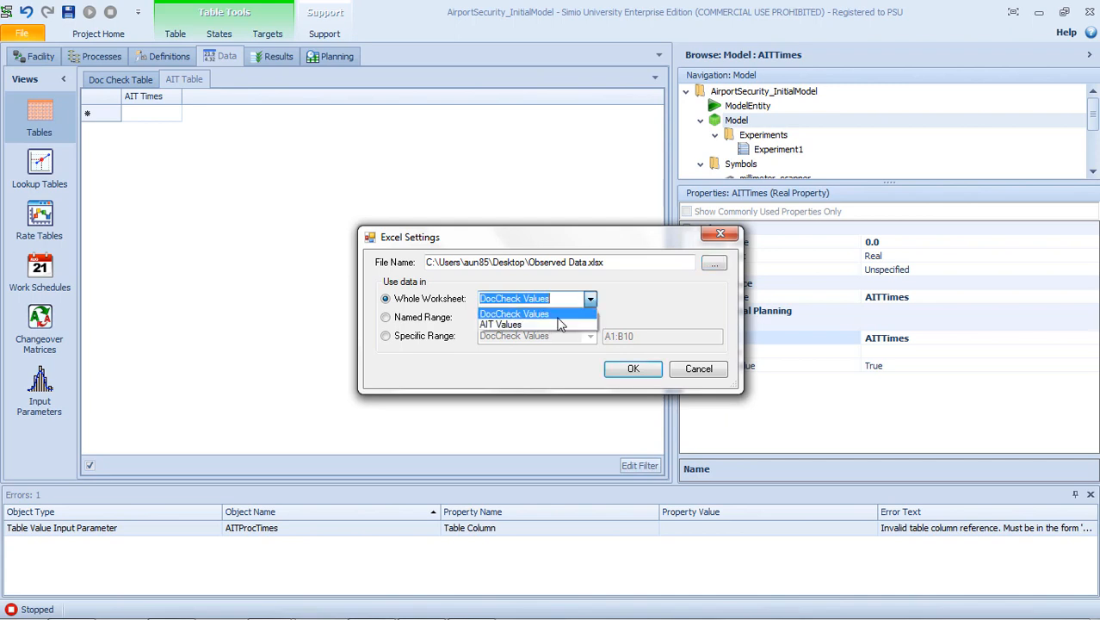
{"action": "left_click", "coordinate": [501, 324]}
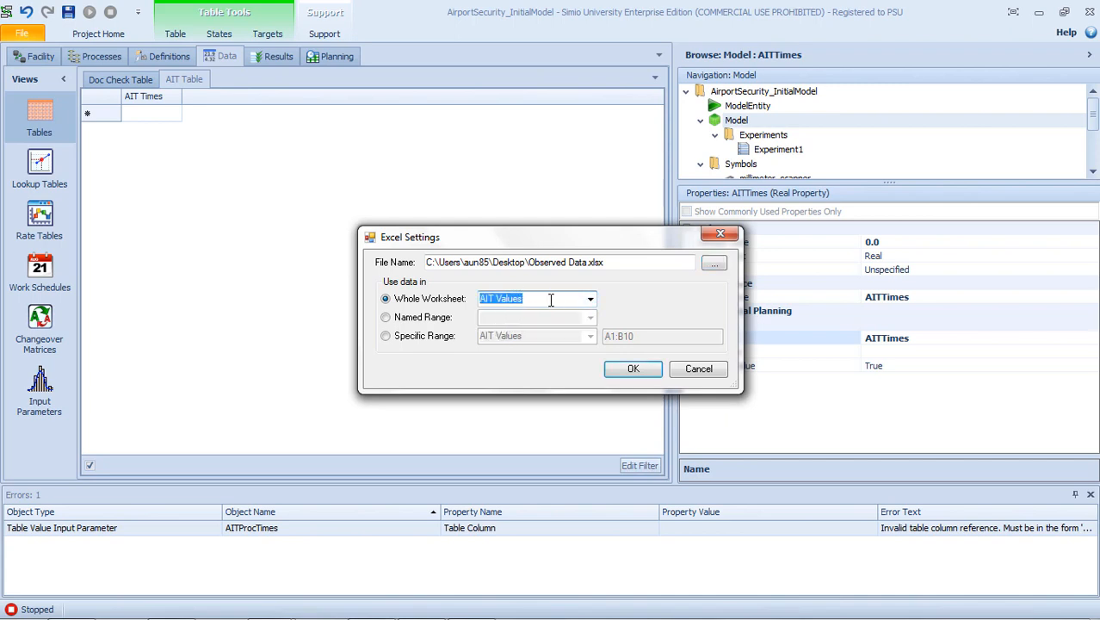
{"action": "left_click", "coordinate": [551, 299]}
{"action": "left_click", "coordinate": [386, 336]}
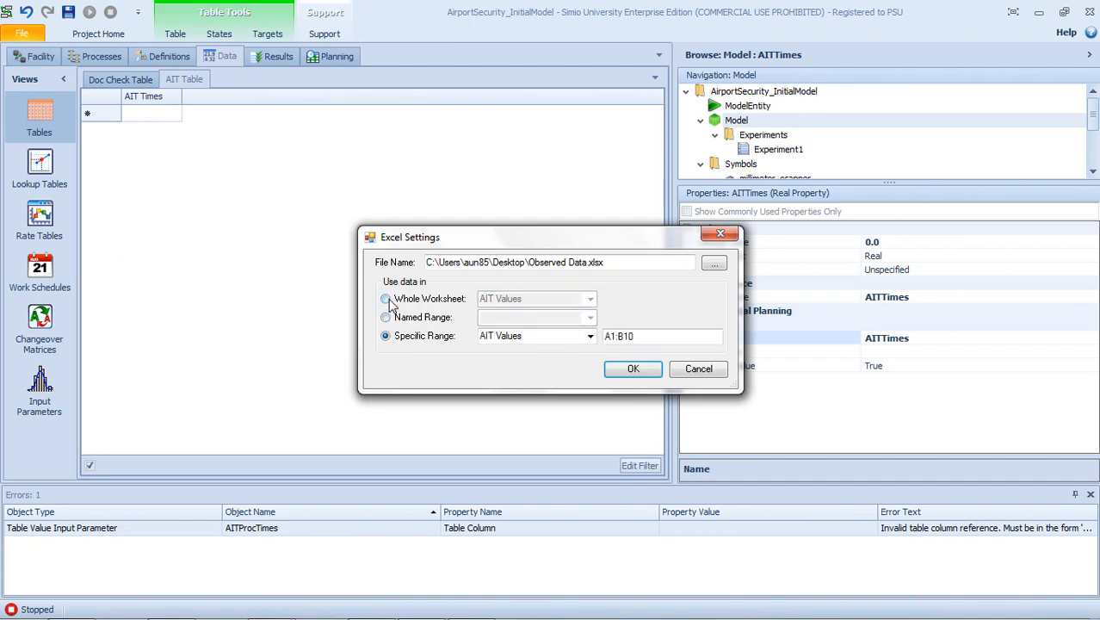
{"action": "left_click", "coordinate": [386, 298]}
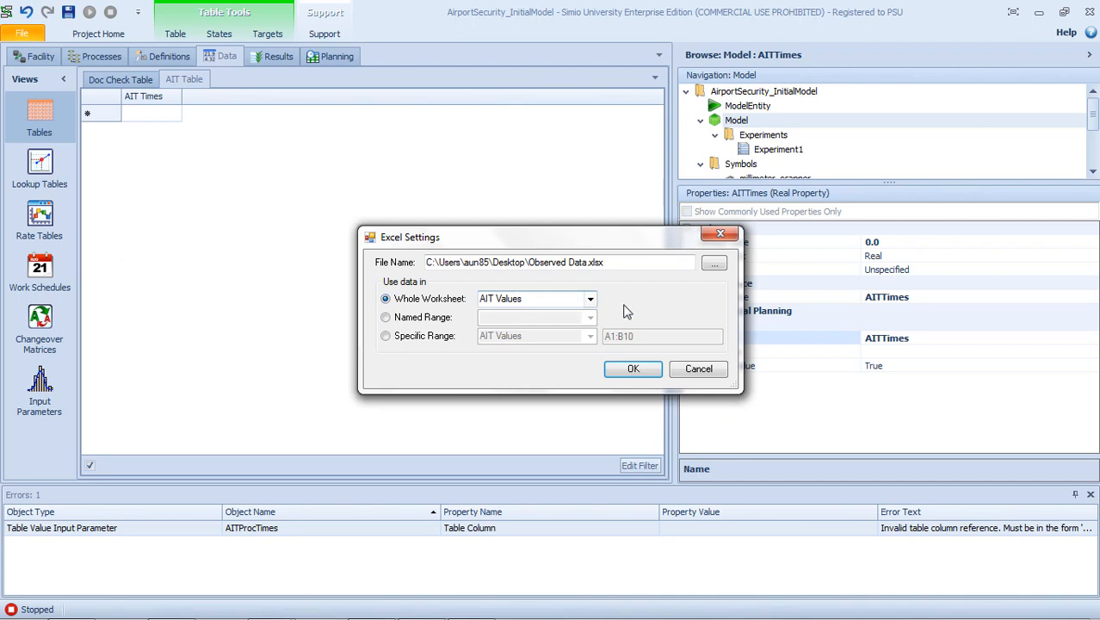
{"action": "left_click", "coordinate": [634, 369]}
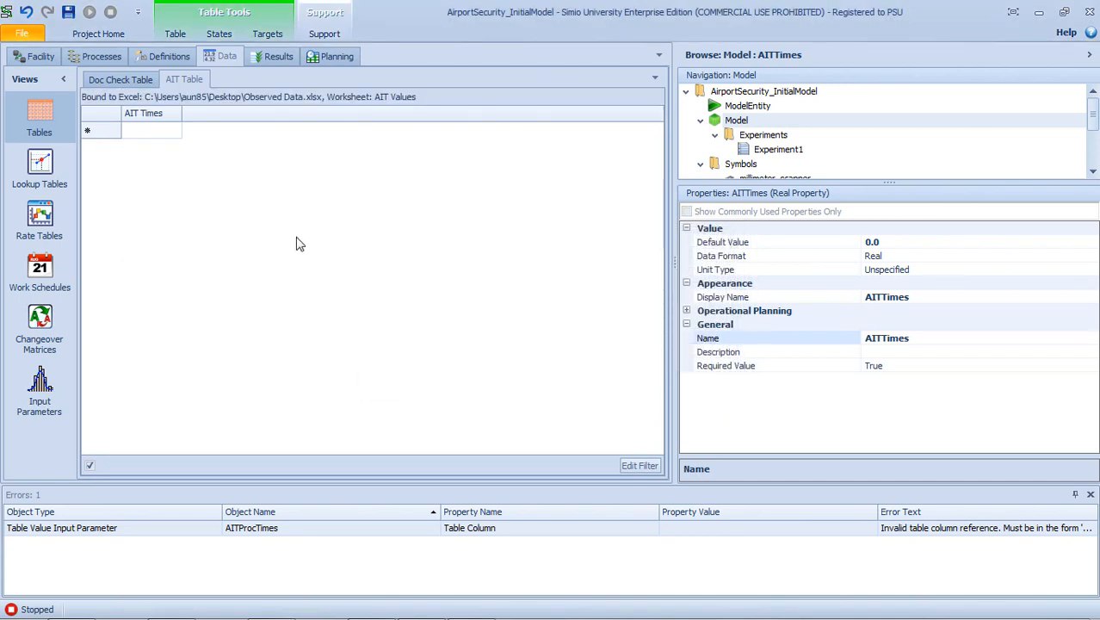
Import the bound Excel data into AITTable only and check the imported rows through to the end of the table.
{"action": "left_click", "coordinate": [179, 34]}
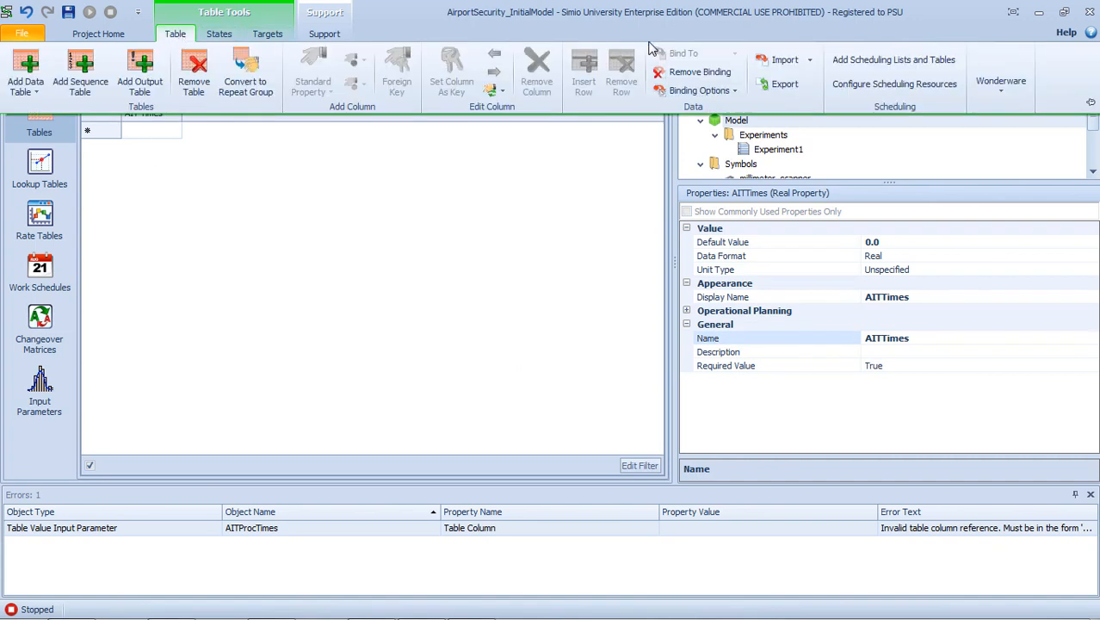
{"action": "left_click", "coordinate": [813, 67]}
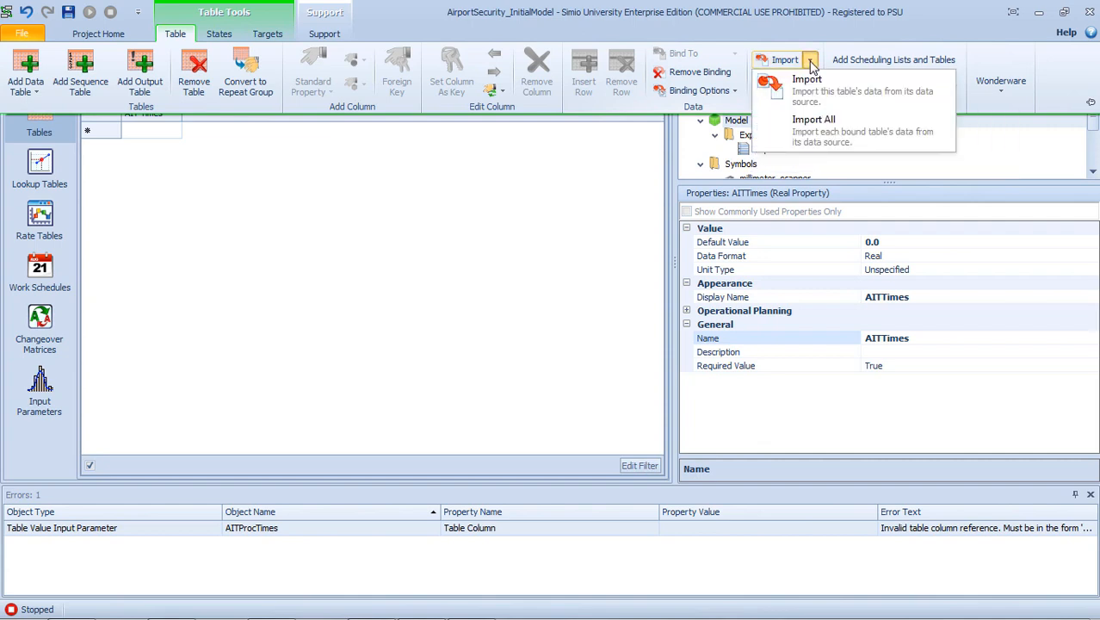
{"action": "left_click", "coordinate": [850, 97]}
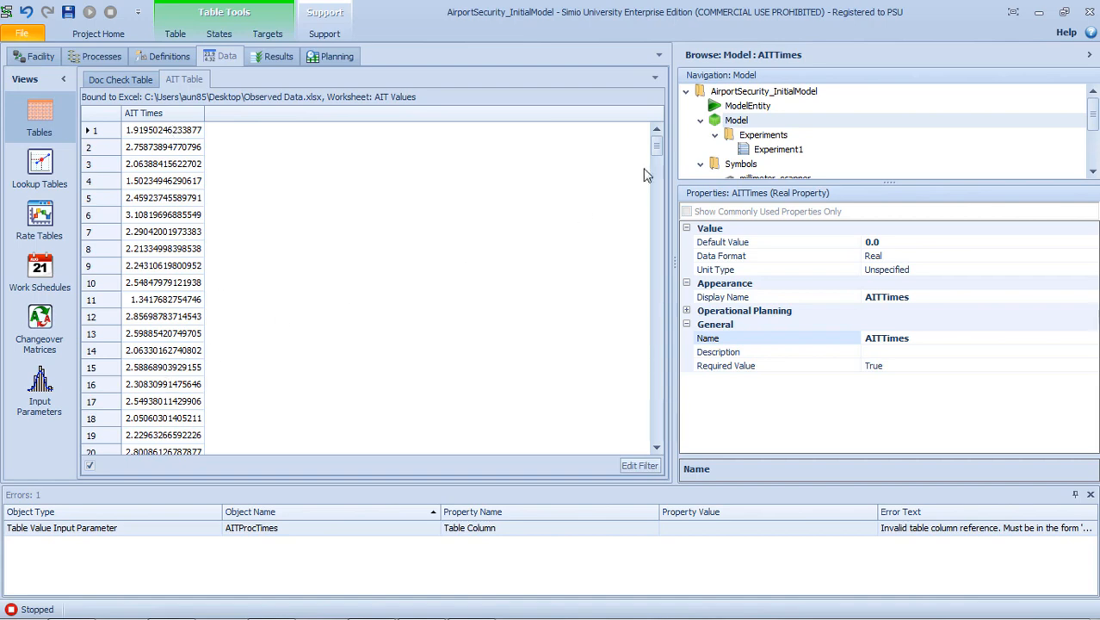
{"action": "left_click_drag", "start_coordinate": [656, 149], "coordinate": [656, 430]}
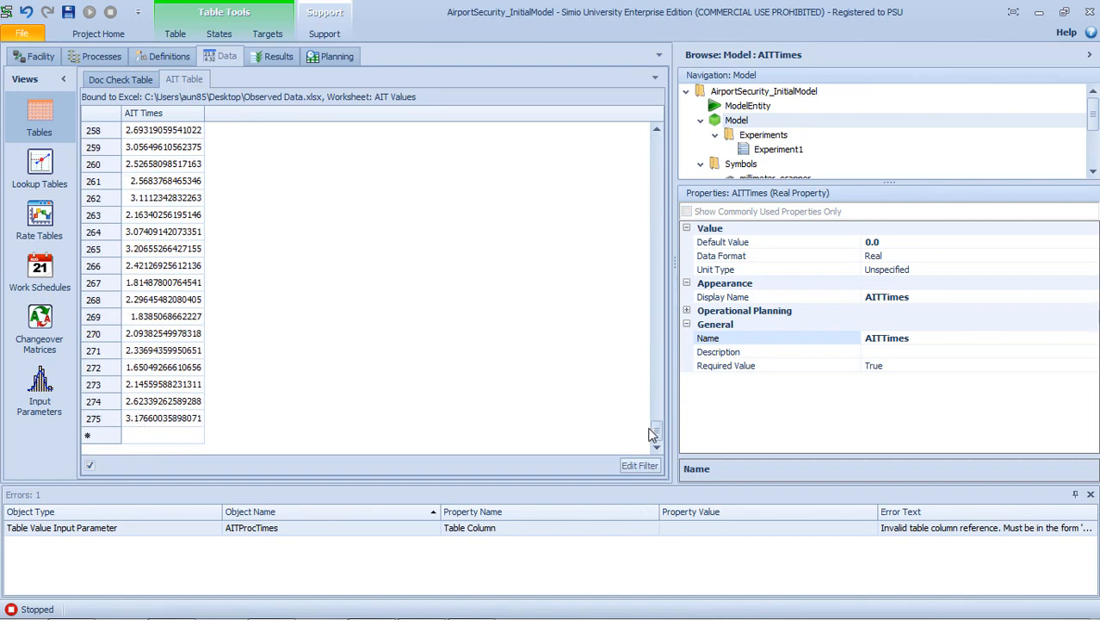
{"action": "left_click_drag", "start_coordinate": [658, 431], "coordinate": [656, 142]}
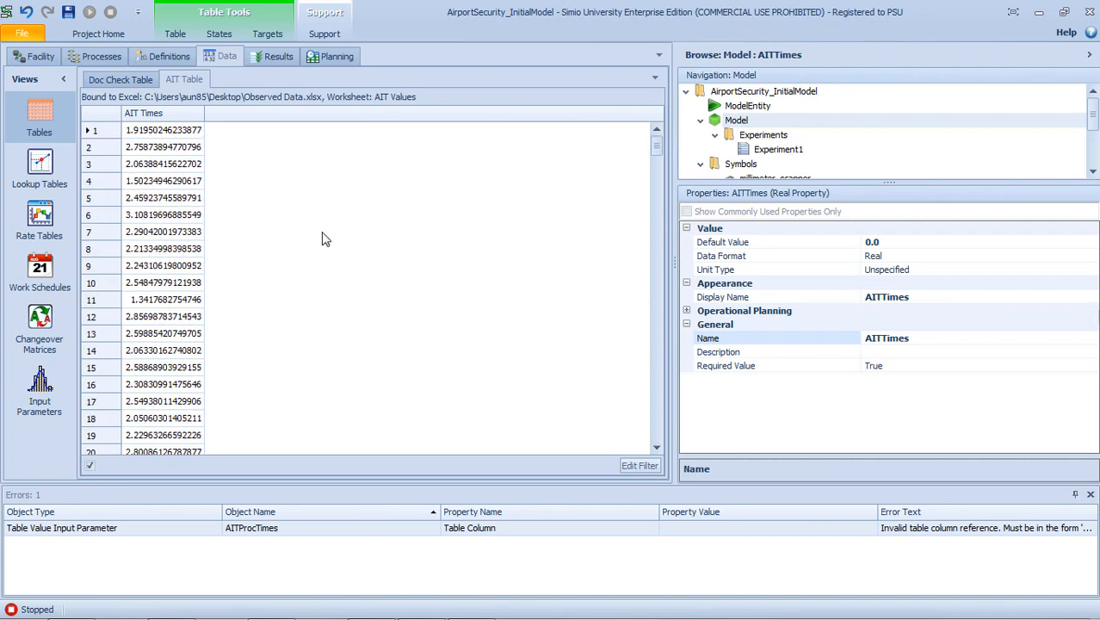
Set the Table Column of the AITProcTimes input parameter to AITTable.AITTimes.
{"action": "left_click", "coordinate": [39, 395]}
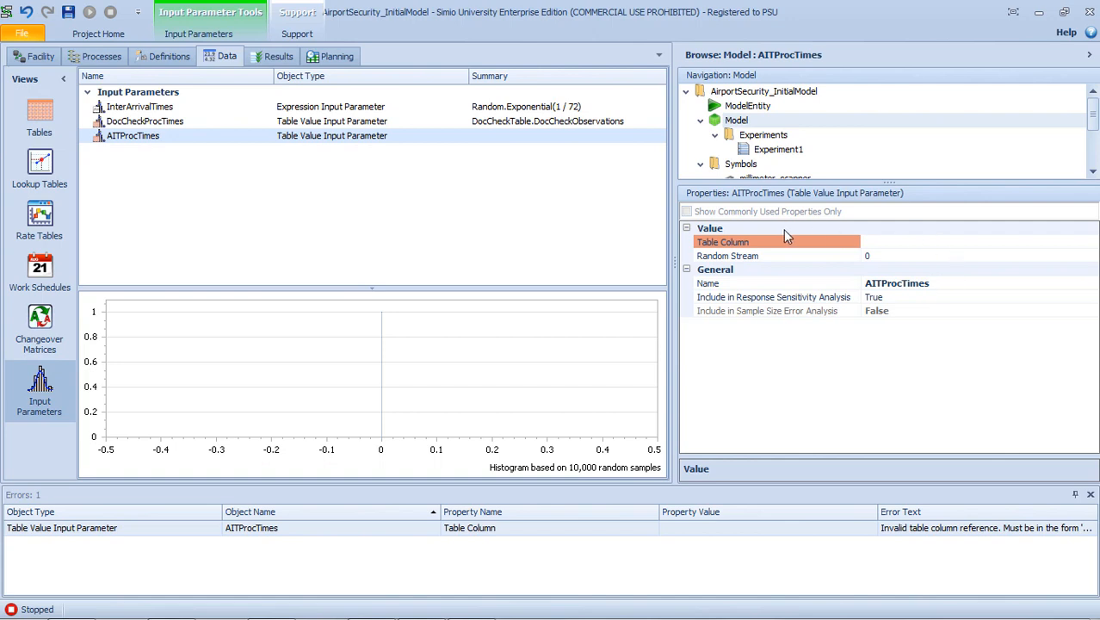
{"action": "left_click", "coordinate": [964, 249]}
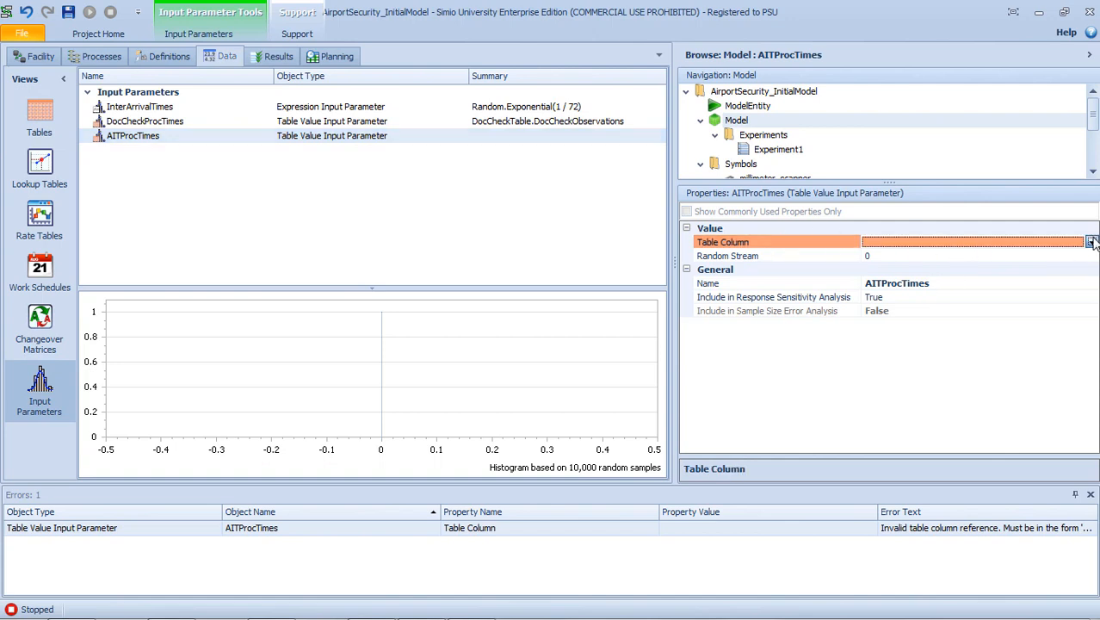
{"action": "left_click", "coordinate": [1091, 242]}
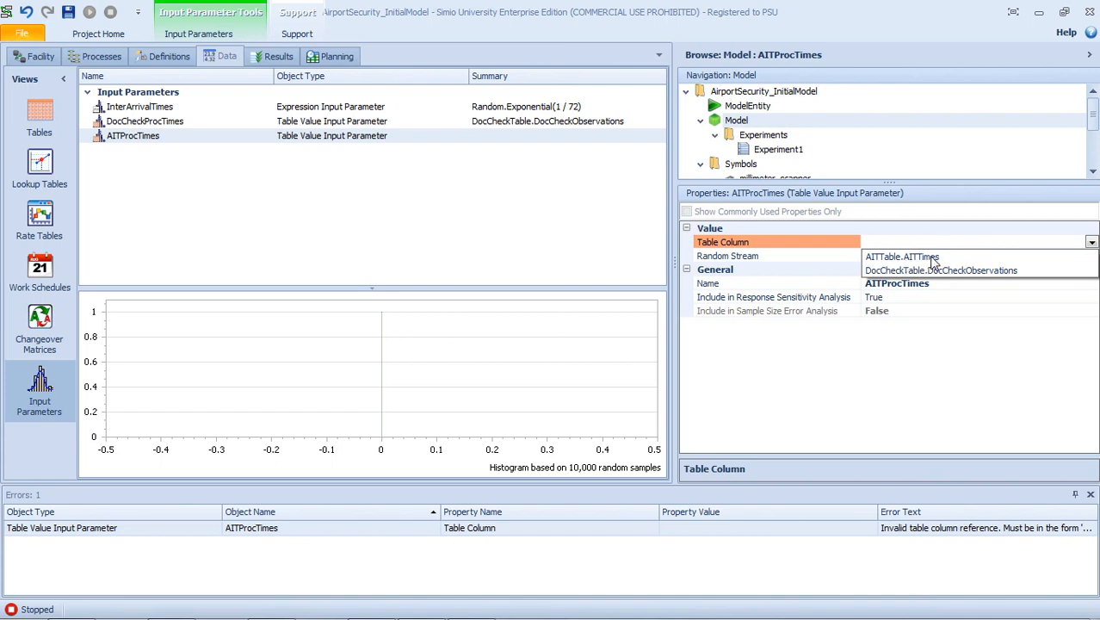
{"action": "left_click", "coordinate": [934, 259]}
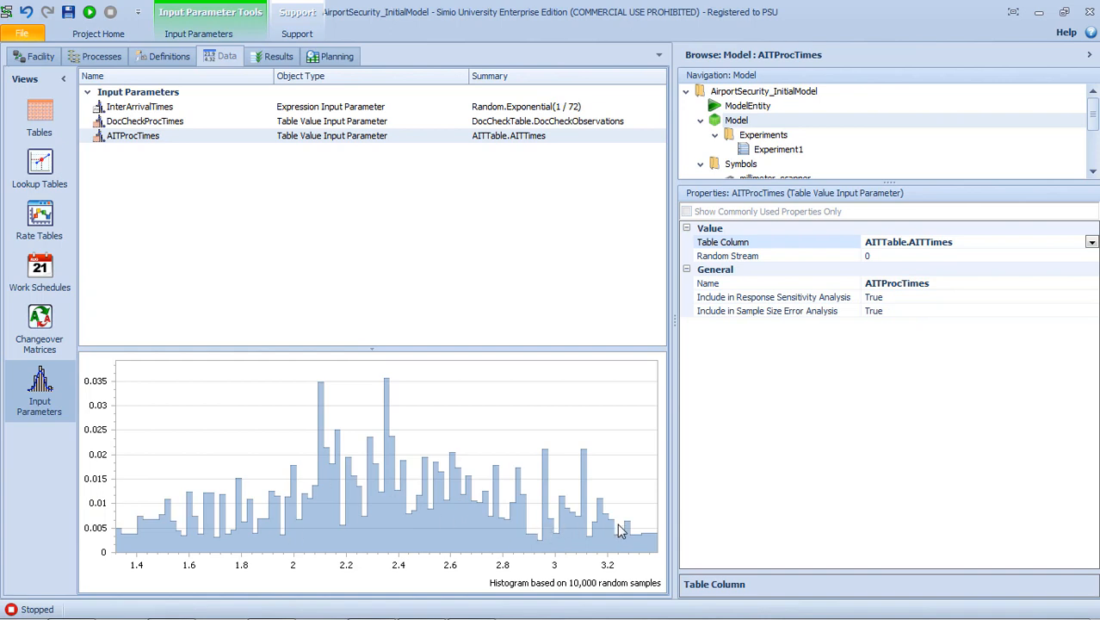
Set the AIT server's Processing Time in the facility model to the AITProcTimes input parameter.
{"action": "left_click", "coordinate": [37, 57]}
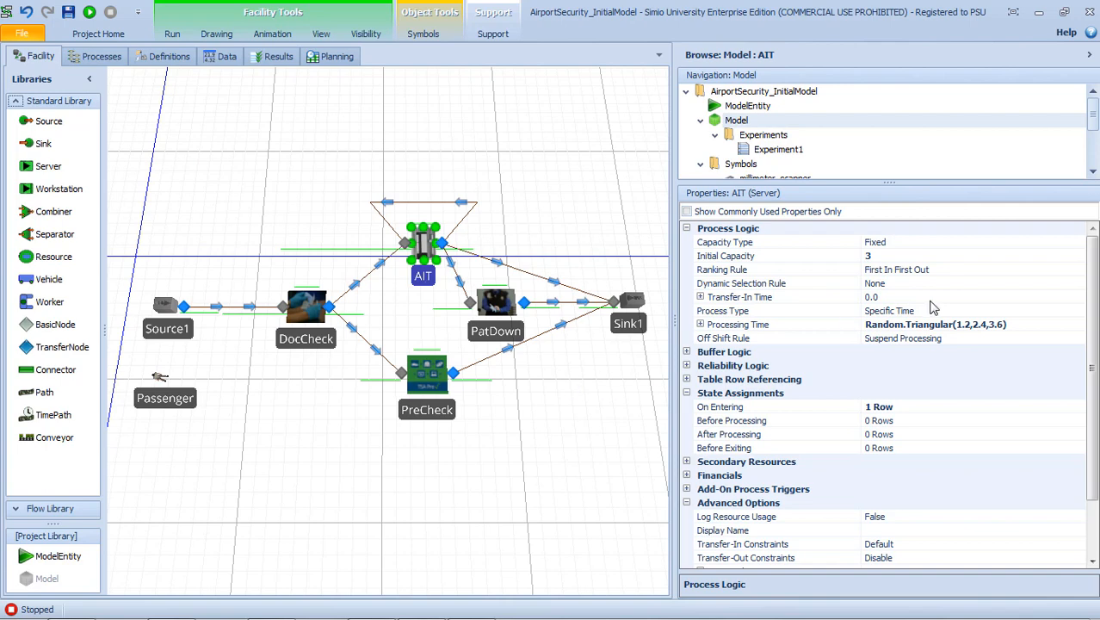
{"action": "left_click", "coordinate": [1027, 324]}
{"action": "left_click", "coordinate": [1078, 325]}
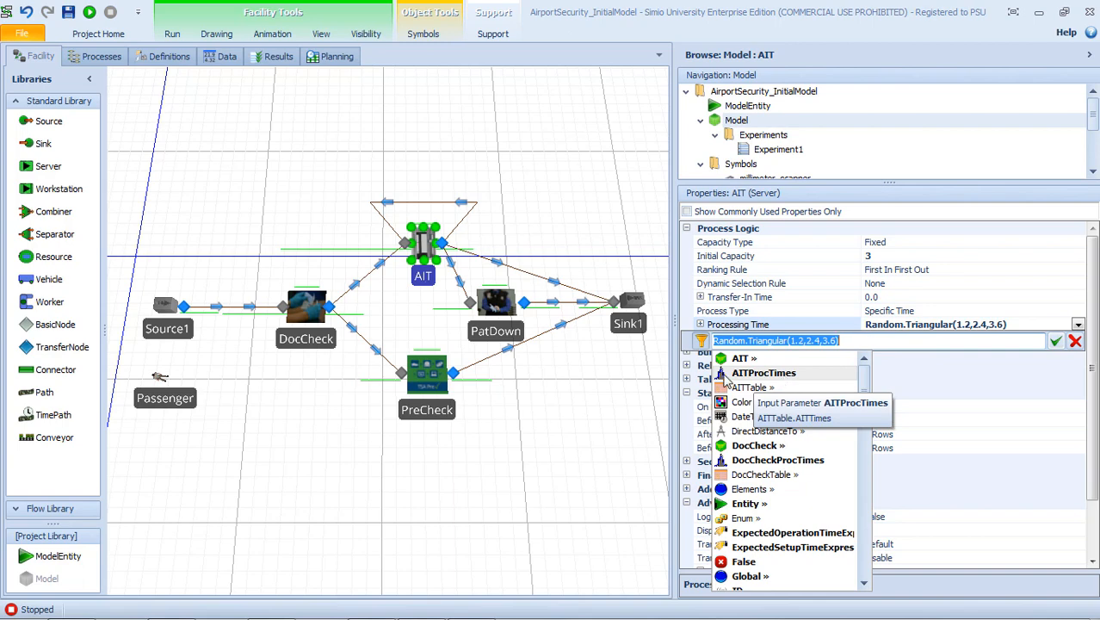
{"action": "left_click", "coordinate": [748, 374]}
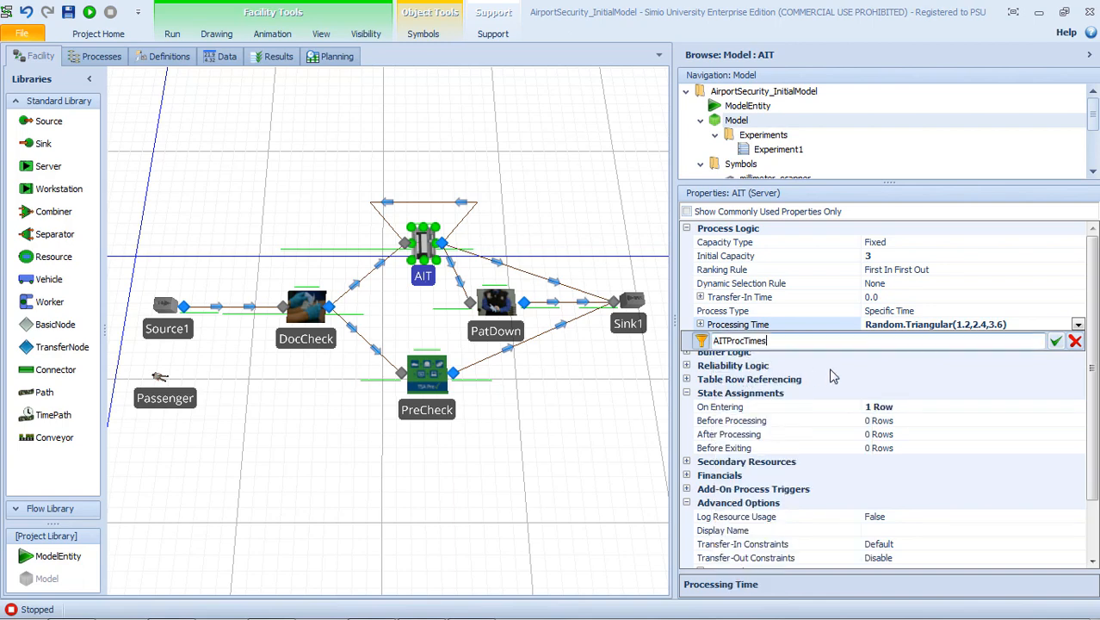
{"action": "left_click", "coordinate": [1056, 341]}
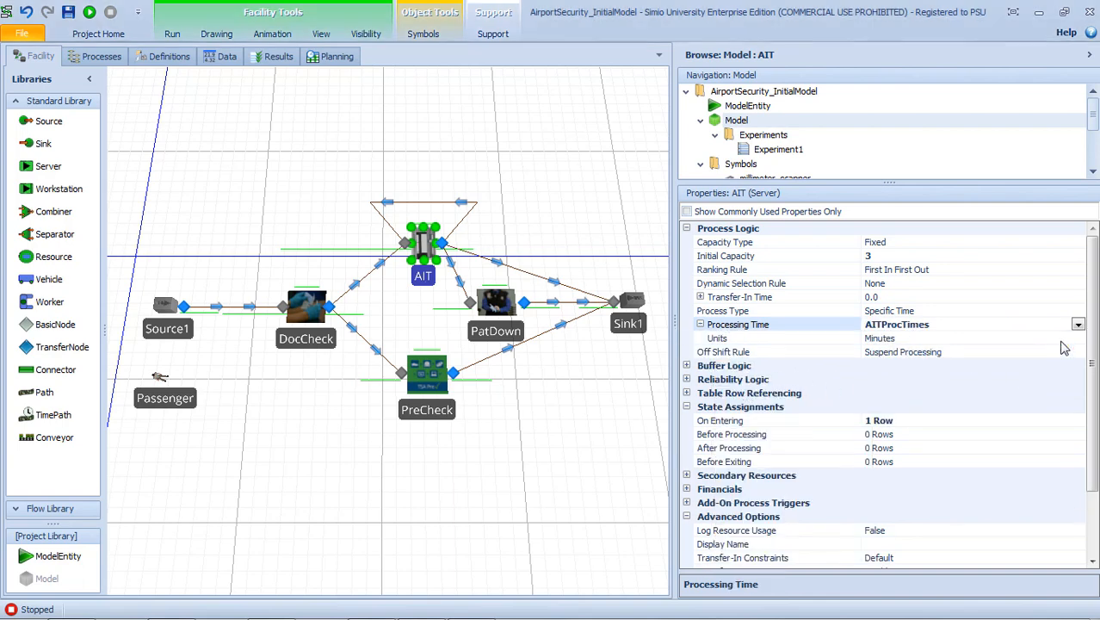
{"action": "left_click", "coordinate": [611, 462]}
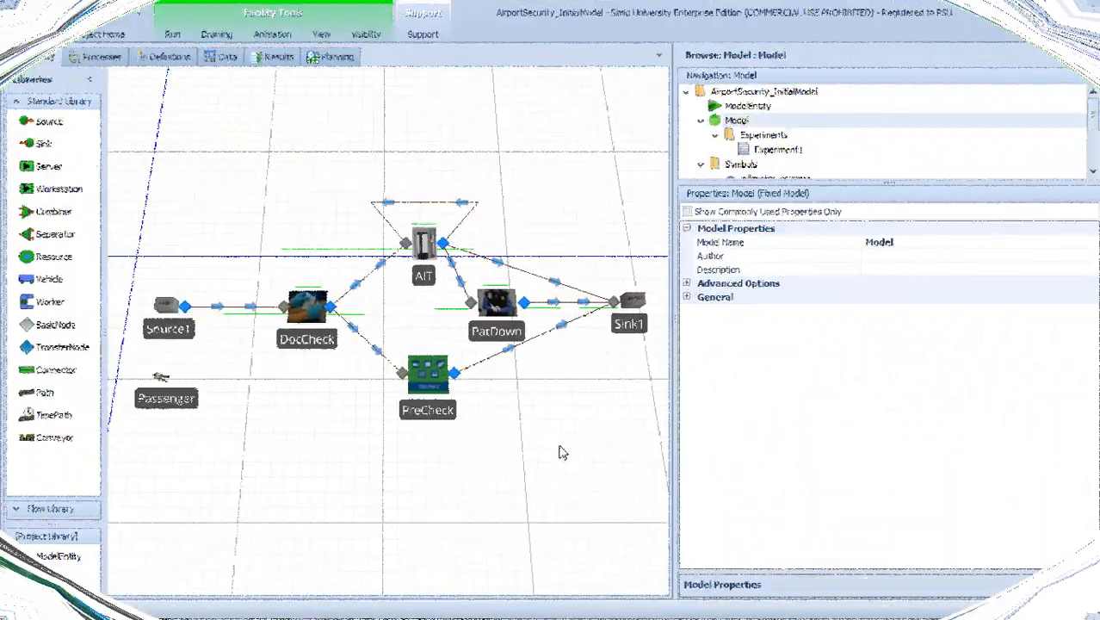
Check the PatDown server's Processing Time expression and its units.
{"action": "left_click", "coordinate": [500, 308]}
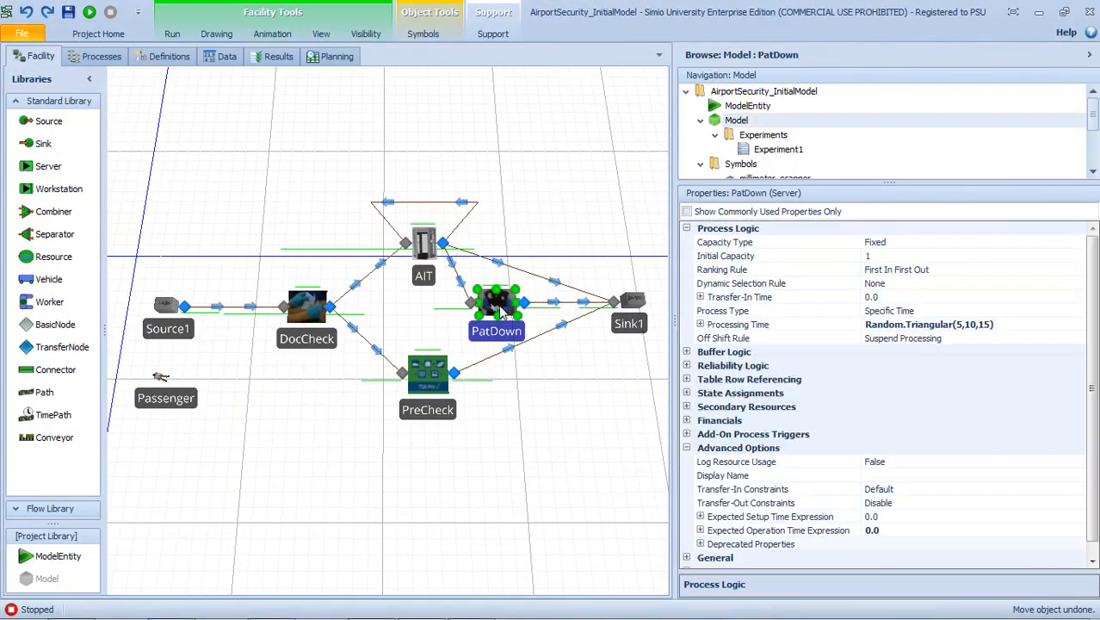
{"action": "left_click", "coordinate": [704, 326]}
{"action": "left_click", "coordinate": [701, 325]}
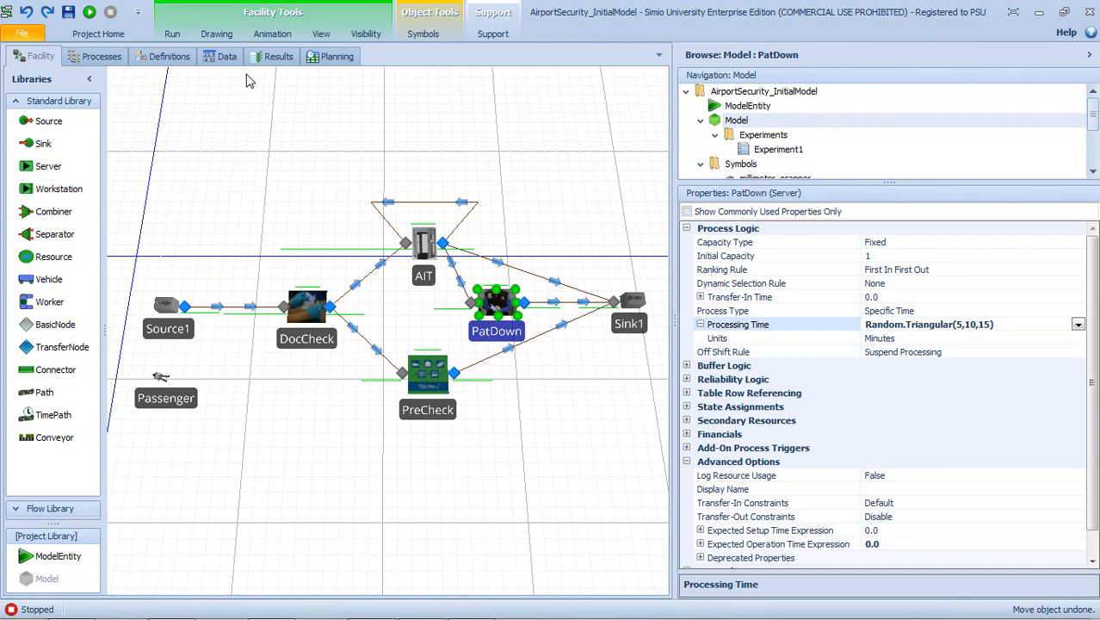
Add a Distribution input parameter to the model and name it PatDownProcTimes.
{"action": "left_click", "coordinate": [225, 58]}
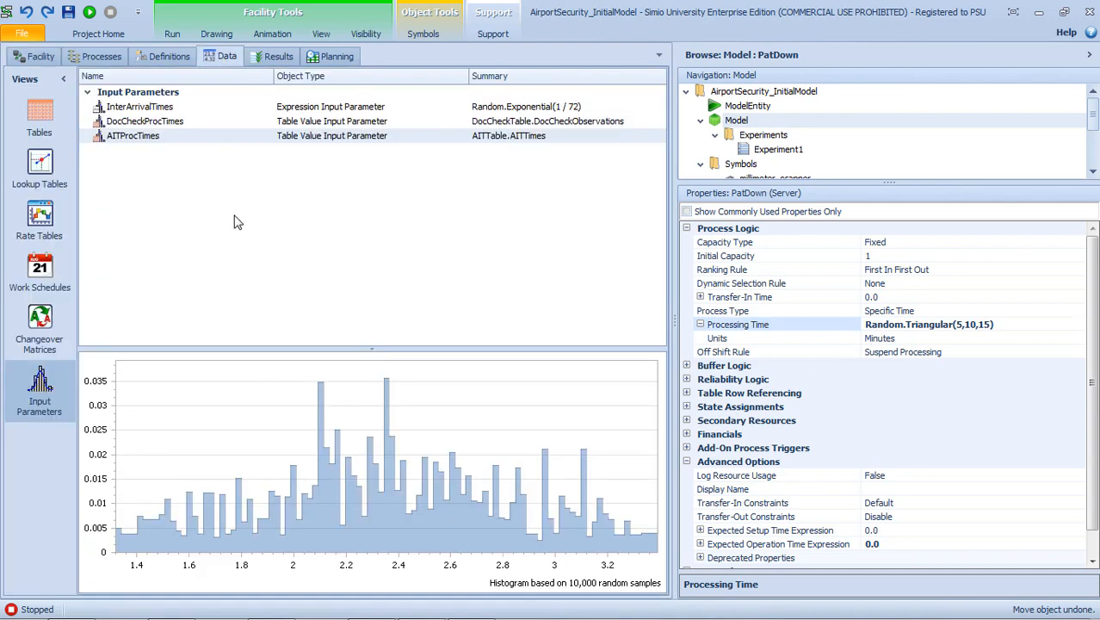
{"action": "left_click", "coordinate": [54, 397]}
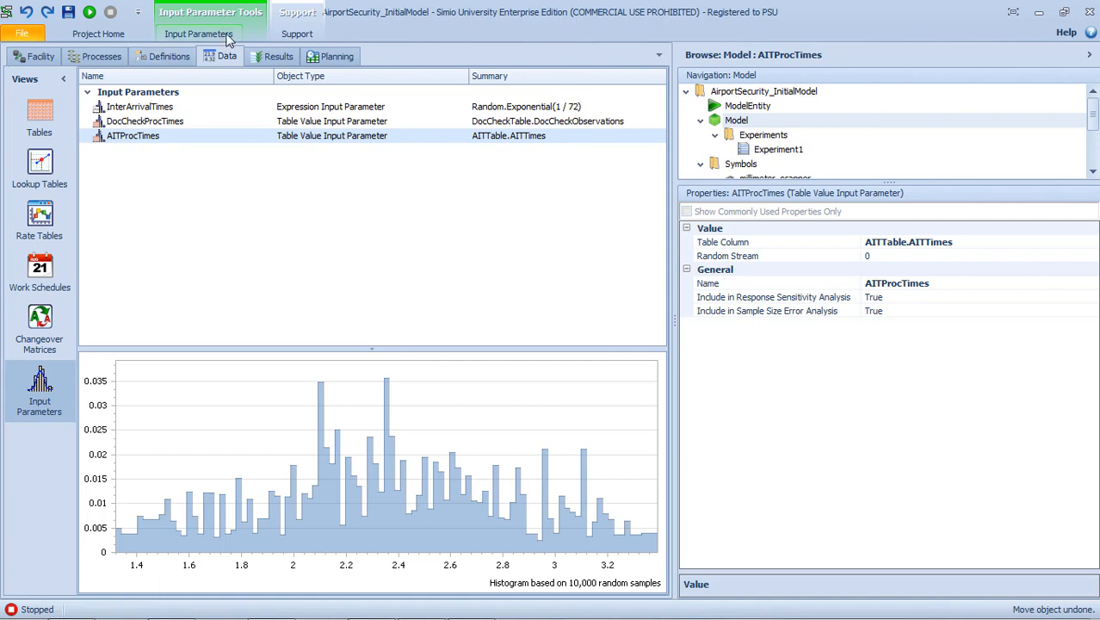
{"action": "left_click", "coordinate": [199, 34]}
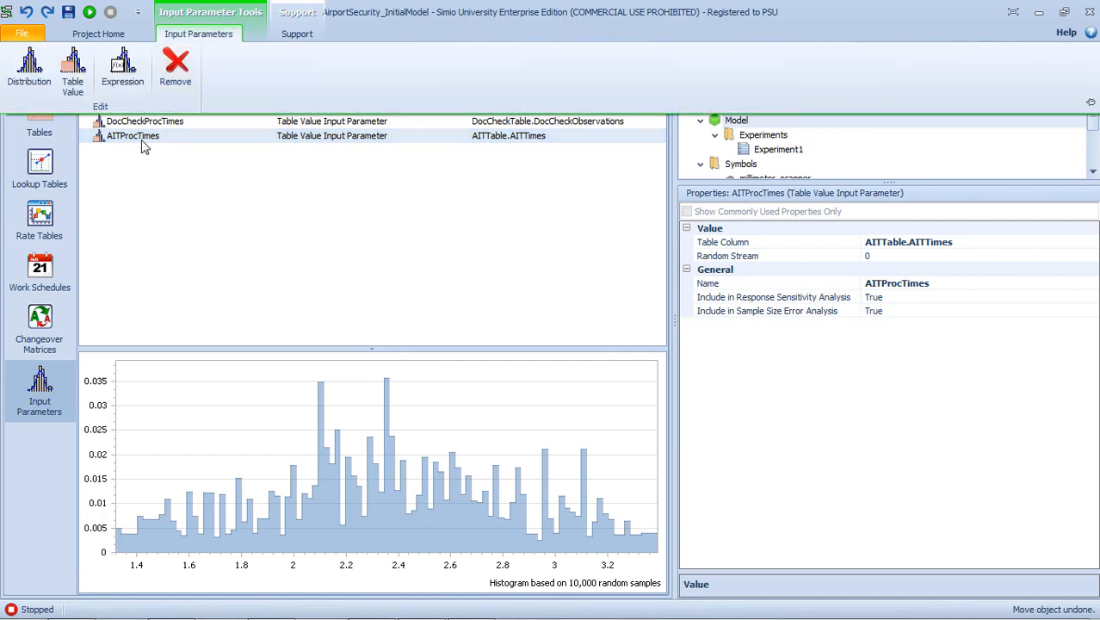
{"action": "left_click", "coordinate": [31, 76]}
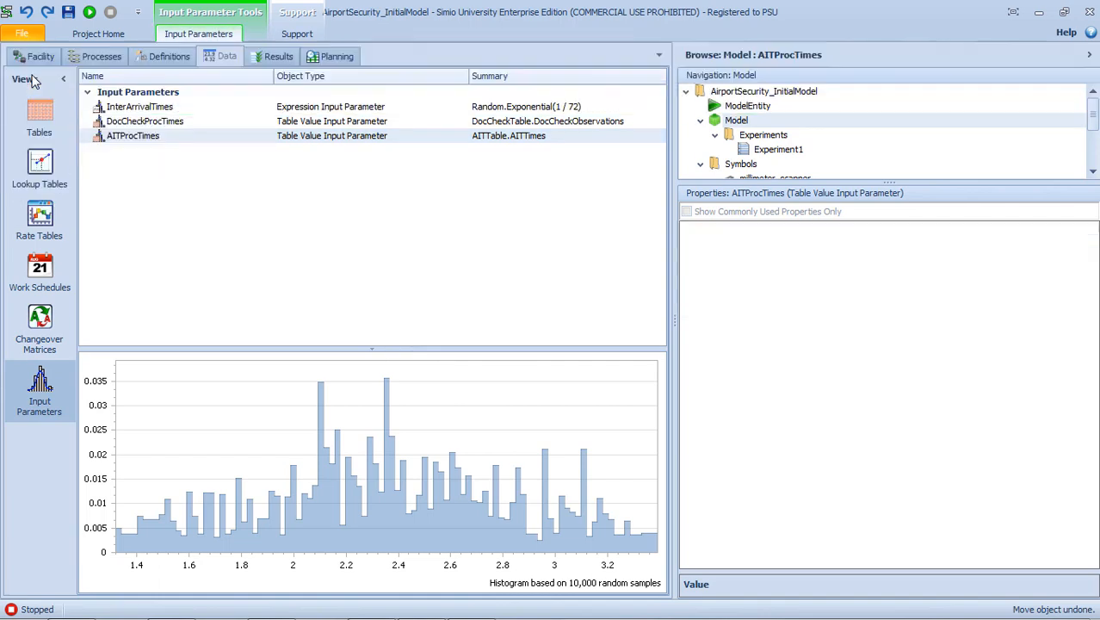
{"action": "left_click", "coordinate": [181, 153]}
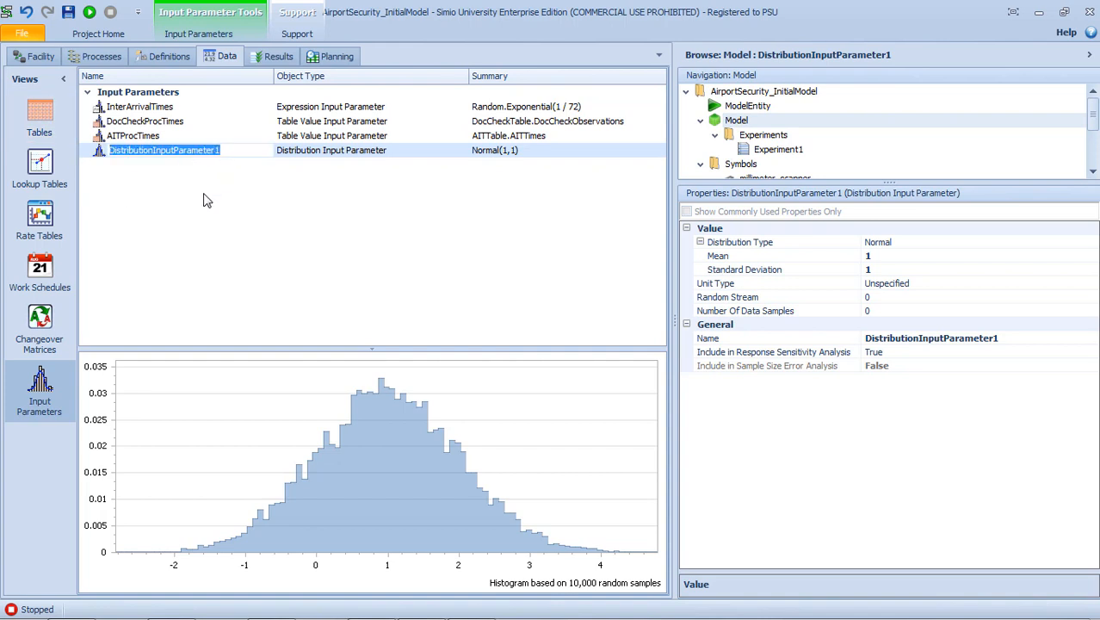
{"action": "type", "text": "O"}
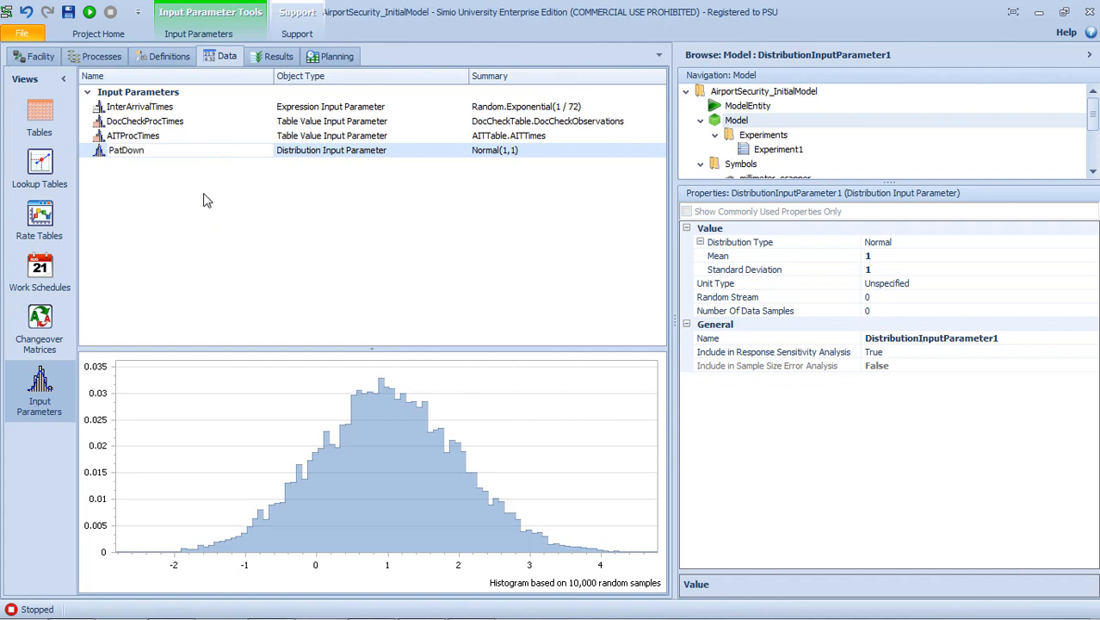
{"action": "type", "text": "atDownProcTimes"}
{"action": "key", "text": "Return"}
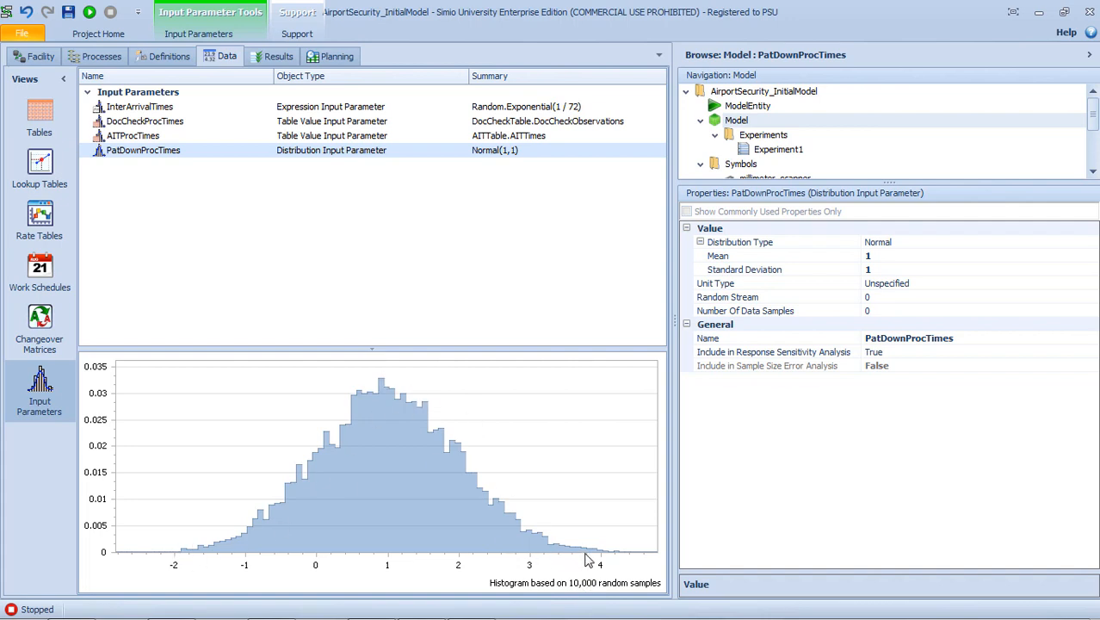
Set the distribution type of PatDownProcTimes to Triangular.
{"action": "left_click", "coordinate": [923, 244]}
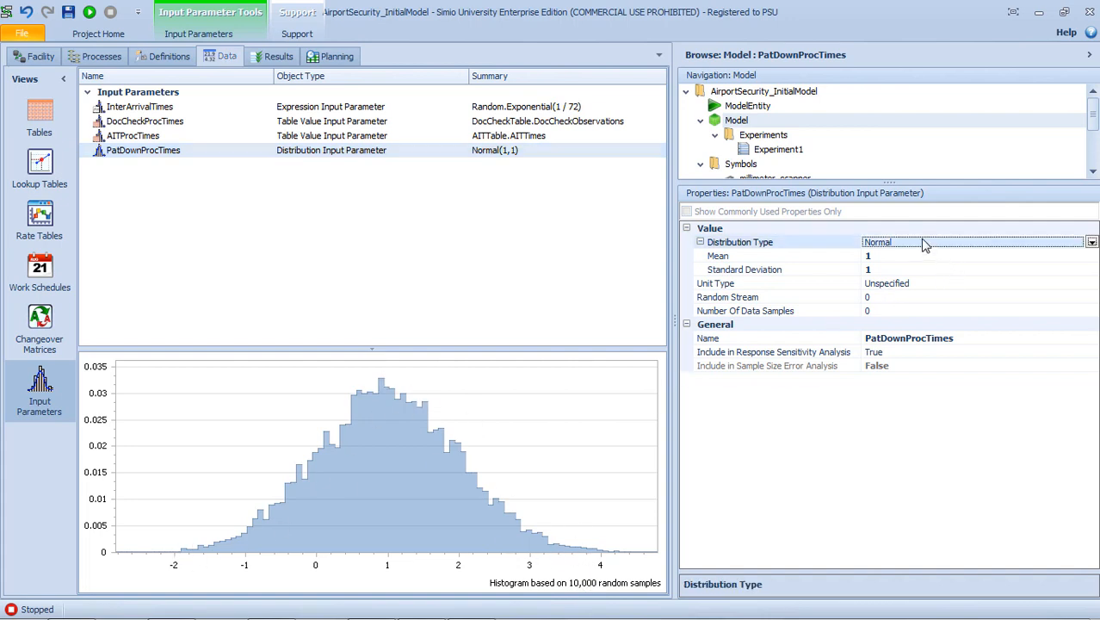
{"action": "left_click", "coordinate": [1092, 245]}
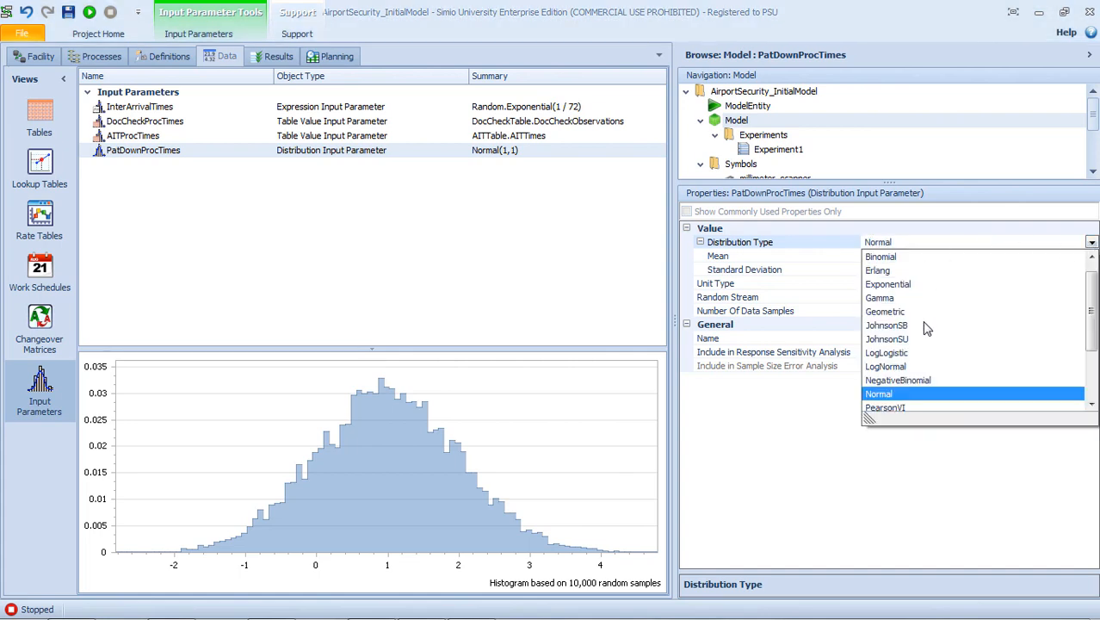
{"action": "scroll", "coordinate": [898, 379], "scroll_direction": "down", "scroll_amount": 1}
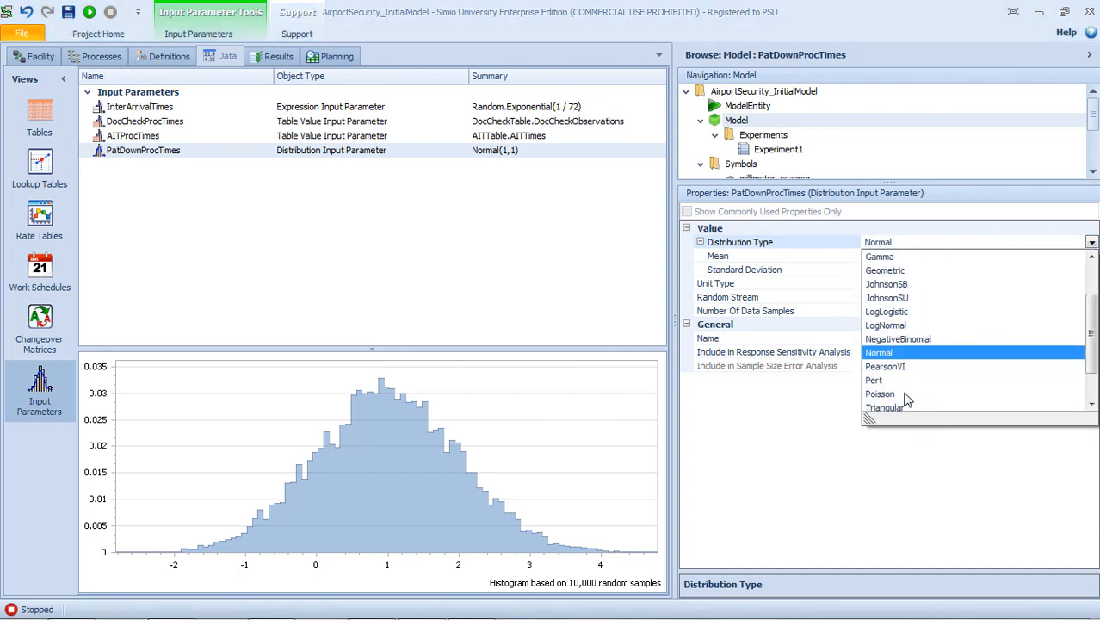
{"action": "scroll", "coordinate": [906, 398], "scroll_direction": "down", "scroll_amount": 1}
{"action": "left_click", "coordinate": [895, 366]}
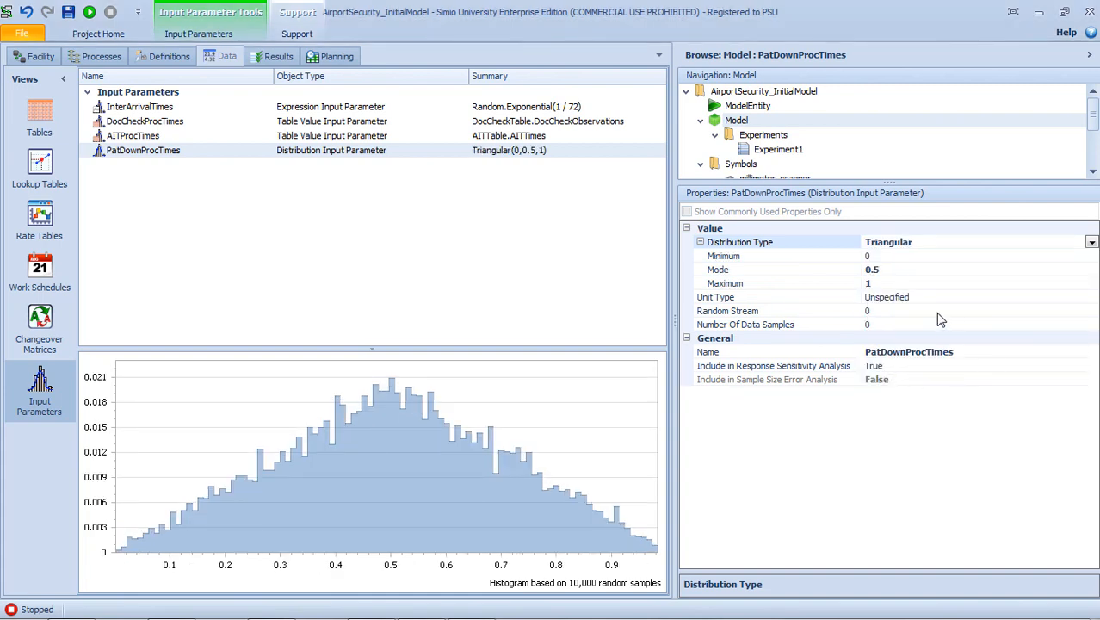
Set the triangular distribution of PatDownProcTimes to minimum 5, mode 10 and maximum 15.
{"action": "left_click", "coordinate": [884, 256]}
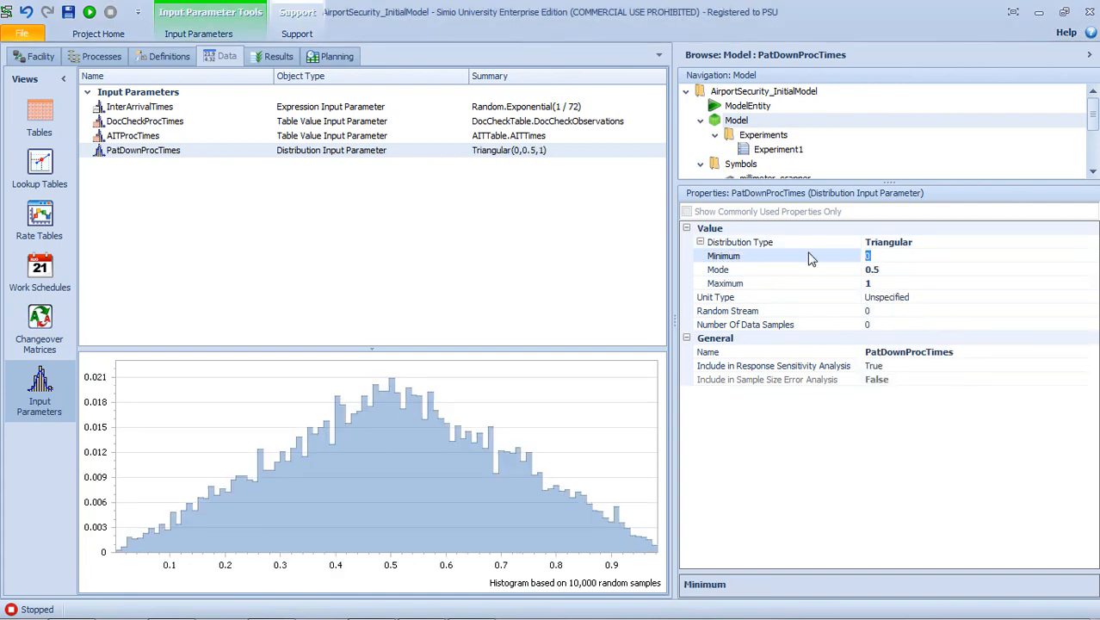
{"action": "type", "text": "5"}
{"action": "left_click", "coordinate": [888, 272]}
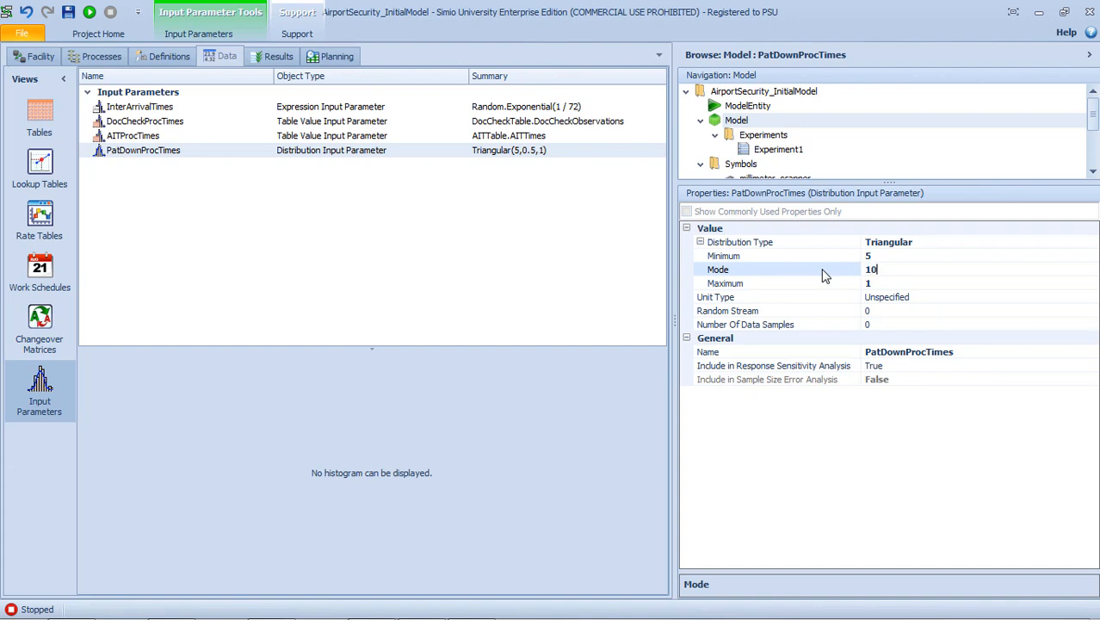
{"action": "left_click", "coordinate": [871, 284]}
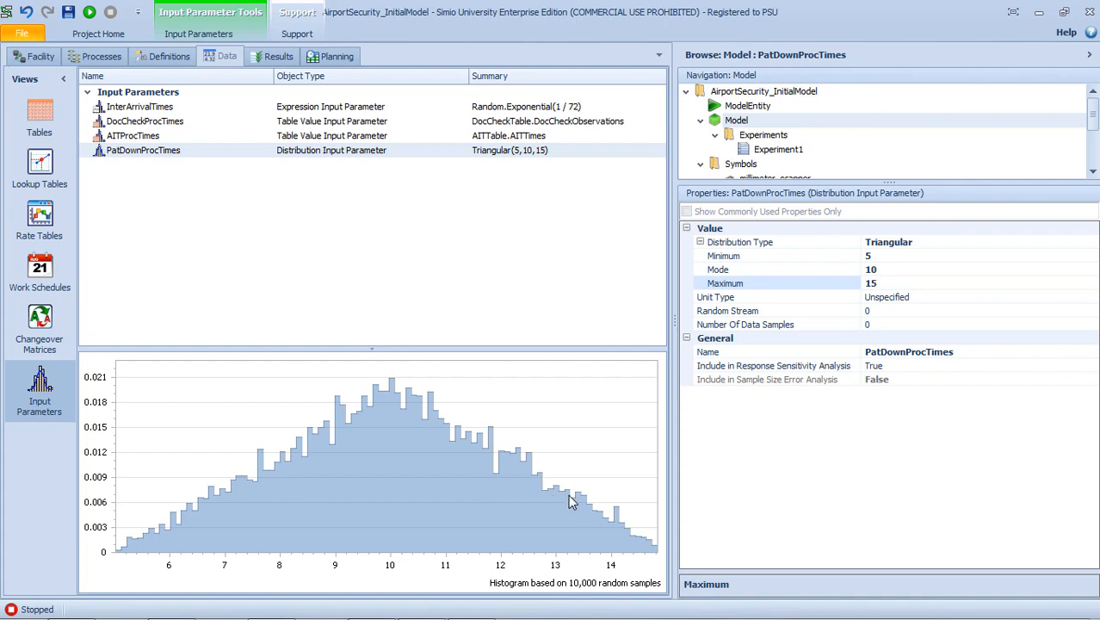
Set the number of data samples for the PatDownProcTimes input parameter to 35.
{"action": "left_click", "coordinate": [757, 326]}
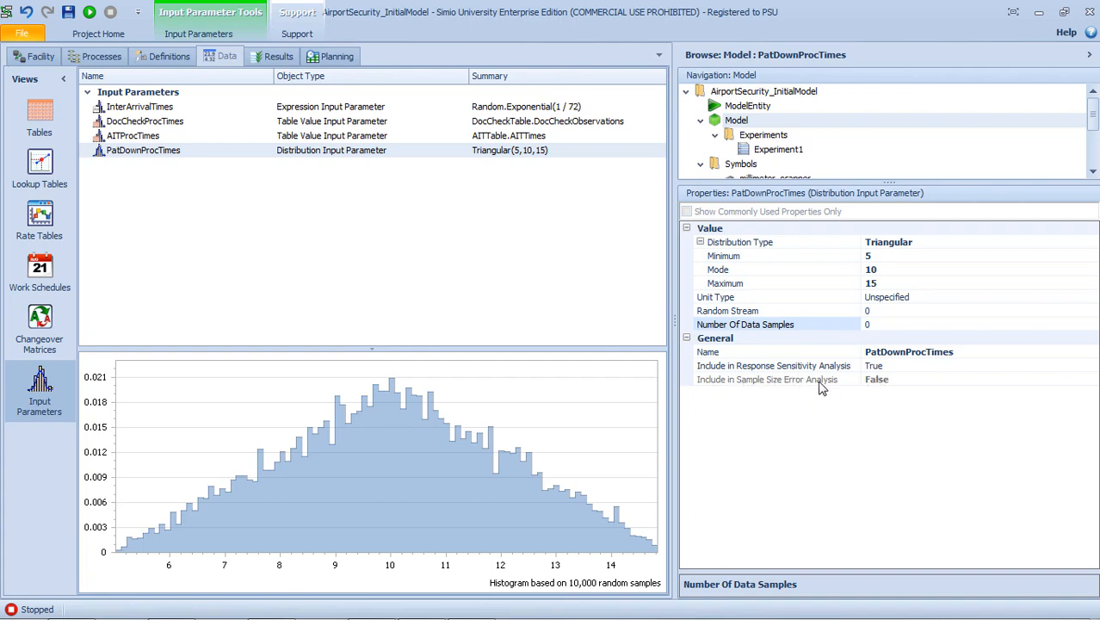
{"action": "double_click", "coordinate": [889, 328]}
{"action": "type", "text": "35"}
{"action": "left_click", "coordinate": [903, 491]}
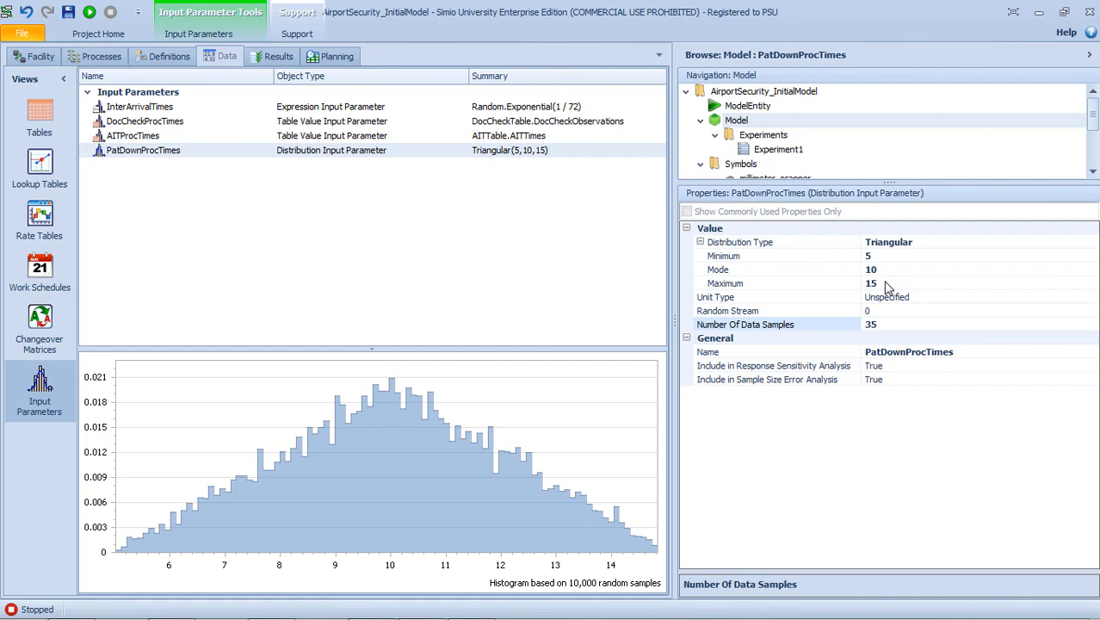
Set the PatDown server's Processing Time to the PatDownProcTimes input parameter.
{"action": "left_click", "coordinate": [39, 57]}
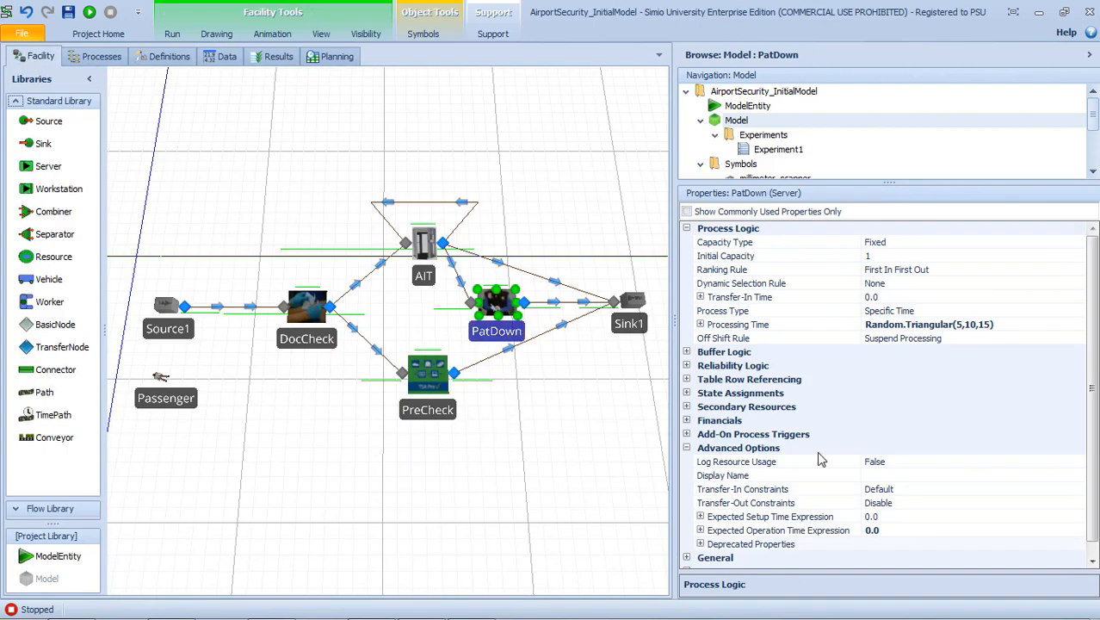
{"action": "left_click", "coordinate": [1020, 324]}
{"action": "left_click", "coordinate": [1079, 326]}
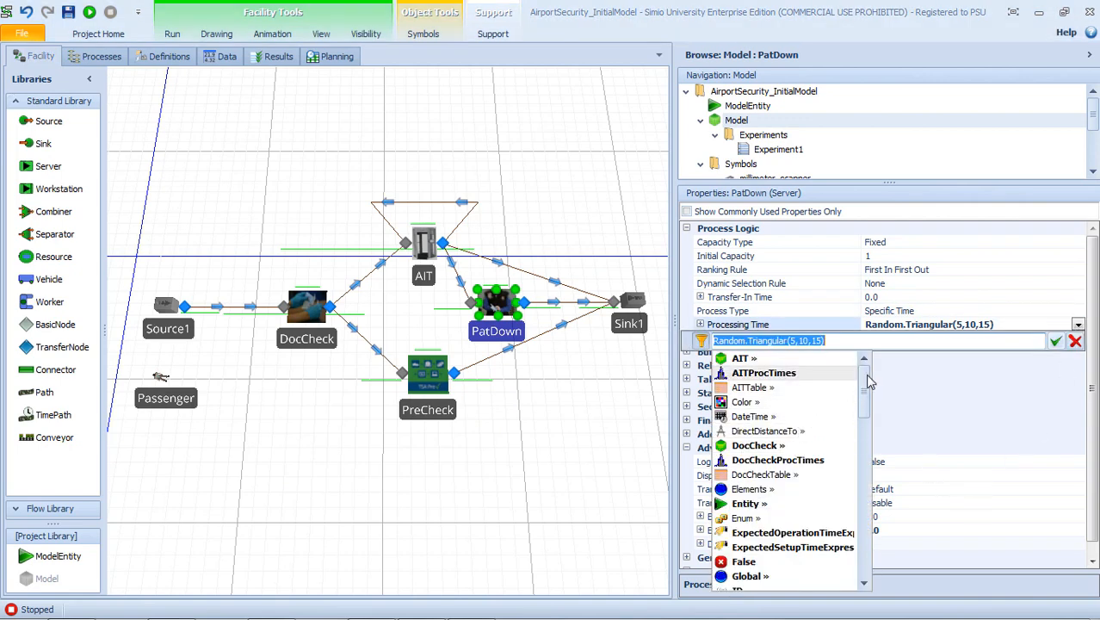
{"action": "left_click_drag", "start_coordinate": [870, 382], "coordinate": [870, 506]}
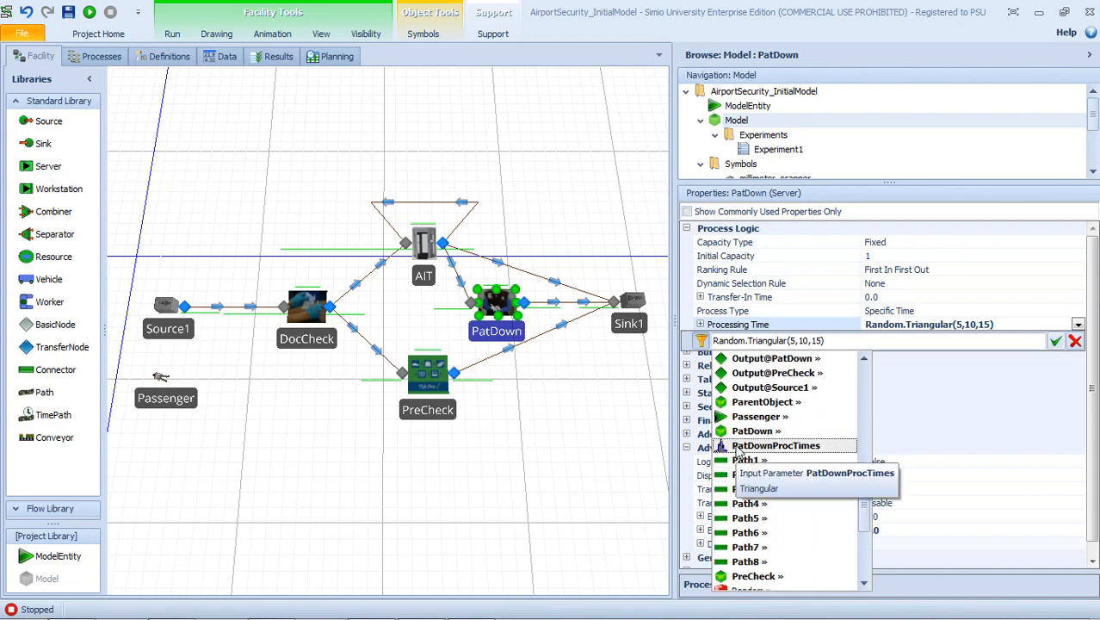
{"action": "left_click", "coordinate": [738, 446]}
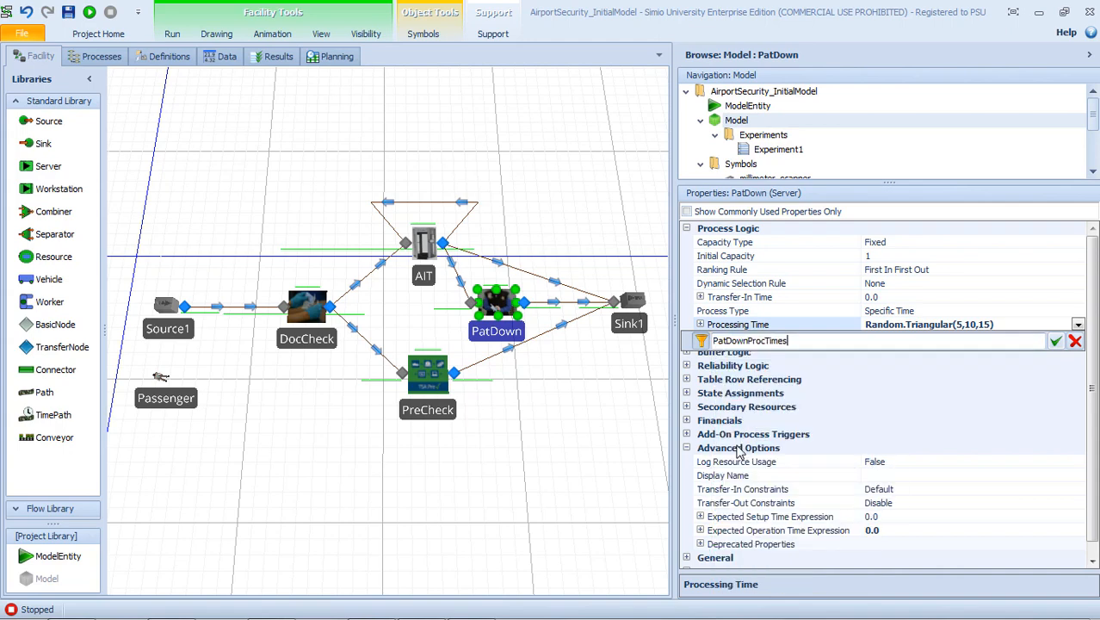
{"action": "left_click", "coordinate": [1056, 343]}
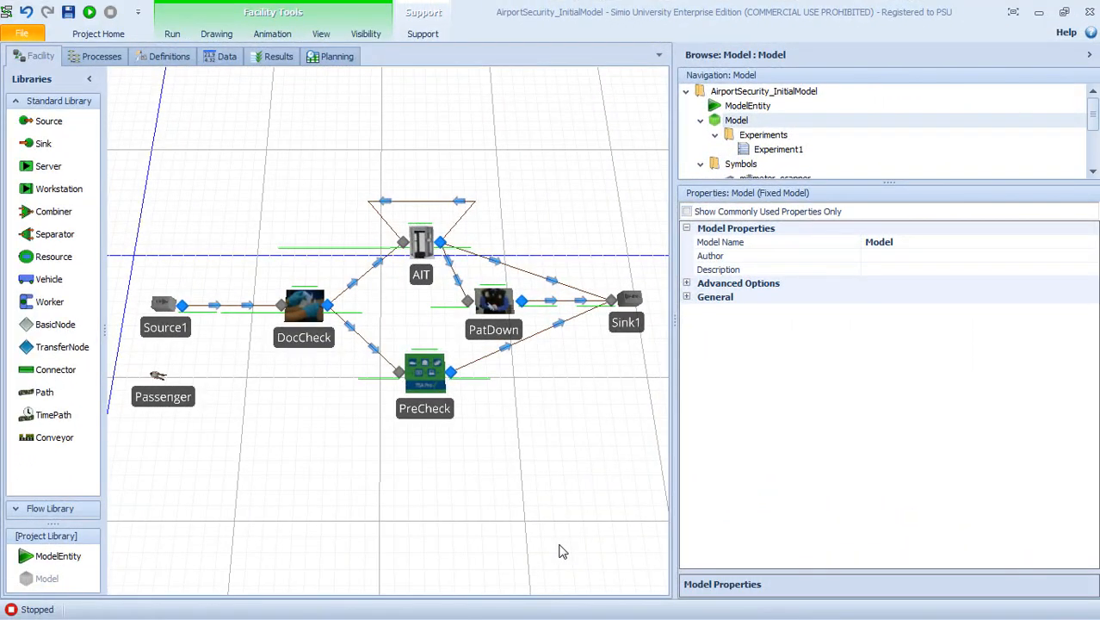
Check the PreCheck server's Processing Time expression.
{"action": "left_click", "coordinate": [433, 385]}
{"action": "left_click", "coordinate": [433, 385]}
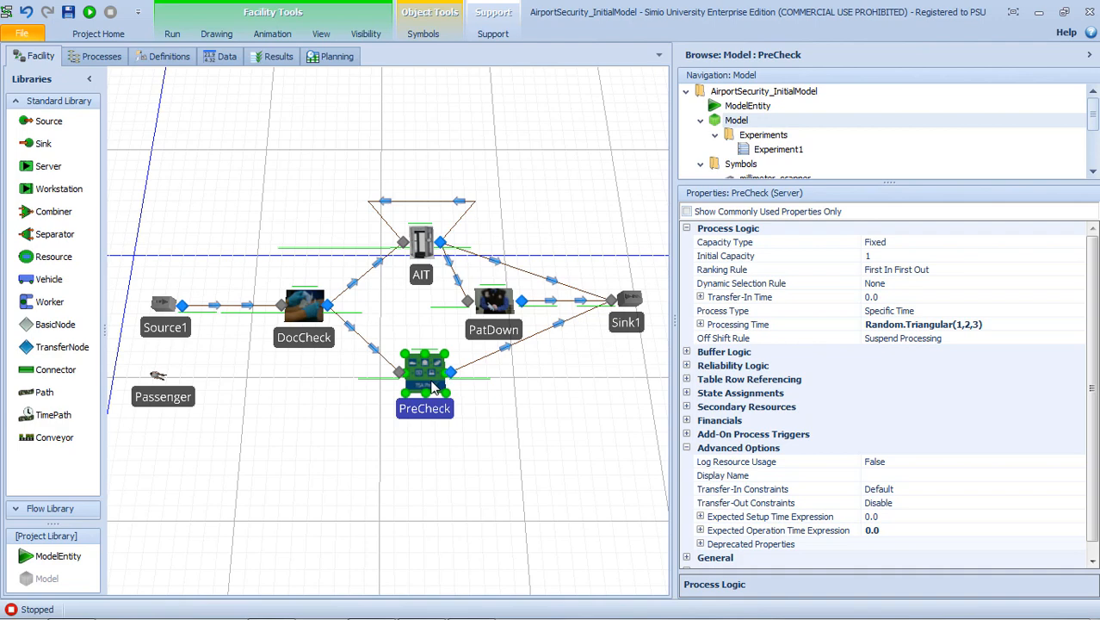
{"action": "left_click", "coordinate": [999, 326]}
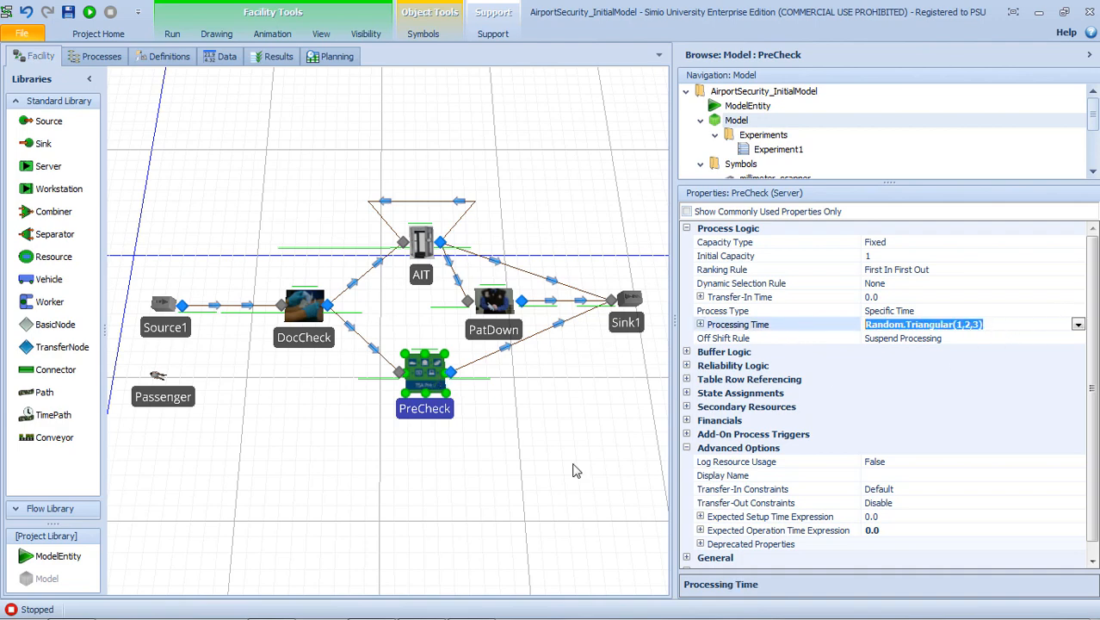
{"action": "left_click", "coordinate": [542, 479]}
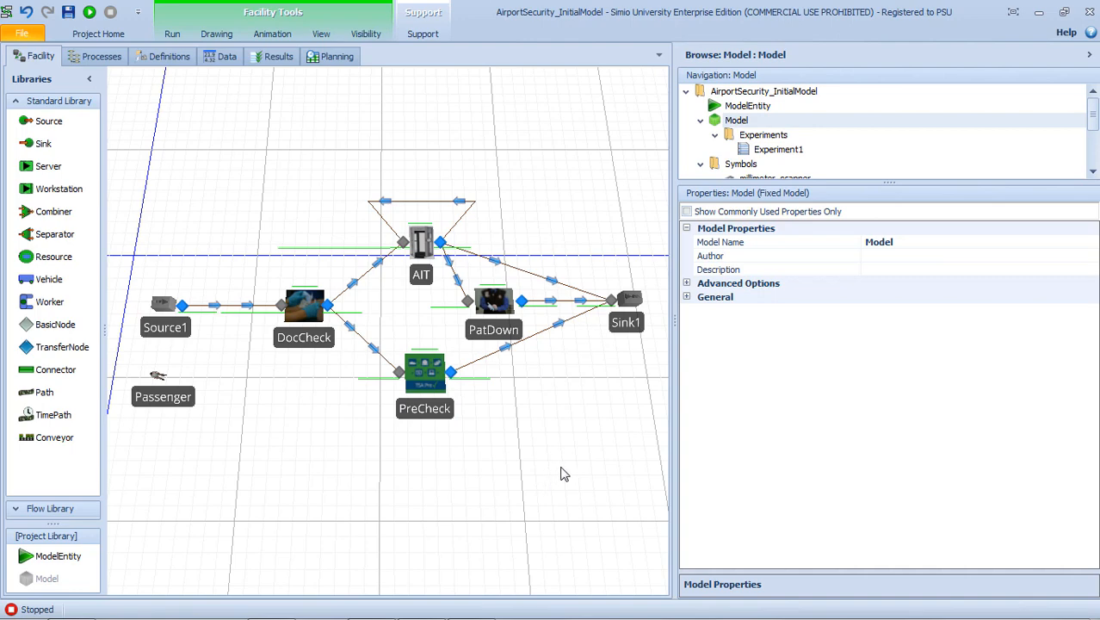
Add an Expression input parameter named PreCheckTimes with the expression Random.Triangular(1, 2, 3).
{"action": "left_click", "coordinate": [223, 61]}
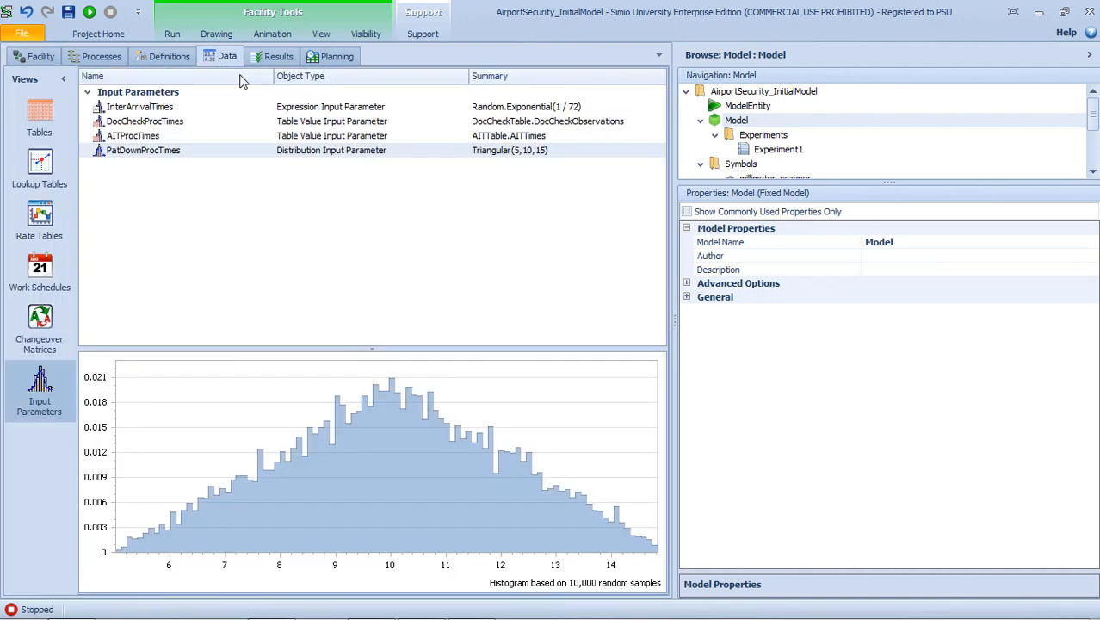
{"action": "left_click", "coordinate": [35, 398]}
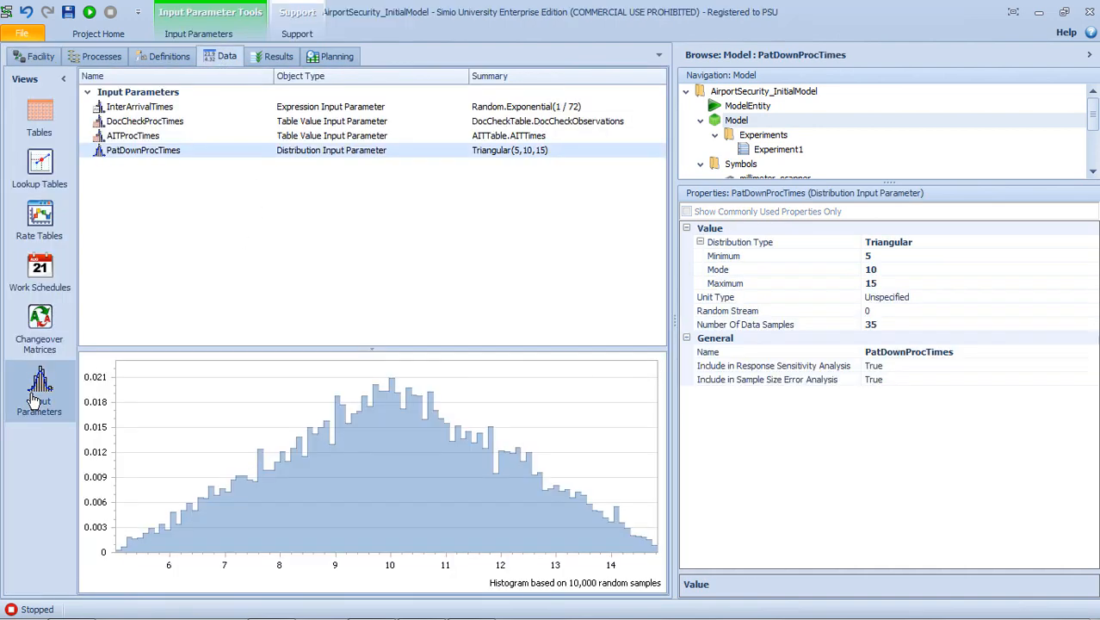
{"action": "left_click", "coordinate": [196, 33]}
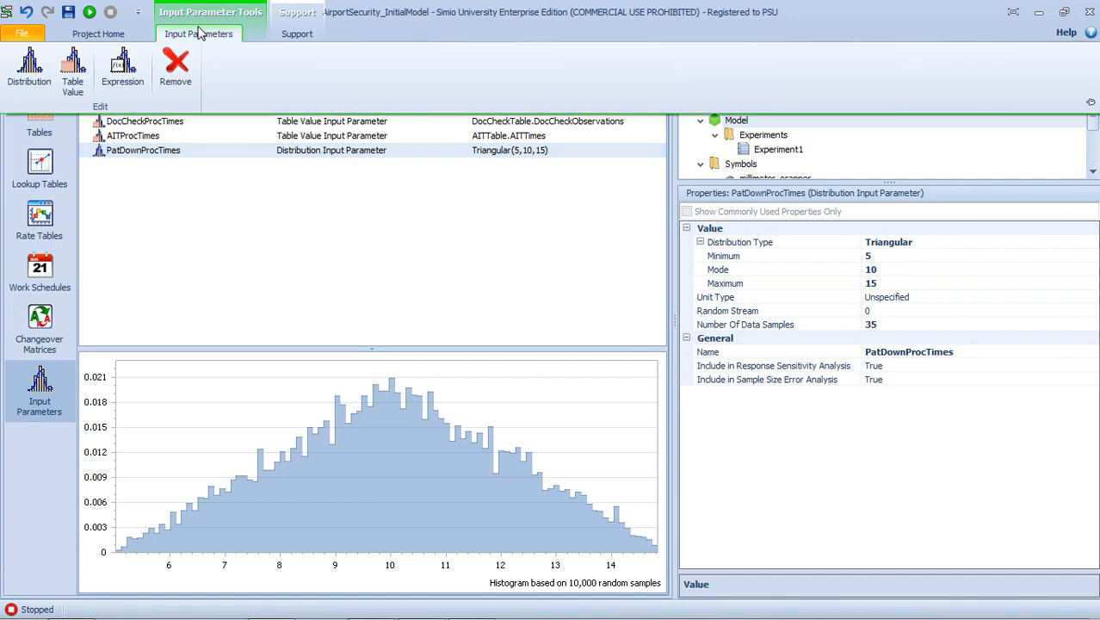
{"action": "left_click", "coordinate": [123, 69]}
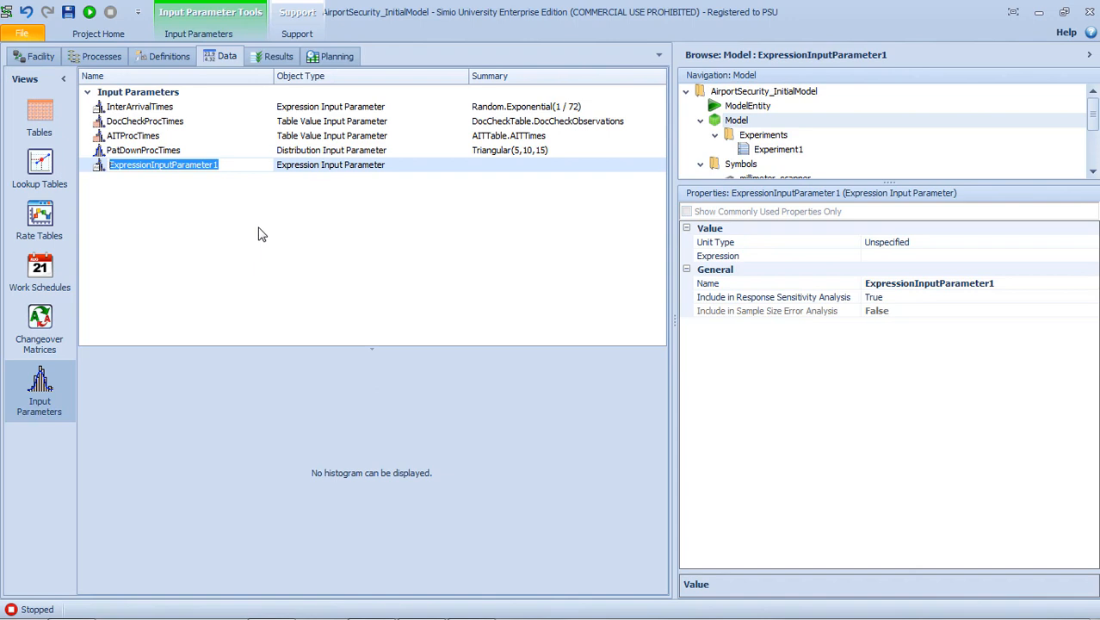
{"action": "type", "text": "PreCheckTimes"}
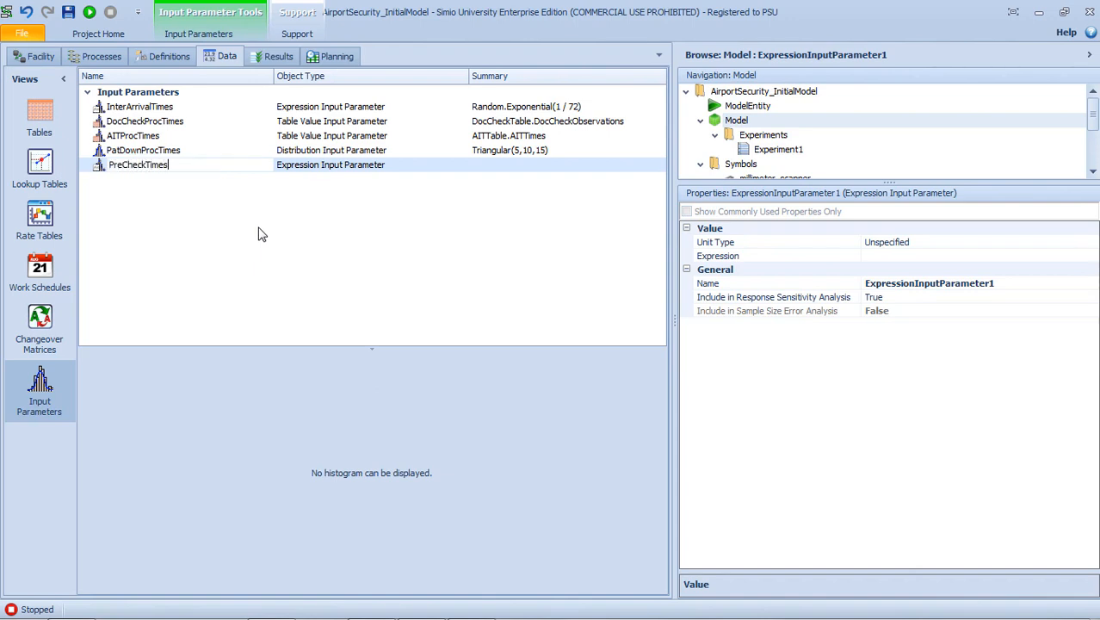
{"action": "key", "text": "Return"}
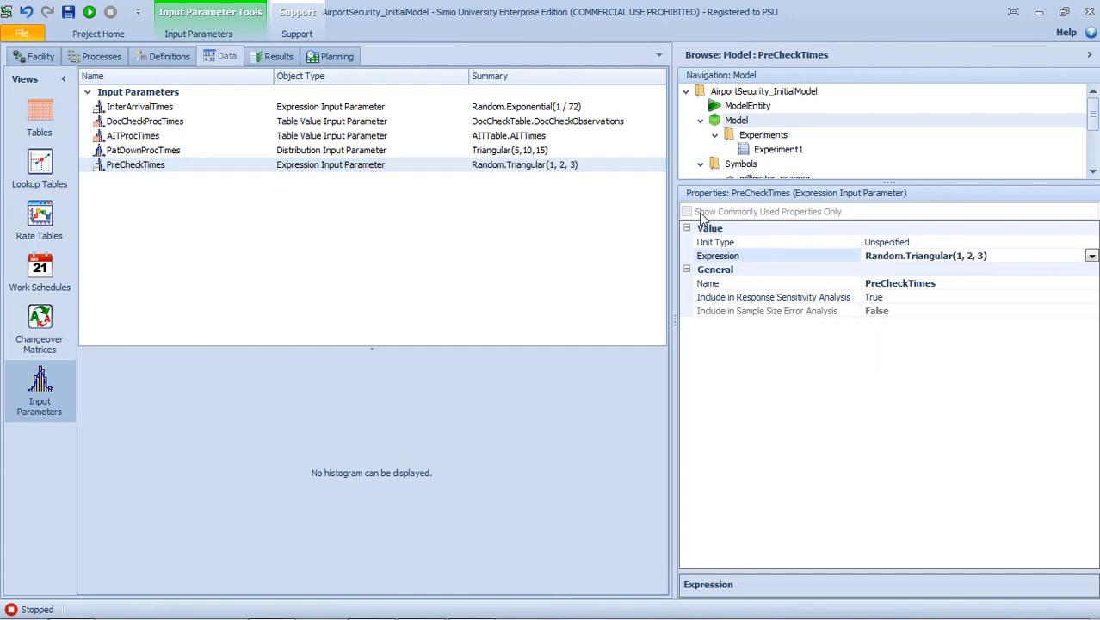
Set the PreCheck server's Processing Time to the PreCheckTimes input parameter.
{"action": "left_click", "coordinate": [34, 58]}
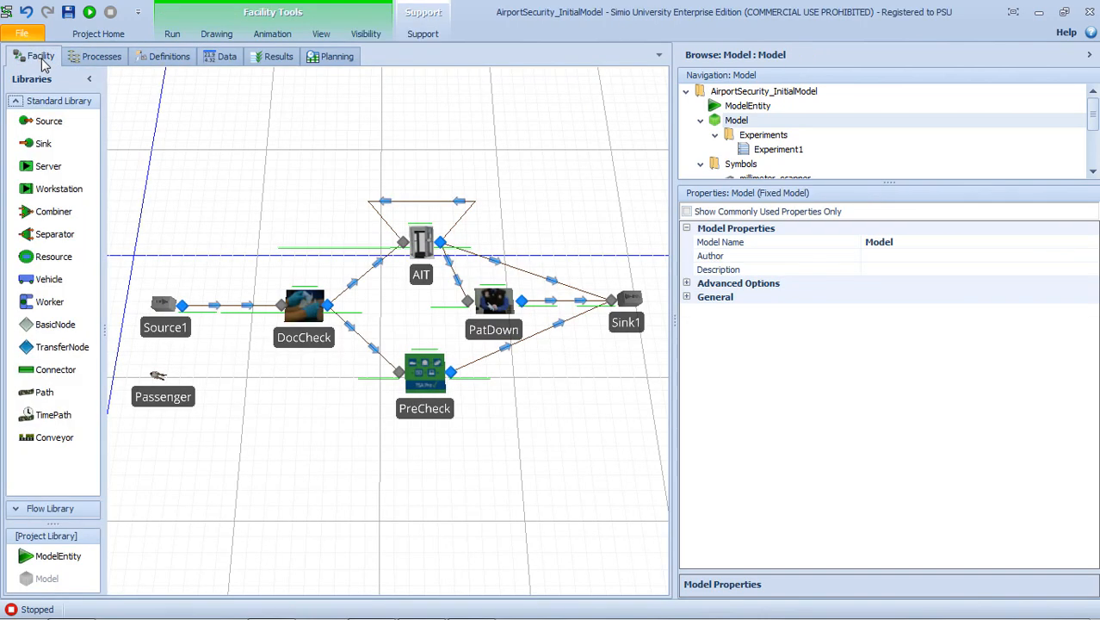
{"action": "left_click", "coordinate": [417, 371]}
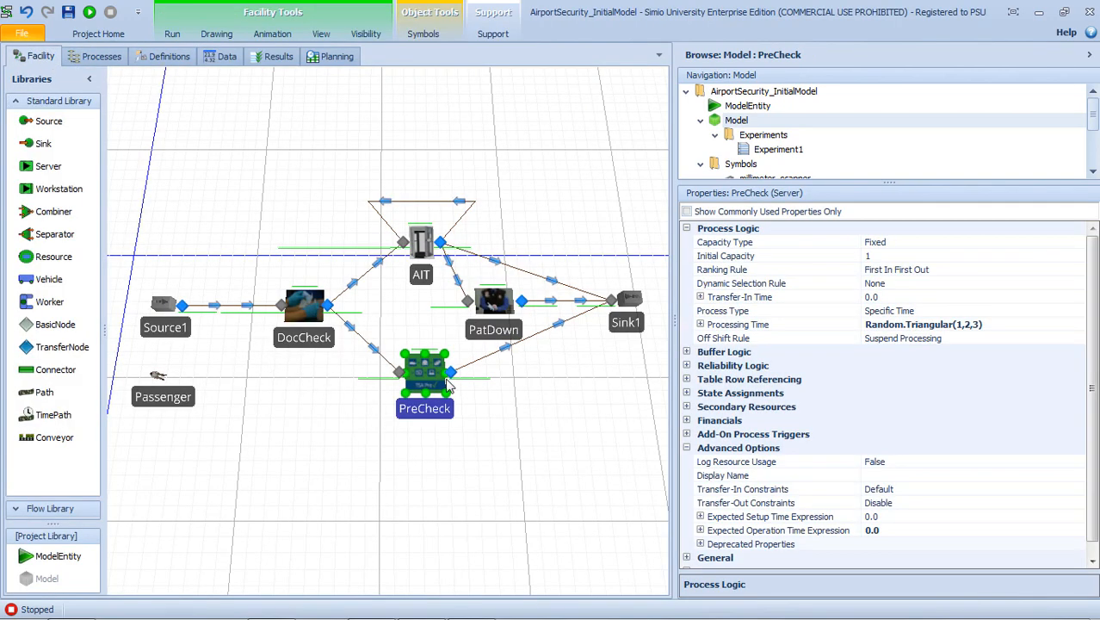
{"action": "left_click", "coordinate": [995, 323]}
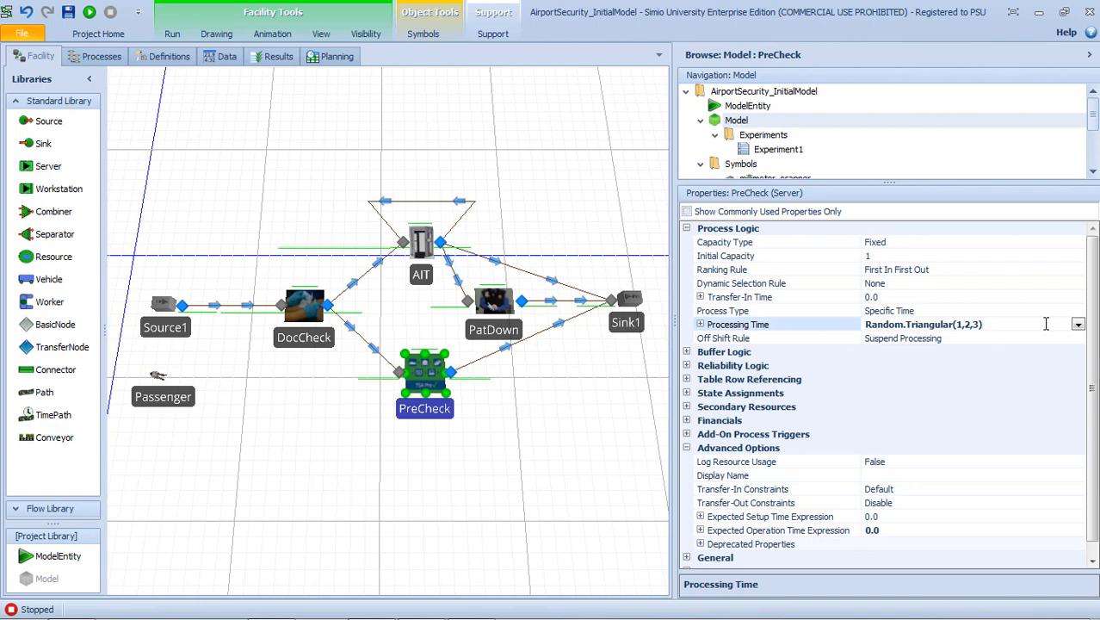
{"action": "left_click", "coordinate": [1078, 325]}
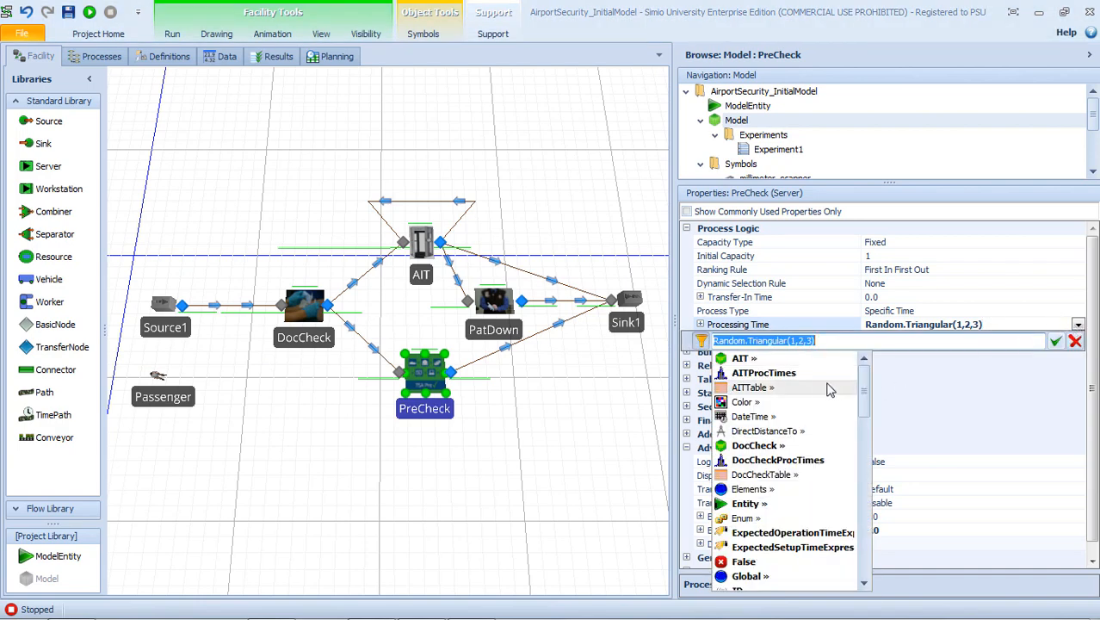
{"action": "type", "text": "pre"}
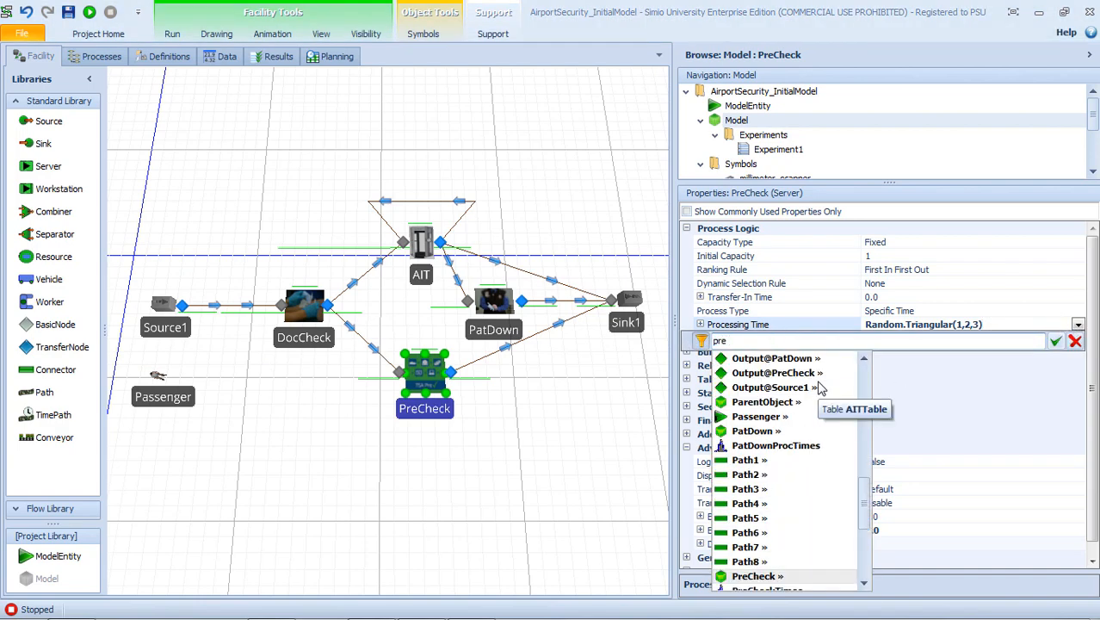
{"action": "scroll", "coordinate": [775, 452], "scroll_direction": "down", "scroll_amount": 1}
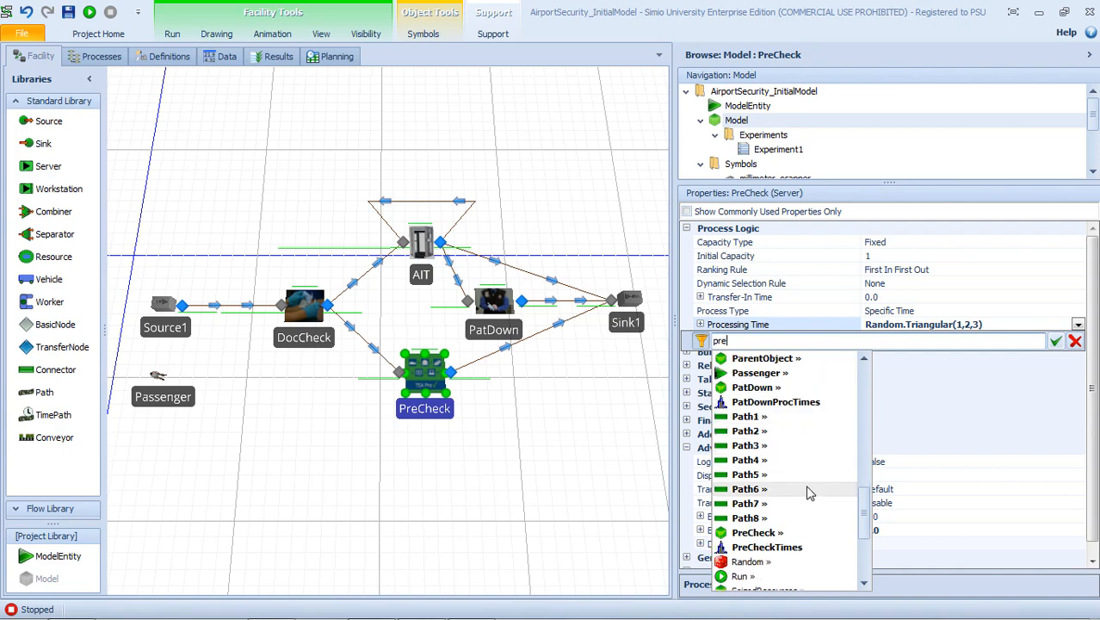
{"action": "double_click", "coordinate": [778, 548]}
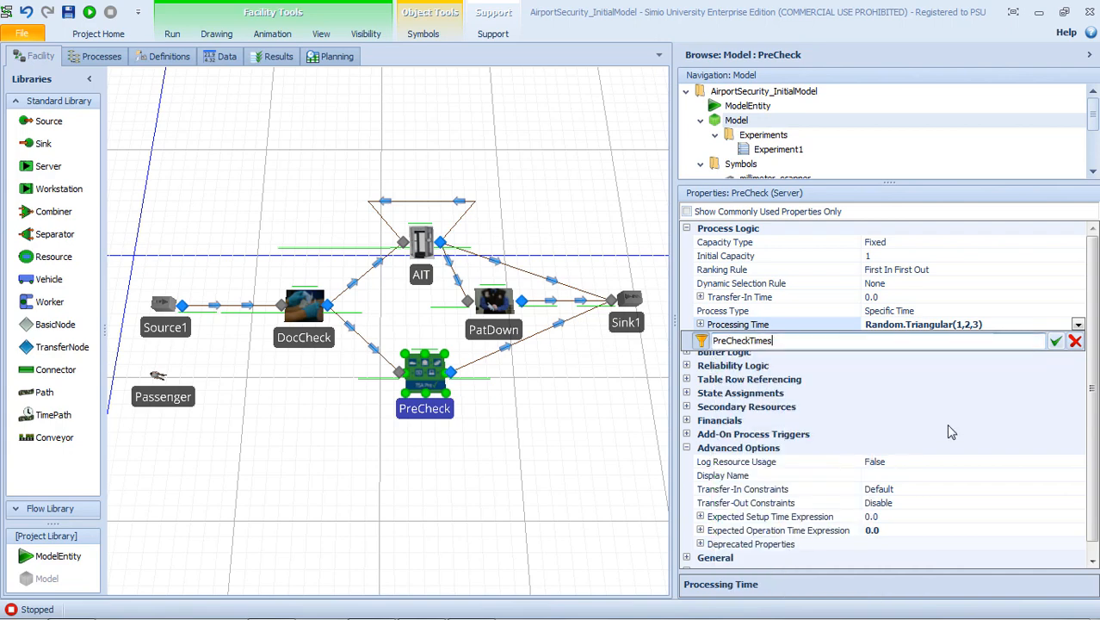
{"action": "left_click", "coordinate": [1057, 343]}
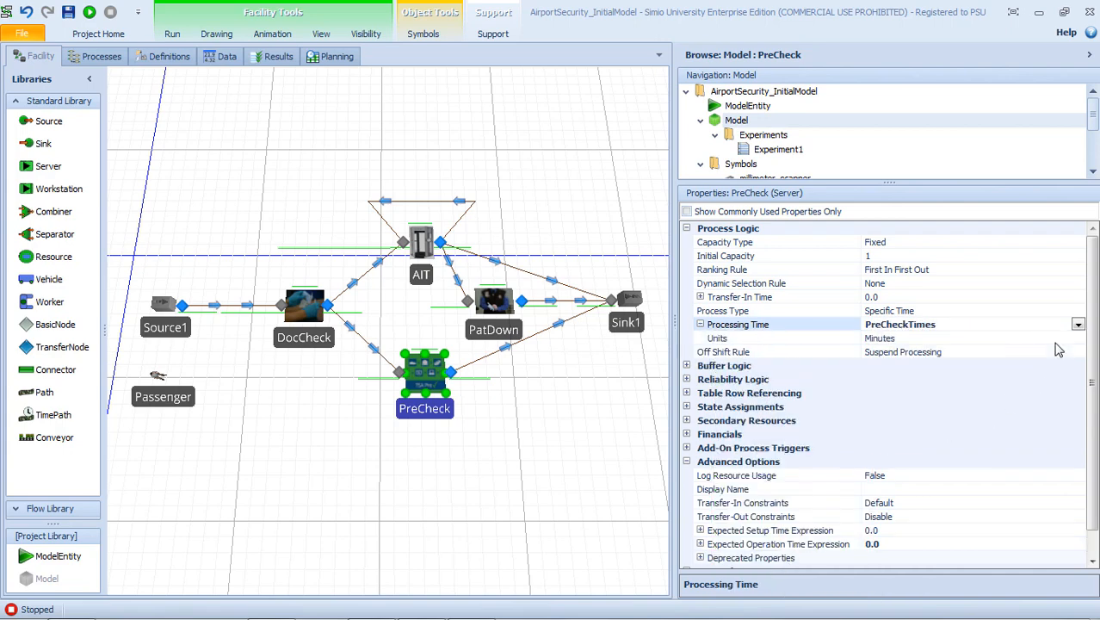
{"action": "left_click", "coordinate": [592, 478]}
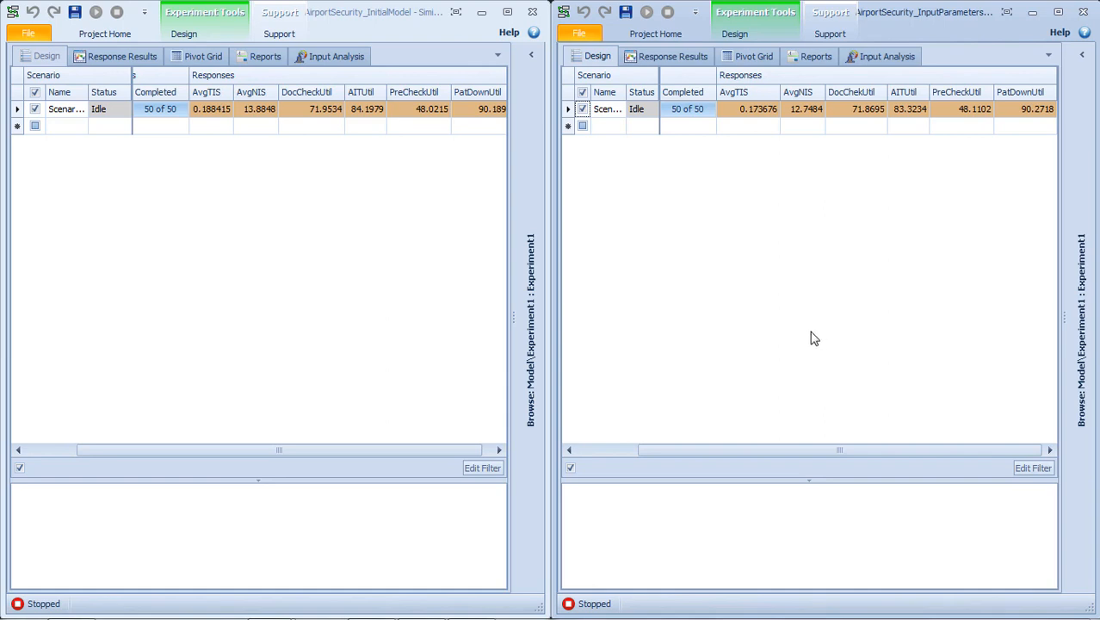
Compare the response charts of the initial and input-parameter models' experiments, showing DocCheck utilization in both.
{"action": "left_click", "coordinate": [660, 58]}
{"action": "left_click", "coordinate": [115, 56]}
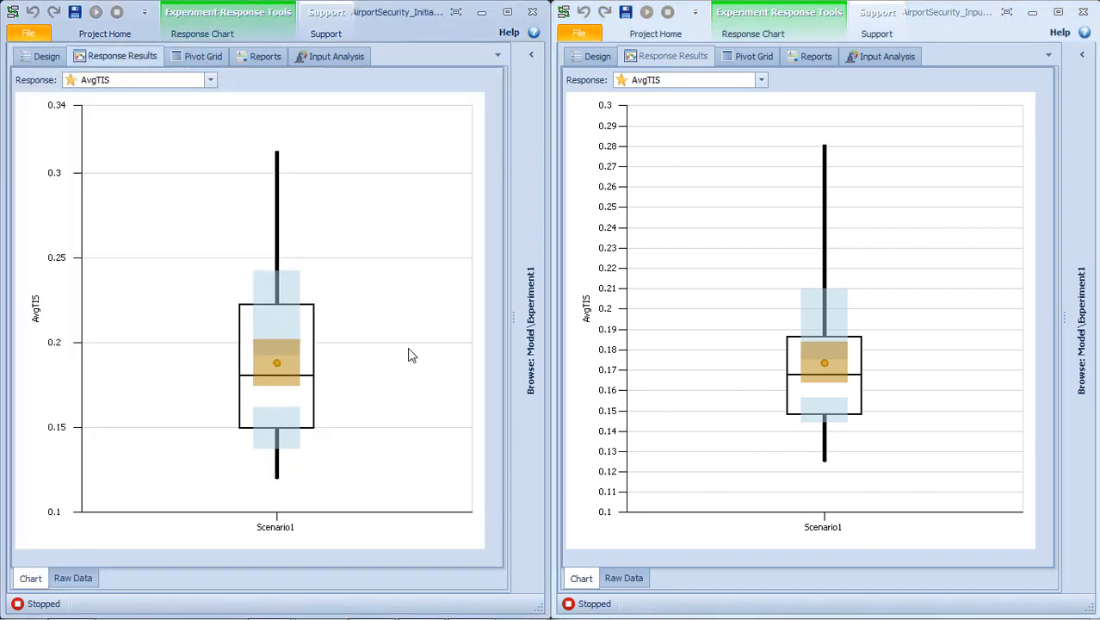
{"action": "left_click", "coordinate": [195, 79]}
{"action": "left_click", "coordinate": [107, 111]}
{"action": "left_click", "coordinate": [689, 82]}
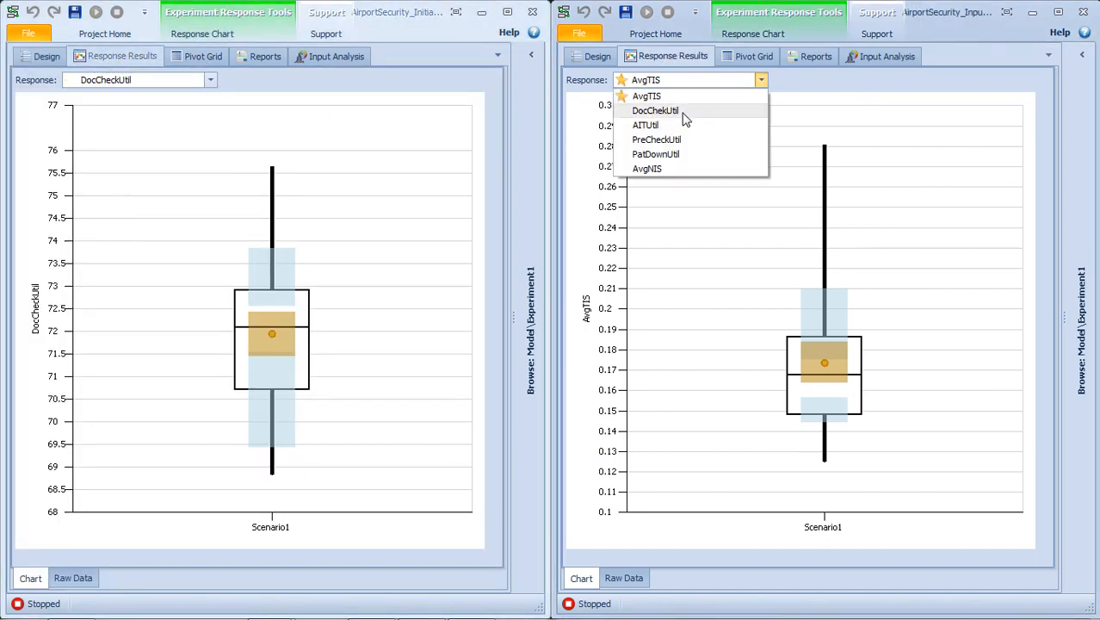
{"action": "left_click", "coordinate": [684, 110]}
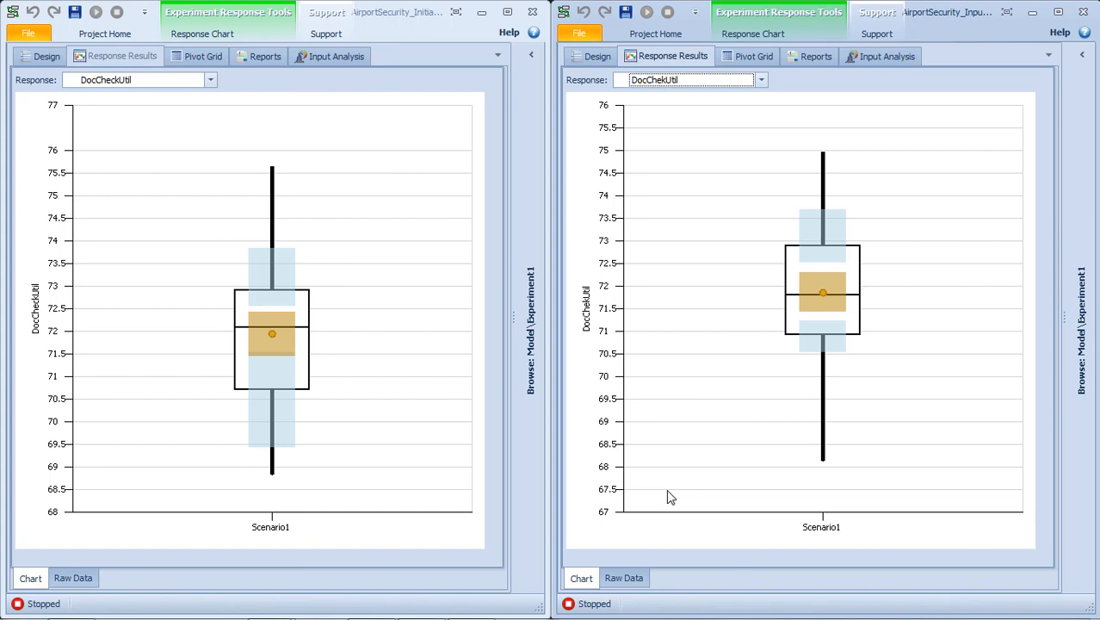
Compare the AvgTIS response charts of both experiments and return both to their scenario design tables.
{"action": "left_click", "coordinate": [140, 80]}
{"action": "left_click", "coordinate": [138, 95]}
{"action": "left_click", "coordinate": [730, 82]}
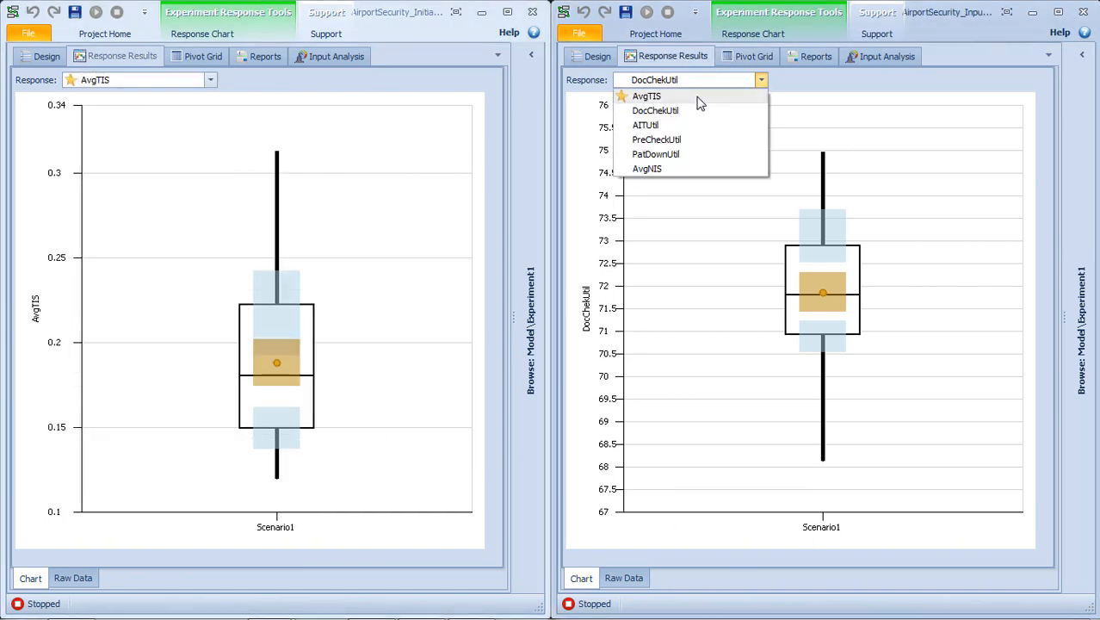
{"action": "left_click", "coordinate": [700, 97]}
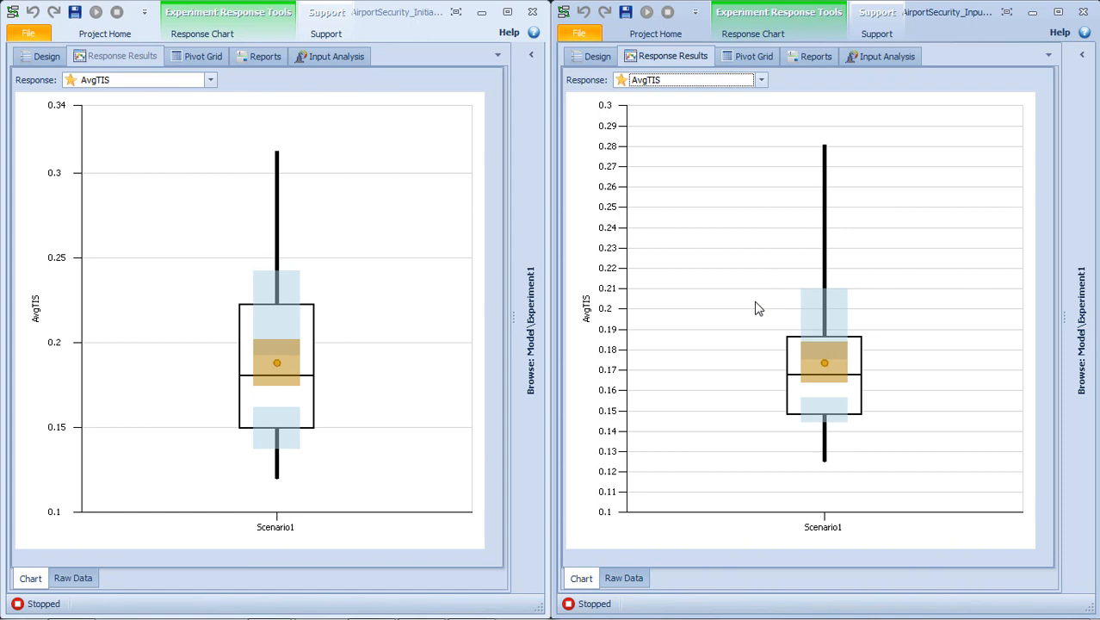
{"action": "left_click", "coordinate": [42, 58]}
{"action": "left_click", "coordinate": [594, 57]}
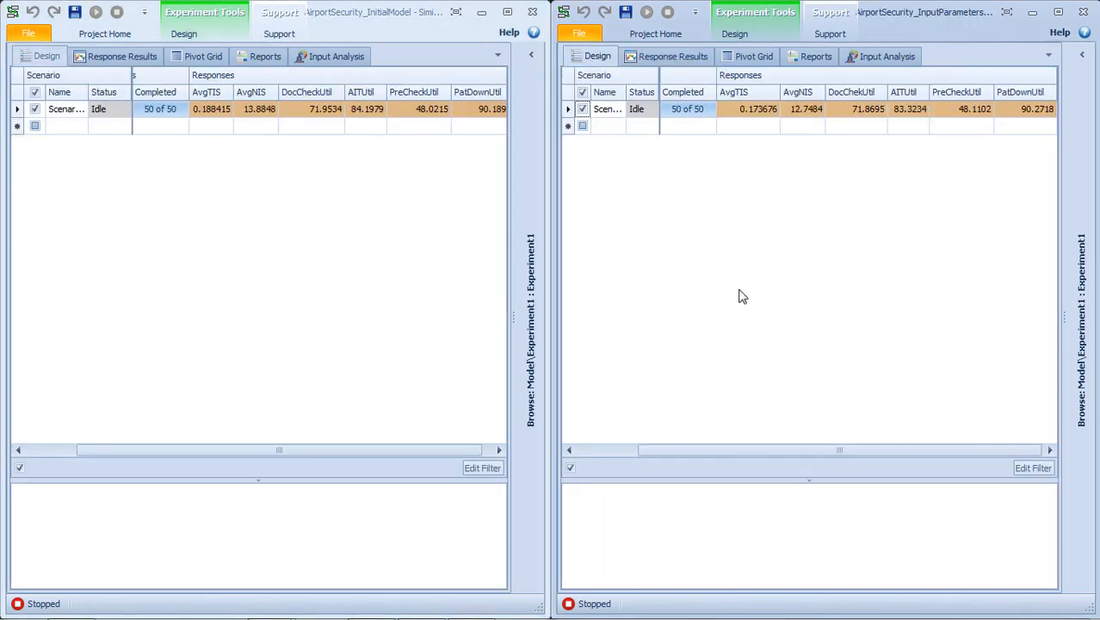